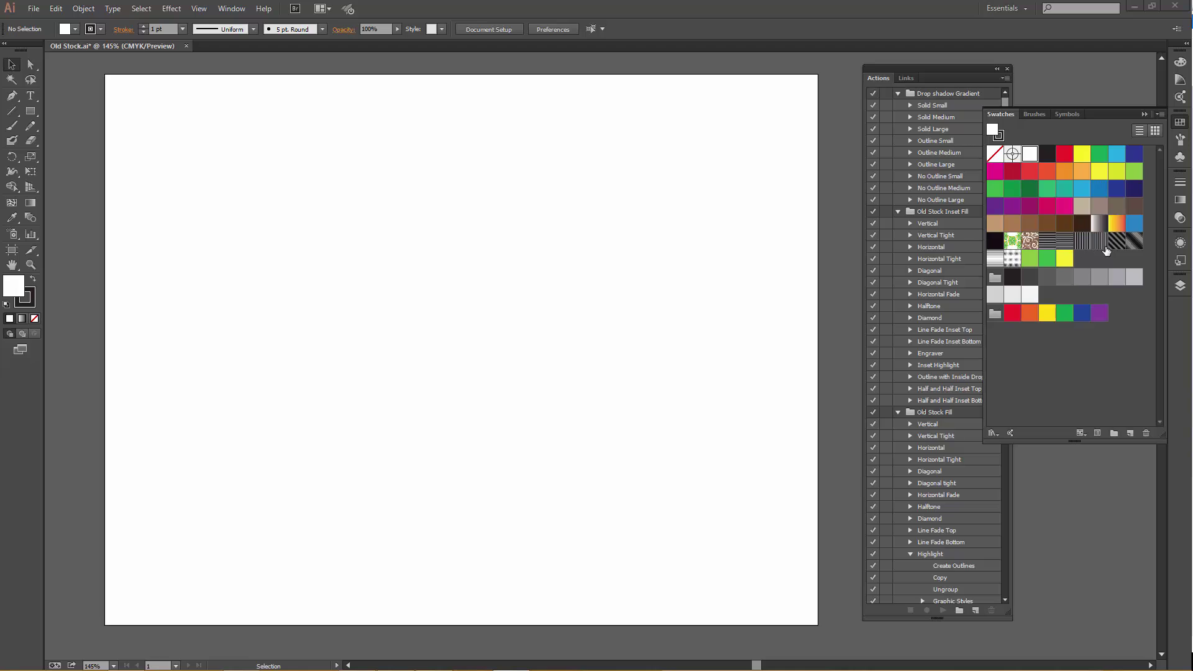
# Show the document's layers, followed by its graphic styles
pyautogui.click(1181, 287)
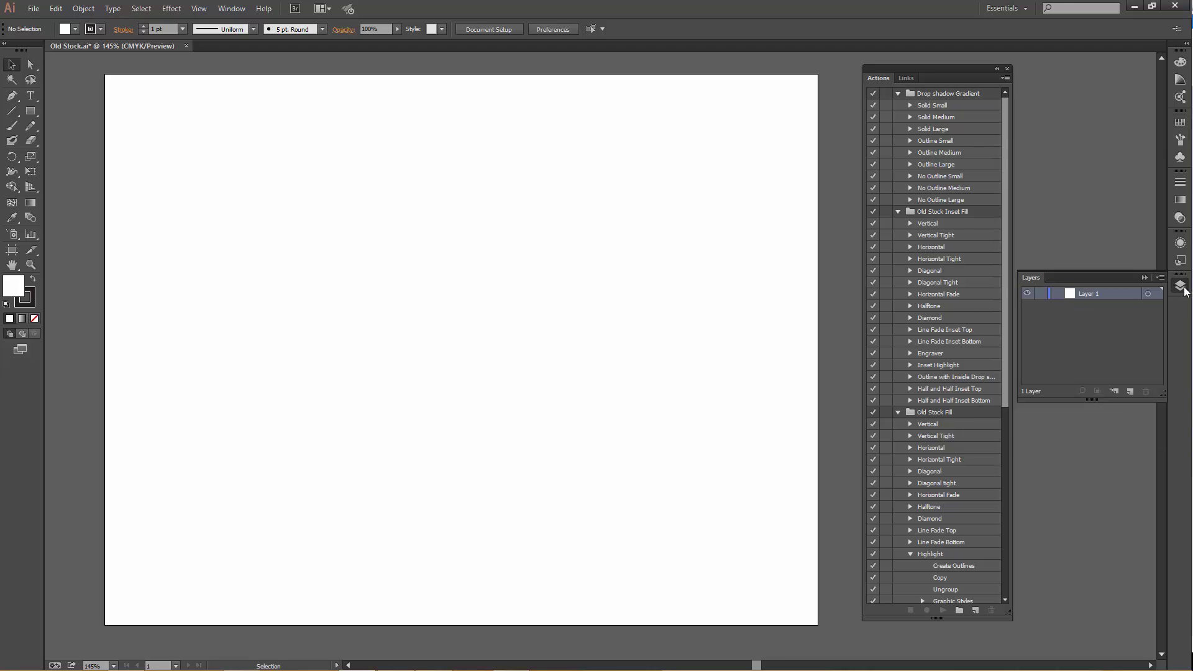
pyautogui.click(1181, 244)
pyautogui.click(1087, 235)
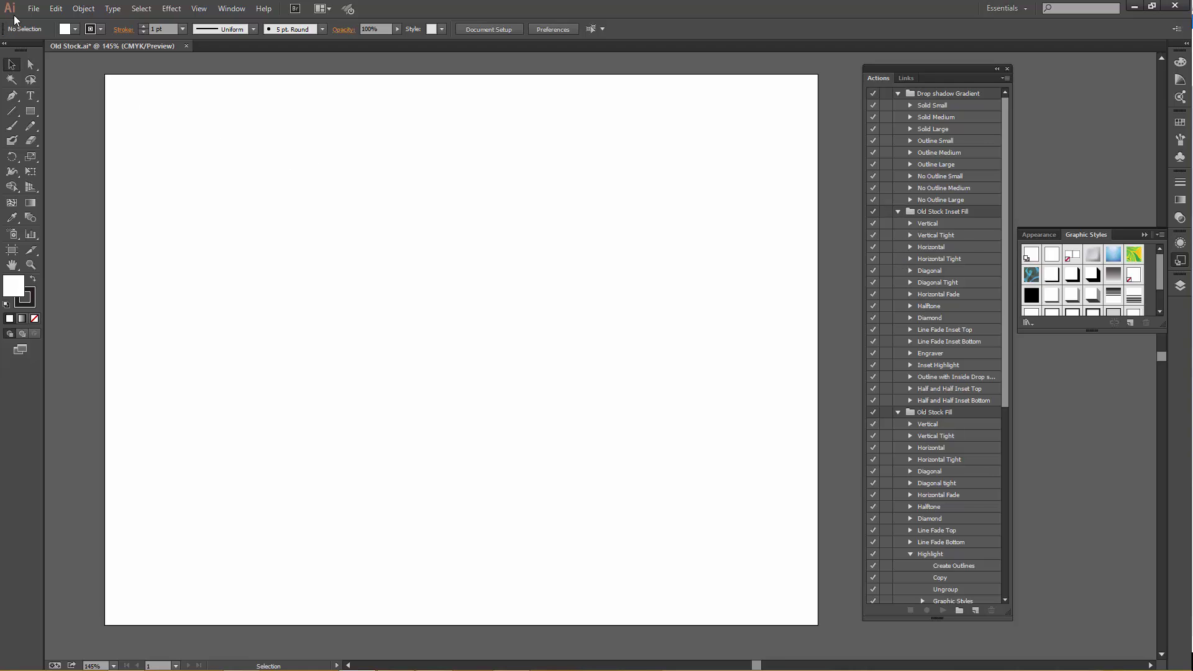
# Create a new landscape Letter document of 792 by 612 pt in CMYK
pyautogui.click(33, 8)
pyautogui.click(43, 19)
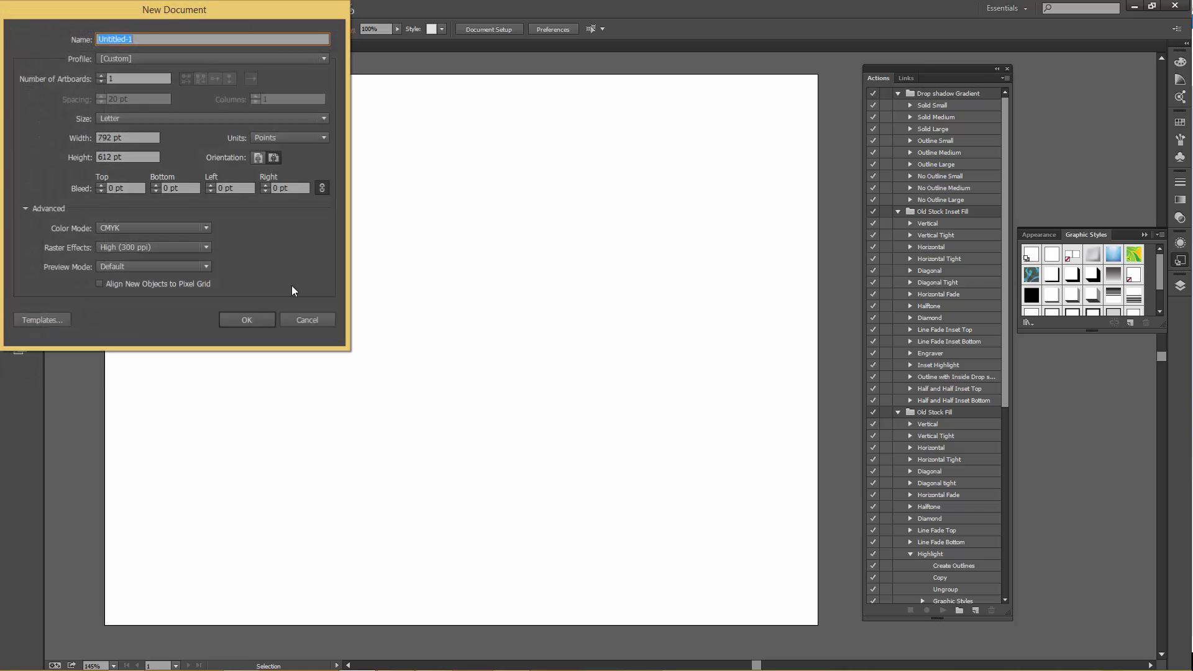
pyautogui.click(244, 319)
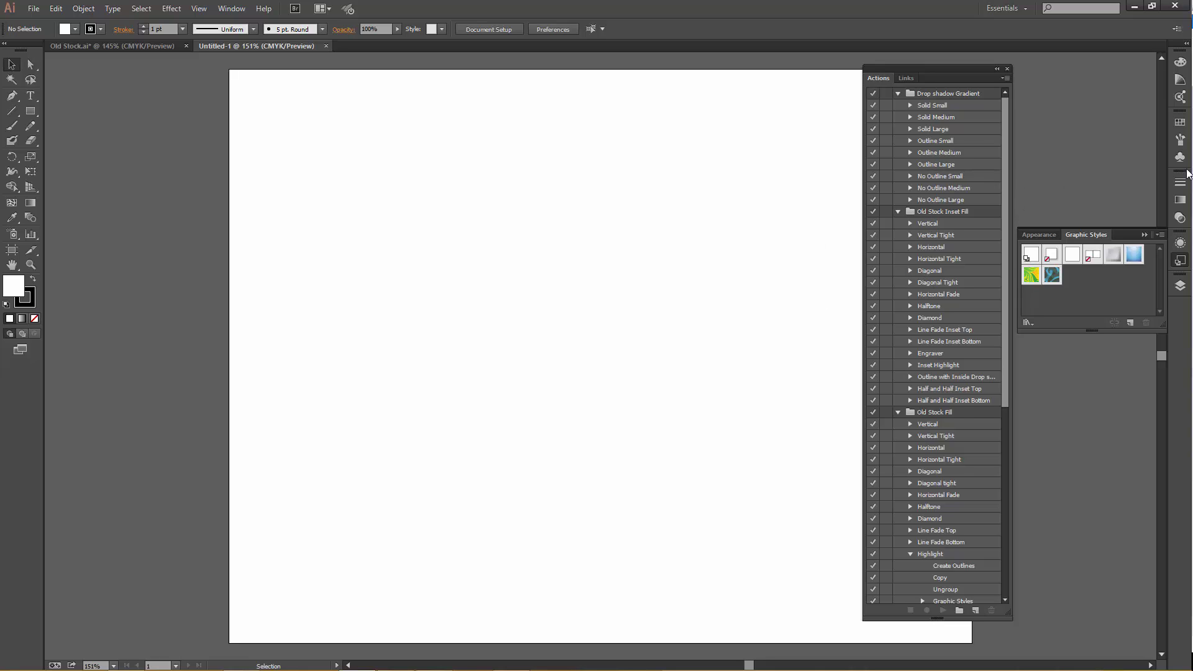
# Load the Old Stock swatch library, add all its swatches to the document's swatches, and close the library
pyautogui.click(1181, 123)
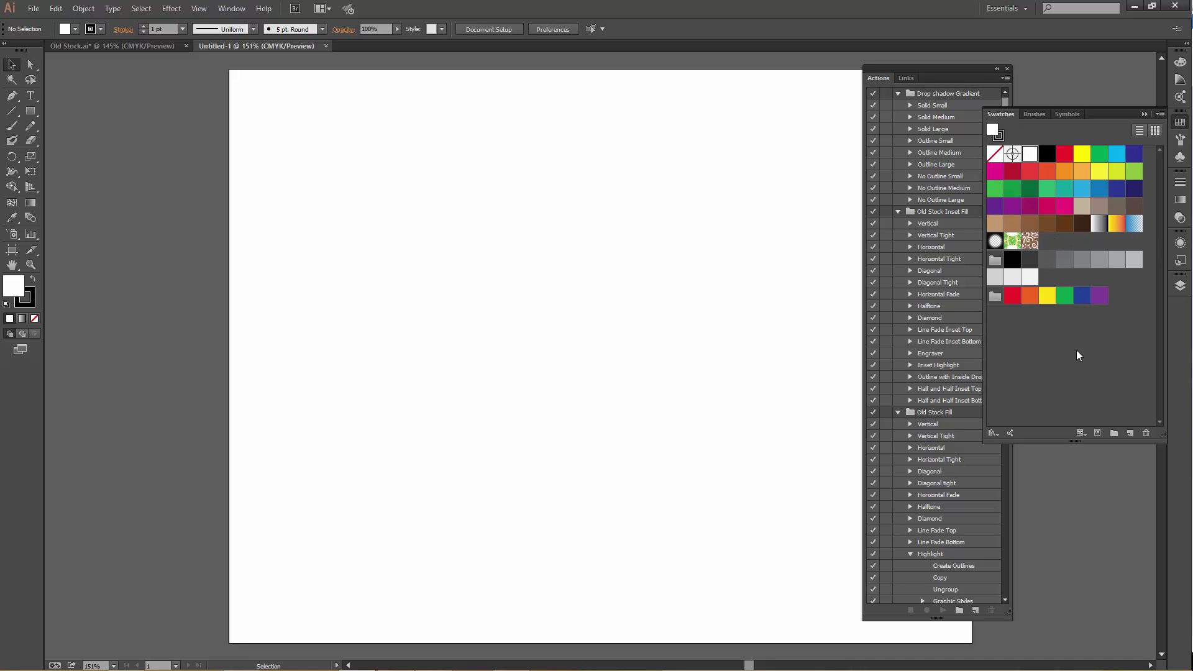
pyautogui.click(1161, 115)
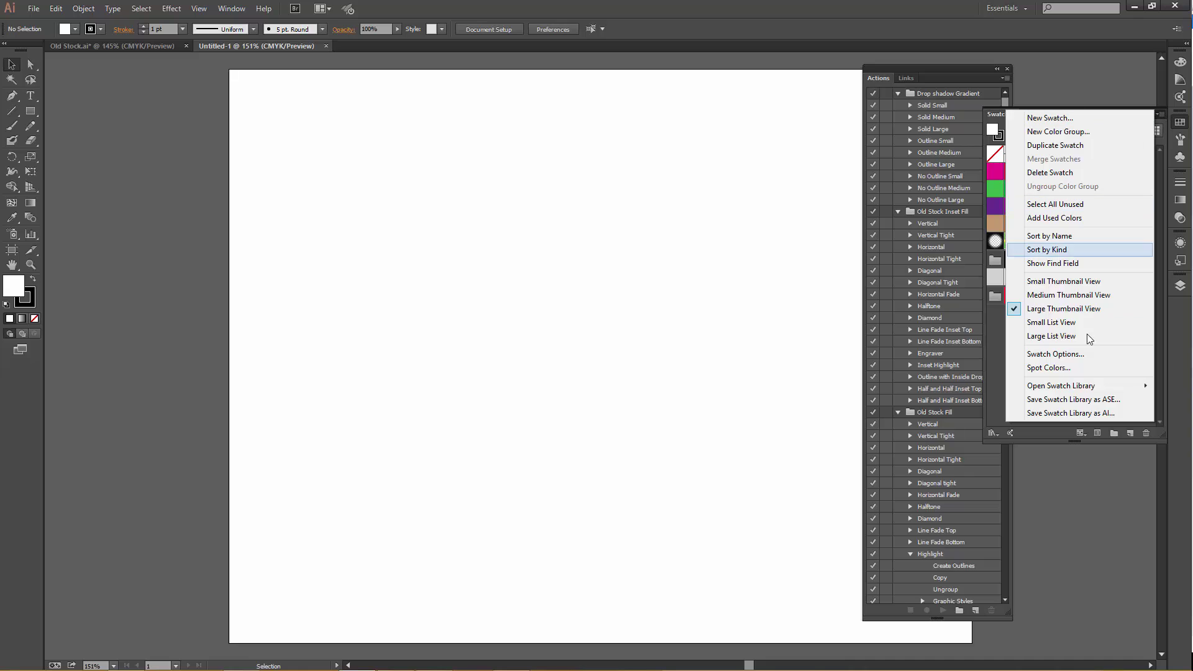
pyautogui.moveTo(1073, 386)
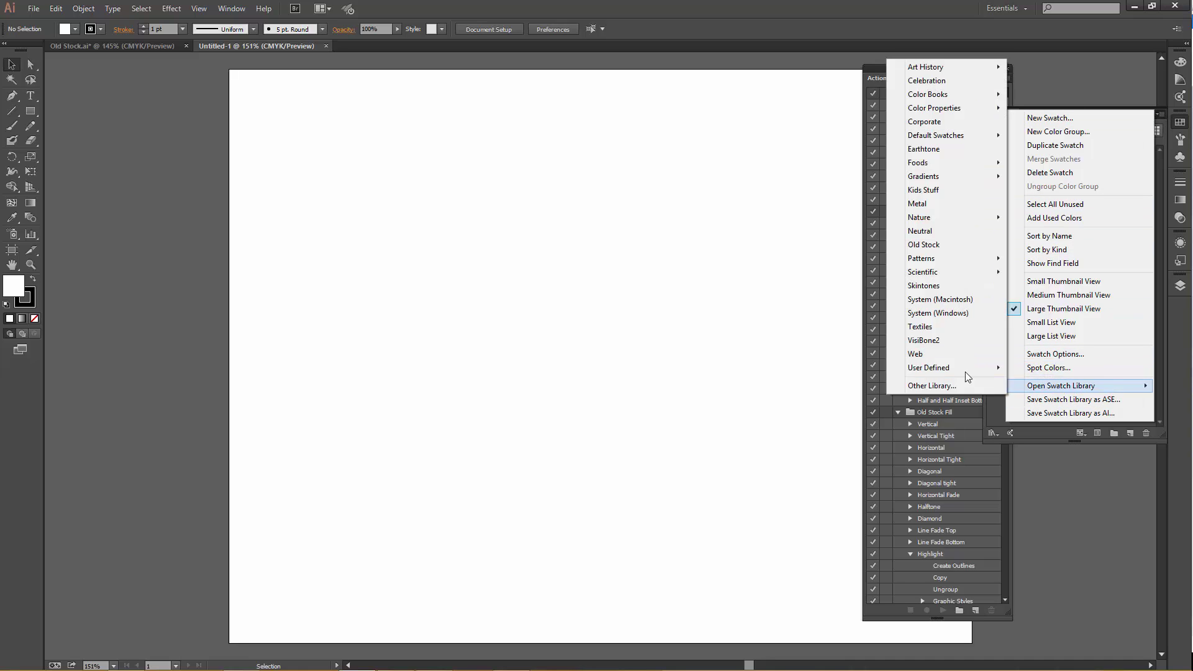
pyautogui.click(921, 245)
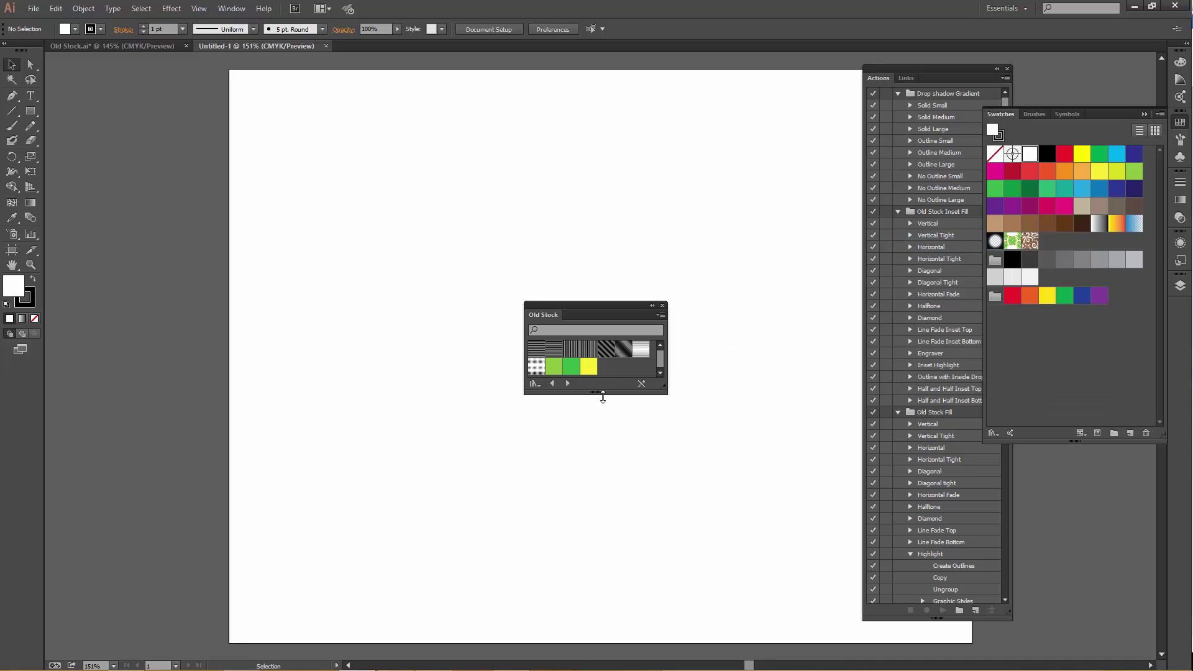
pyautogui.click(537, 349)
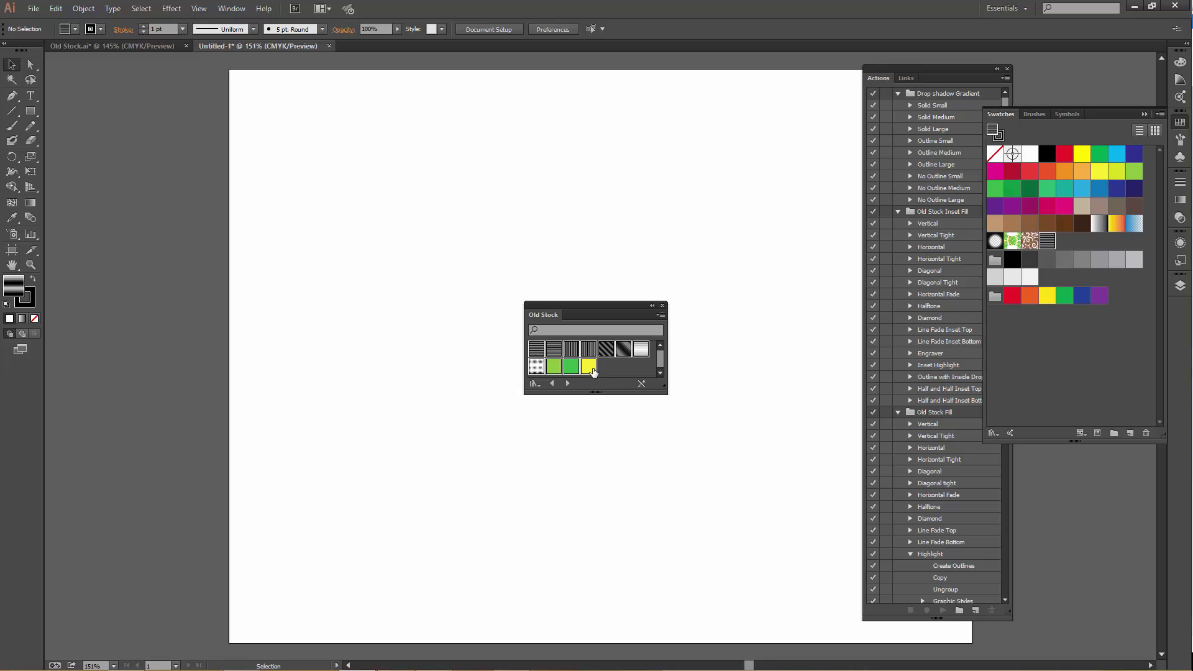
pyautogui.click(661, 315)
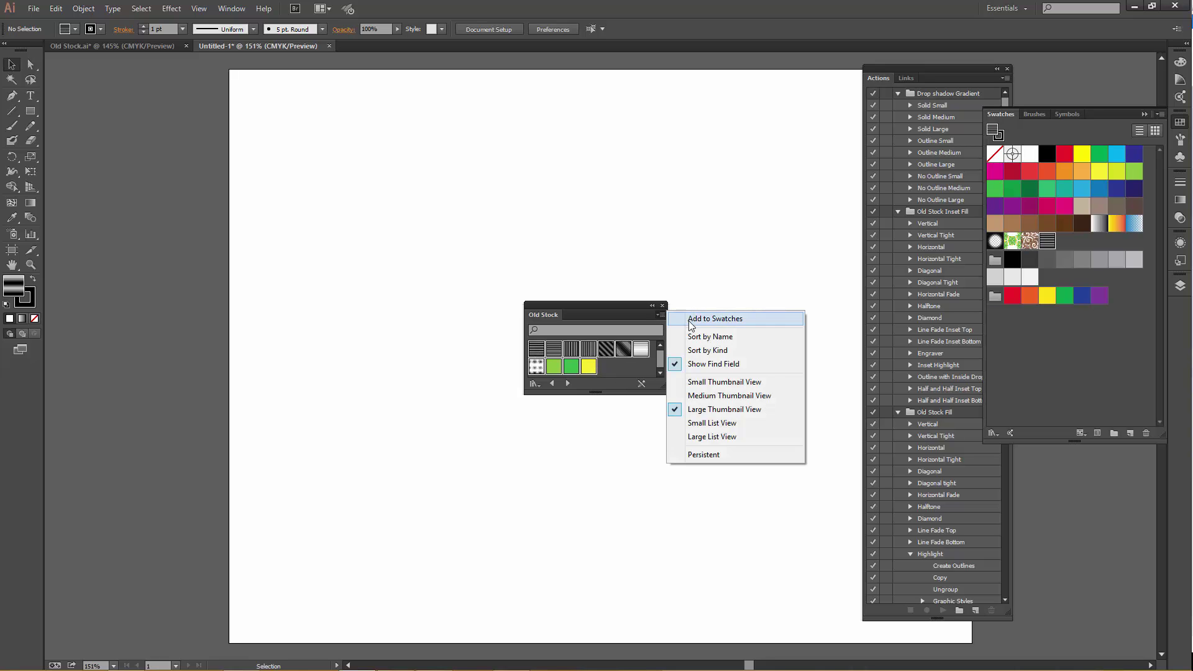
pyautogui.click(715, 319)
pyautogui.click(663, 305)
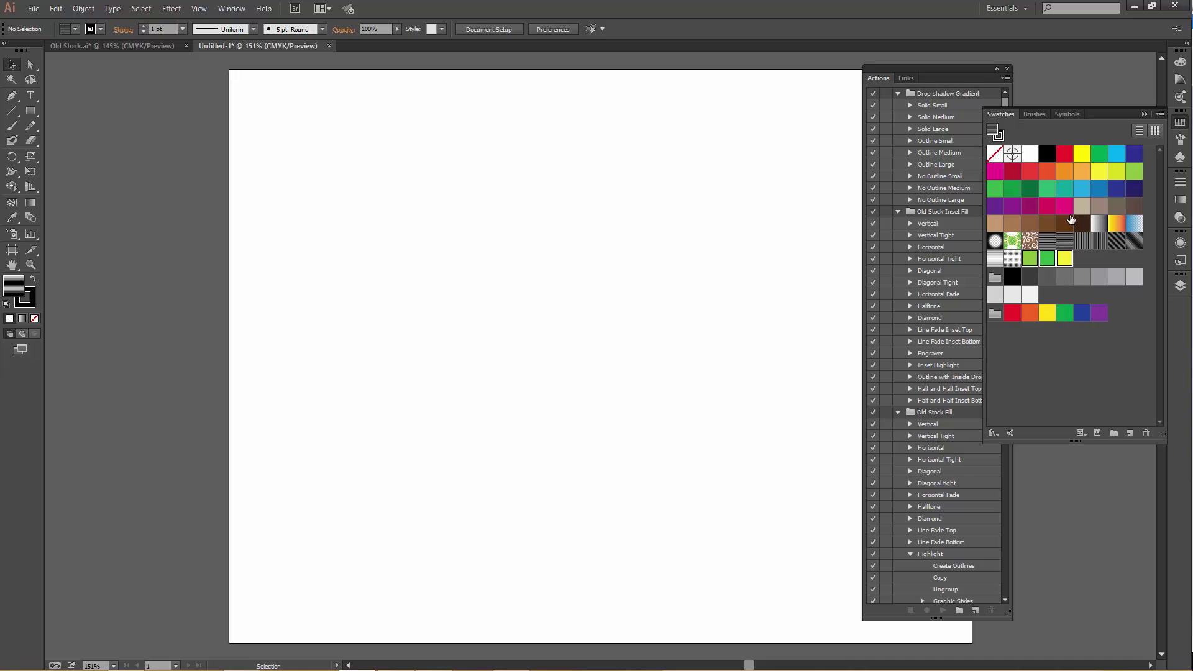
# Load the Old Stock graphic style library, add all its styles to the document's graphic styles, and close the library
pyautogui.click(1181, 244)
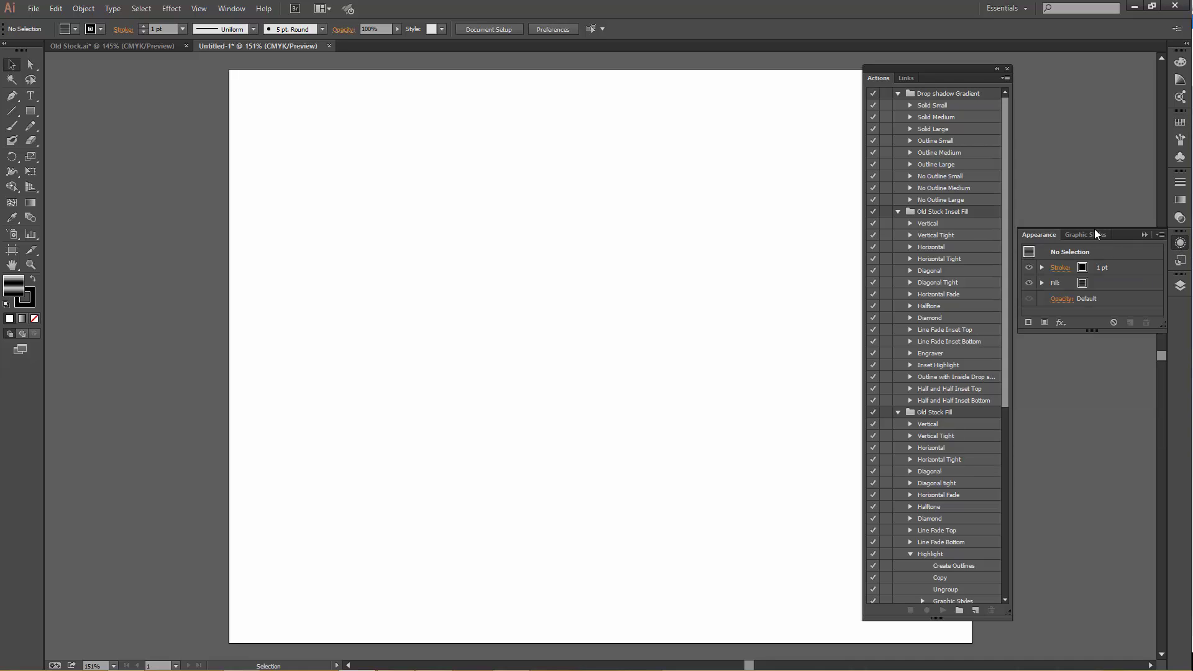
pyautogui.click(1091, 234)
pyautogui.click(1160, 235)
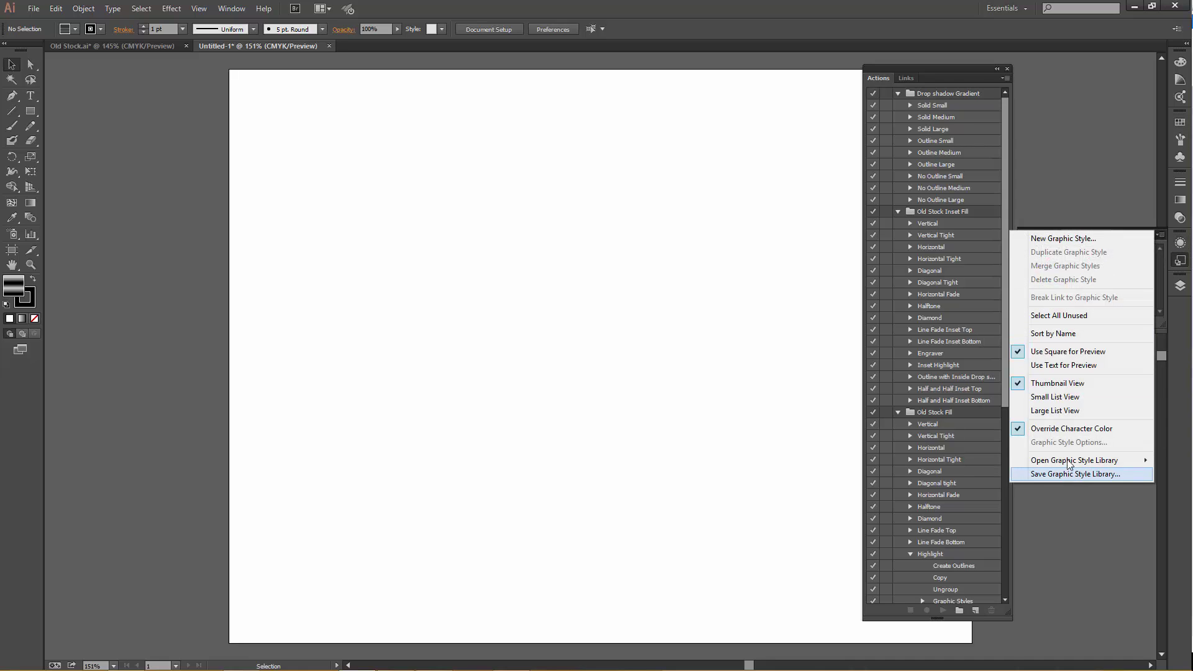
pyautogui.moveTo(1070, 465)
pyautogui.click(895, 568)
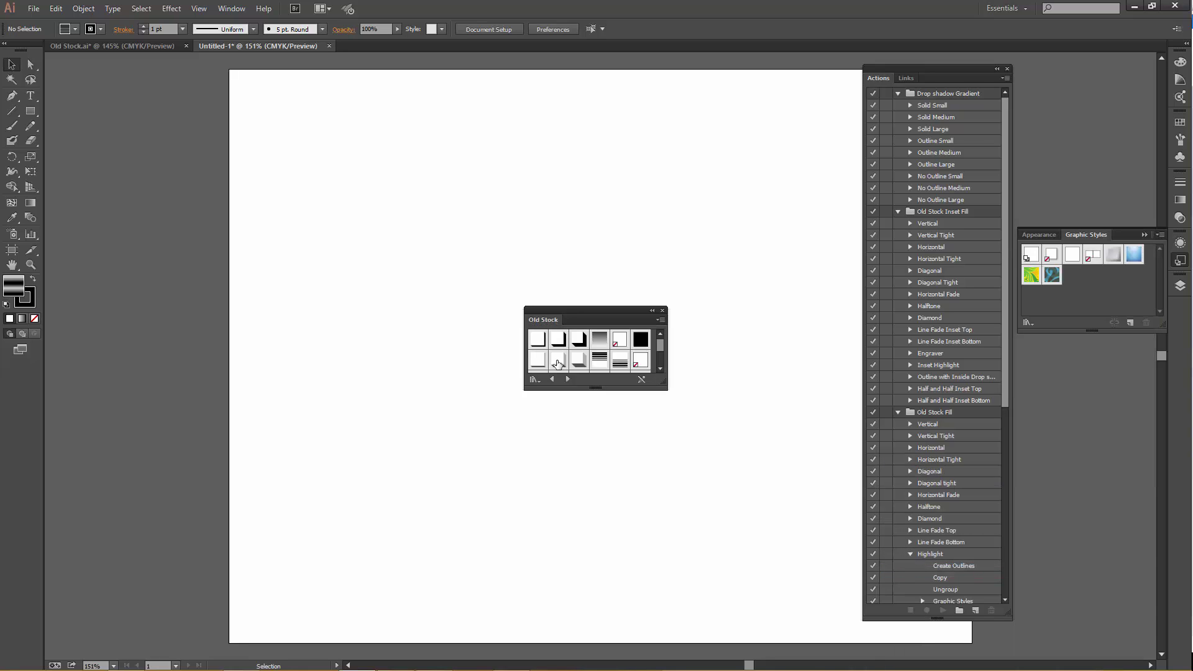
pyautogui.moveTo(666, 388); pyautogui.dragTo(708, 450)
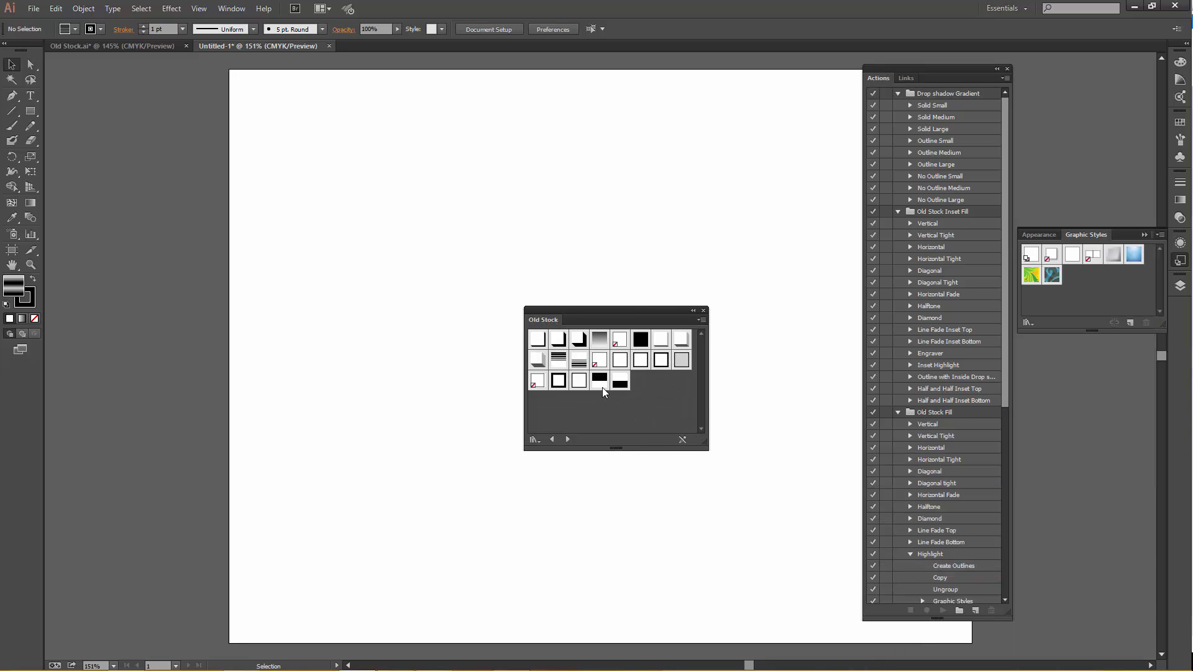
pyautogui.click(702, 320)
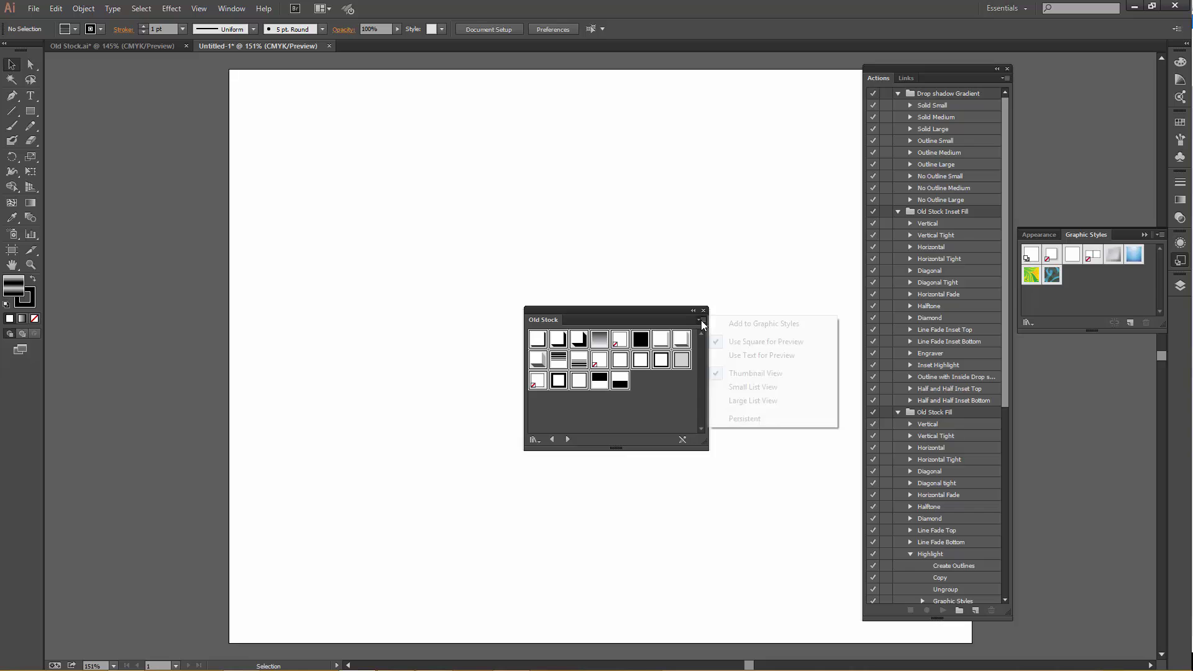
pyautogui.click(773, 323)
pyautogui.click(704, 310)
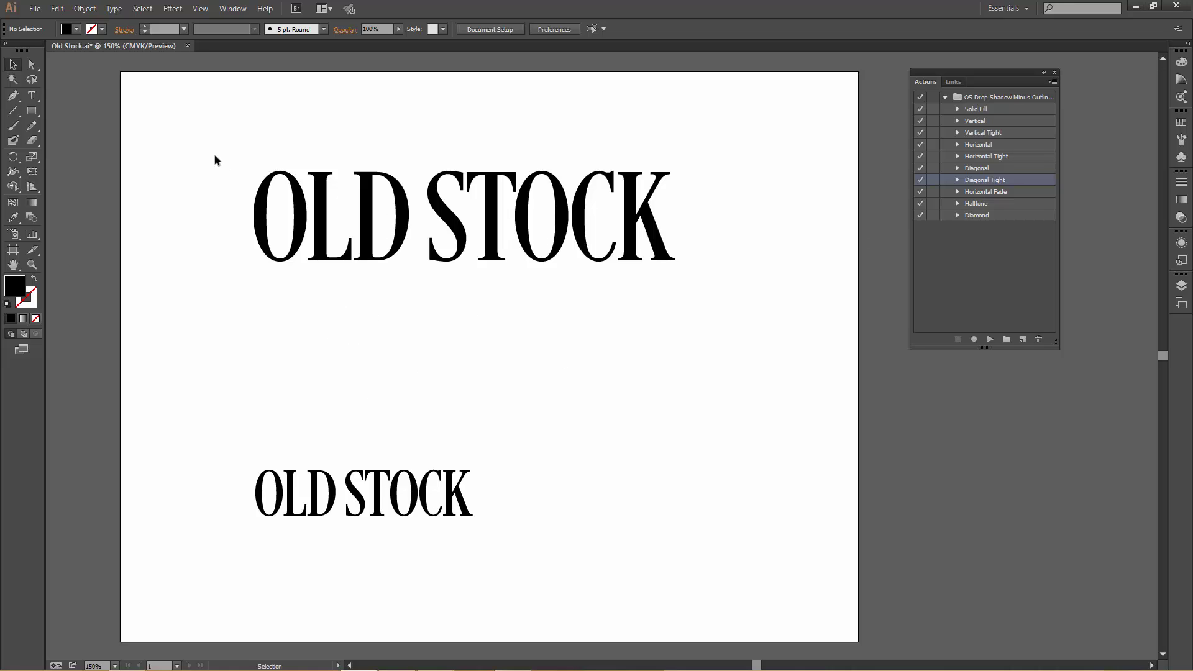
# Run the Diagonal Tight drop shadow action on both OLD STOCK texts and ungroup the resulting artwork
pyautogui.moveTo(215, 157); pyautogui.dragTo(723, 547)
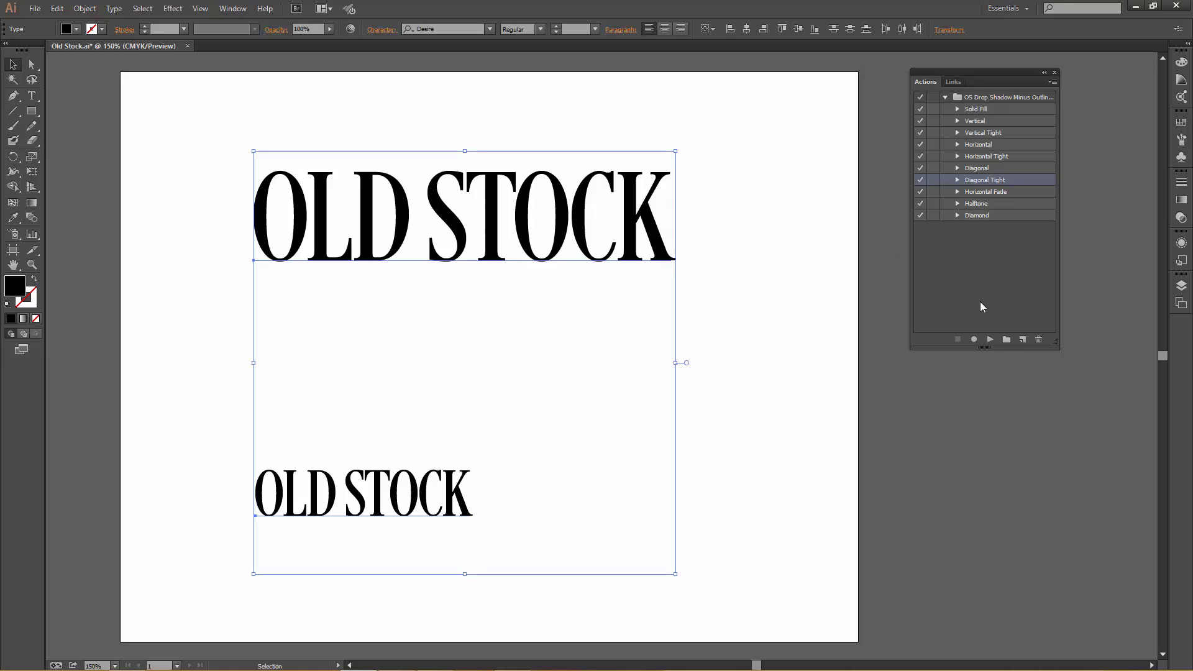
pyautogui.click(991, 339)
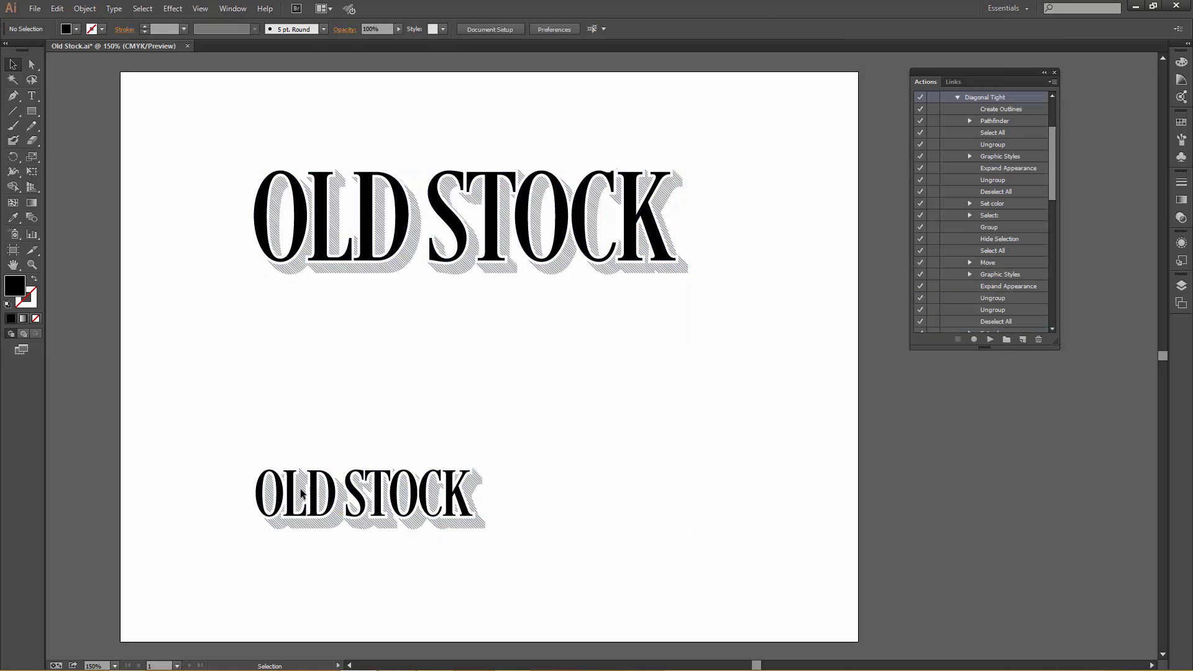
pyautogui.moveTo(189, 427); pyautogui.dragTo(578, 596)
pyautogui.rightClick(360, 262)
pyautogui.click(397, 331)
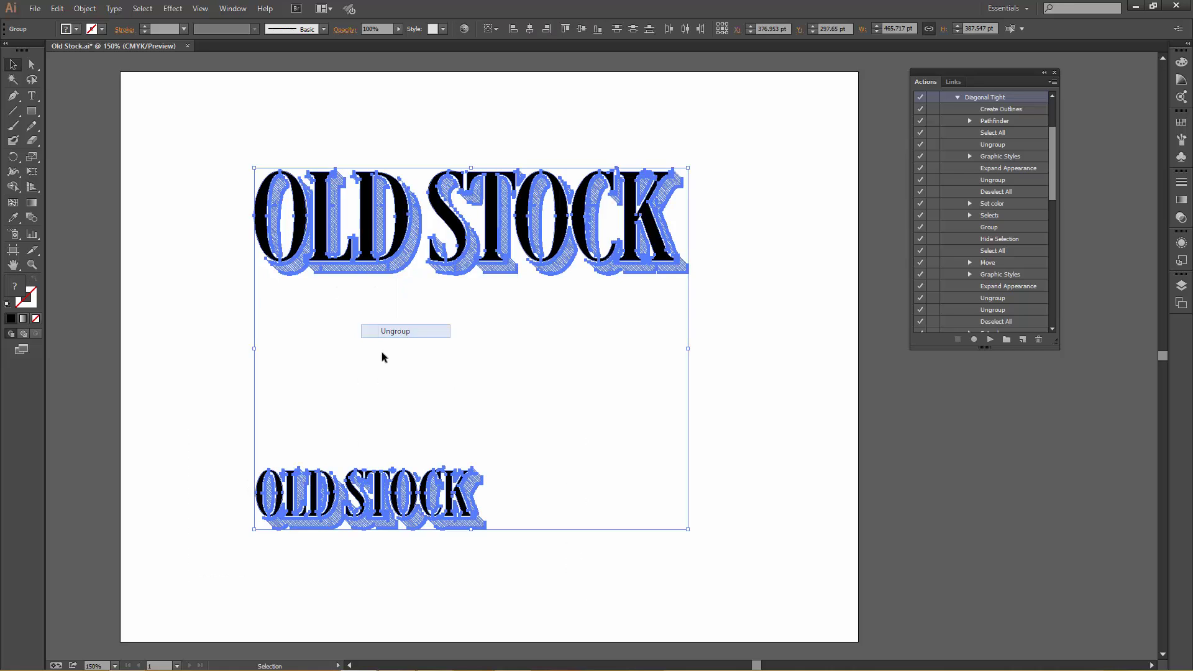
# Enlarge the smaller OLD STOCK lettering to about 485 pt wide and move it directly beneath the larger one for comparison
pyautogui.moveTo(208, 434); pyautogui.dragTo(548, 573)
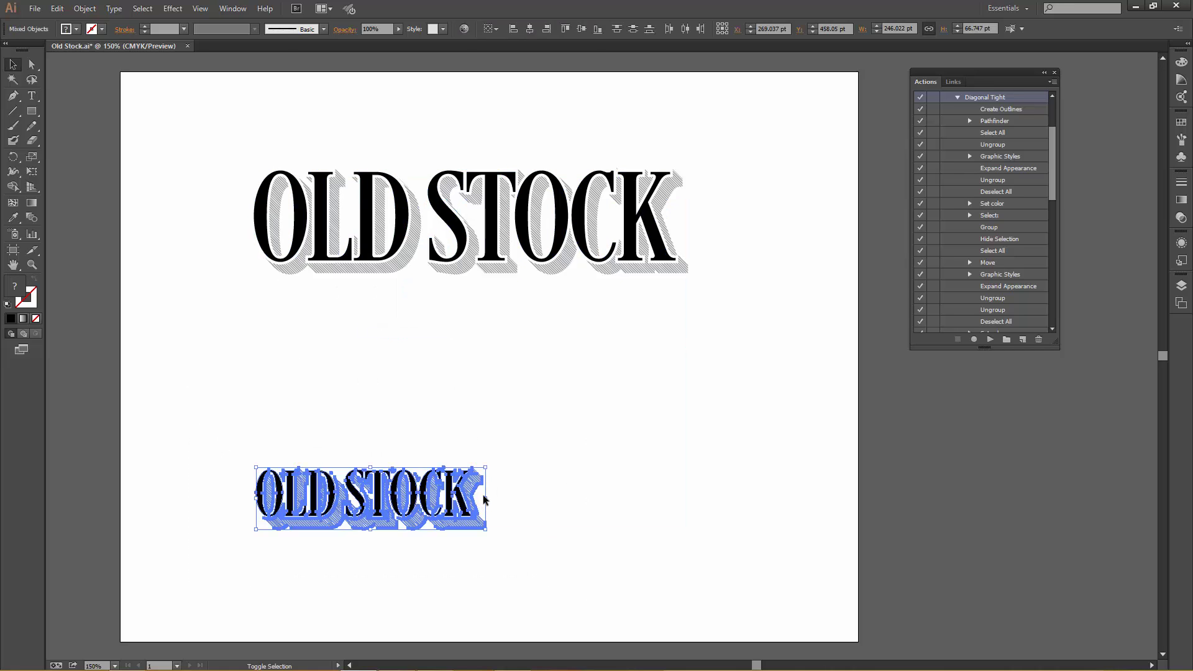
pyautogui.moveTo(486, 497); pyautogui.dragTo(709, 499)
pyautogui.click(774, 483)
pyautogui.moveTo(224, 412); pyautogui.dragTo(798, 588)
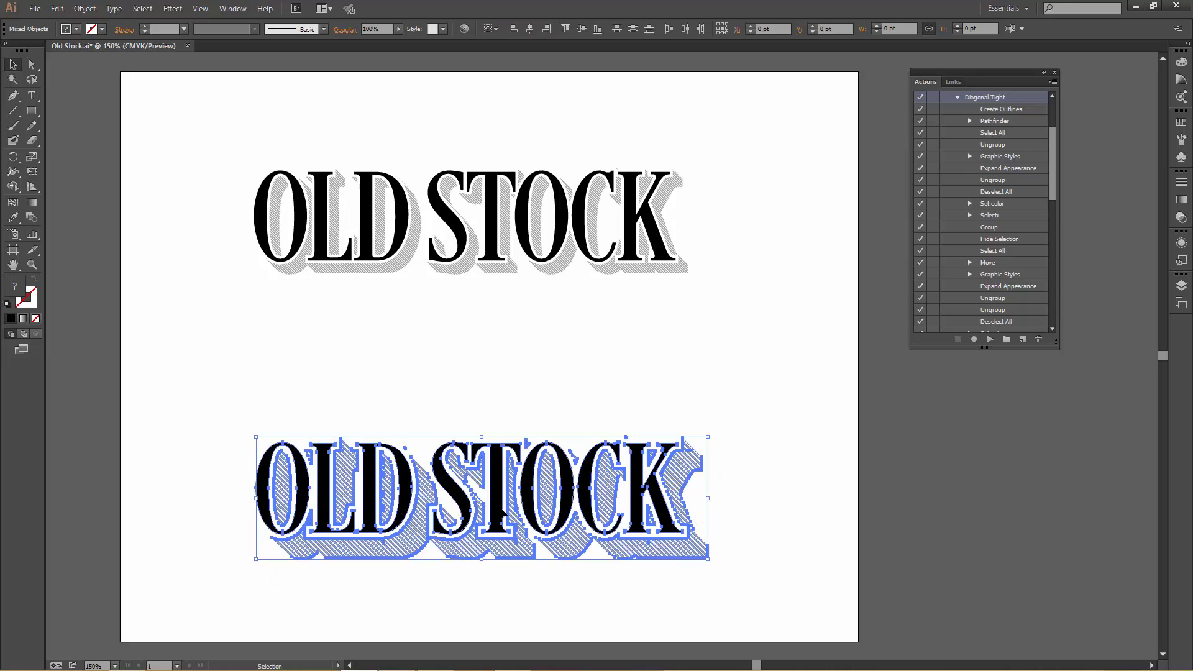
pyautogui.moveTo(496, 495); pyautogui.dragTo(494, 350)
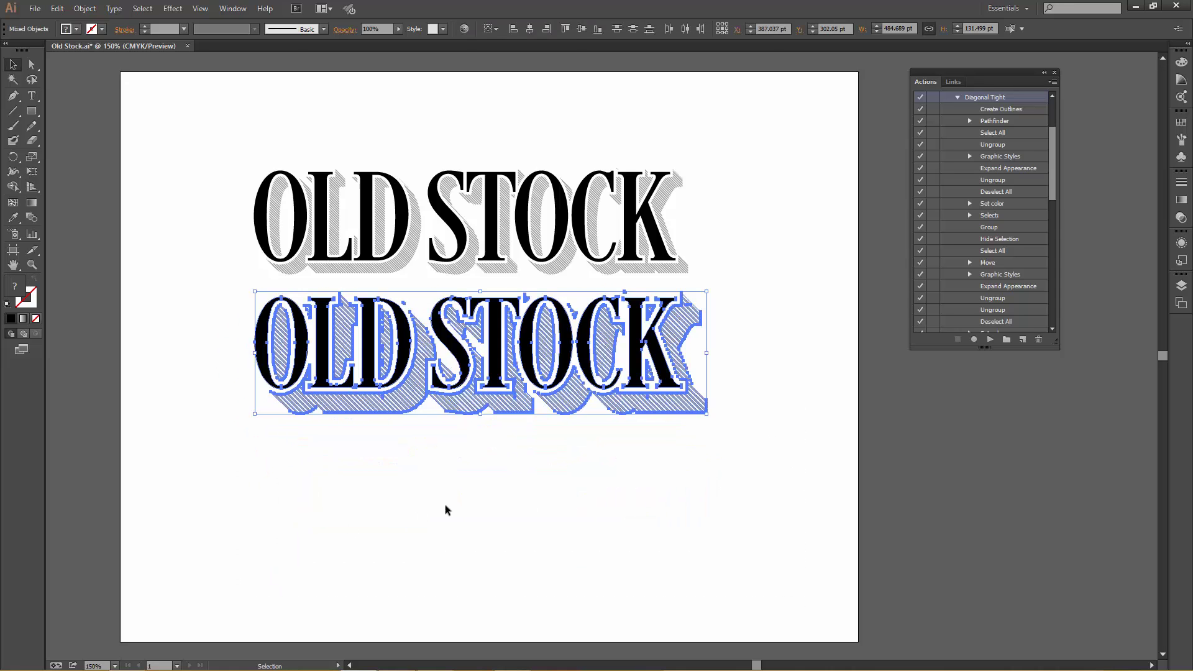
pyautogui.click(391, 506)
pyautogui.scroll(1, 352, 356)
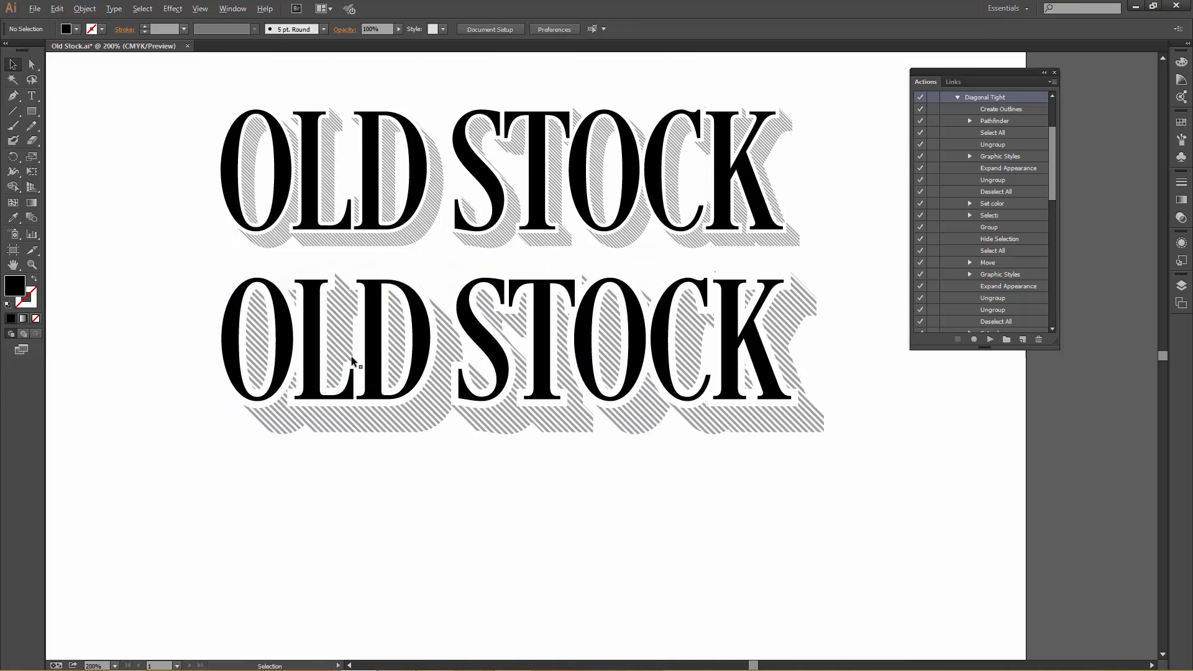
pyautogui.scroll(1, 346, 357)
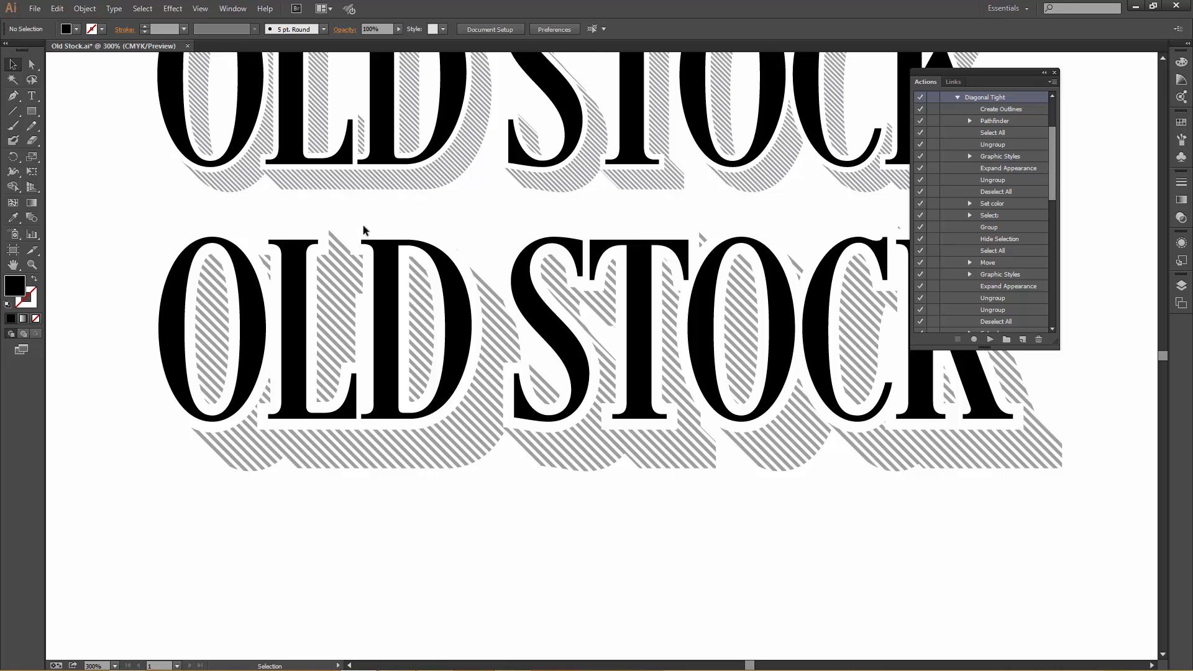
pyautogui.moveTo(409, 199); pyautogui.dragTo(413, 328)
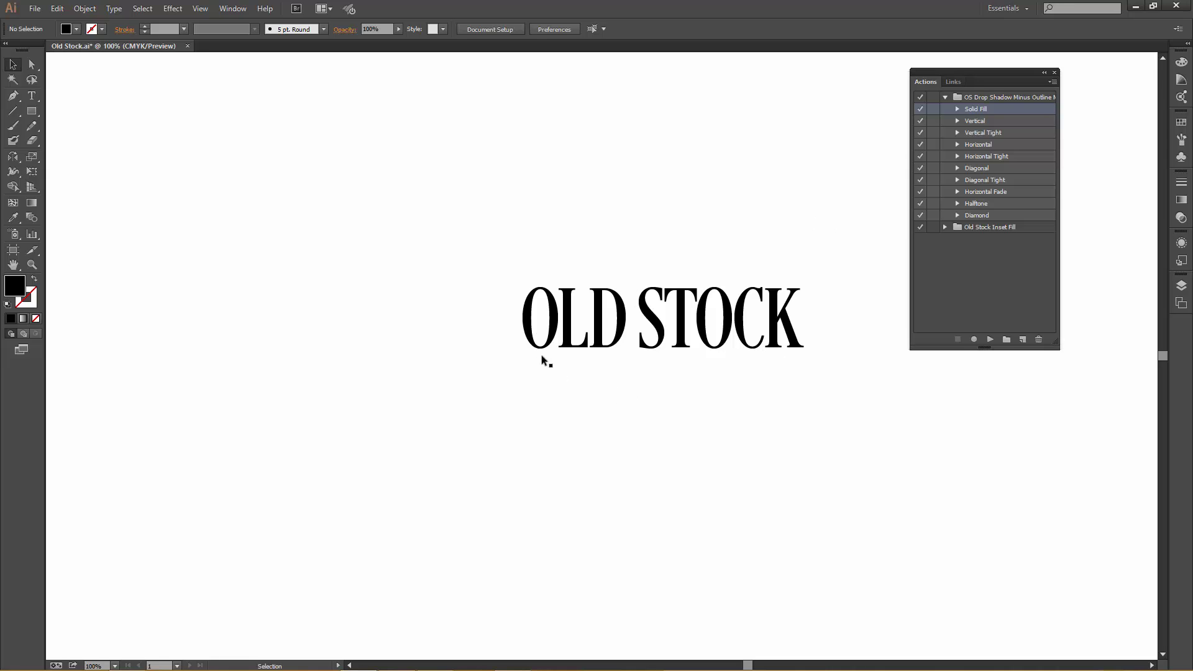
# Reflect the OLD STOCK text across the vertical axis at 90°
pyautogui.moveTo(491, 251); pyautogui.dragTo(837, 398)
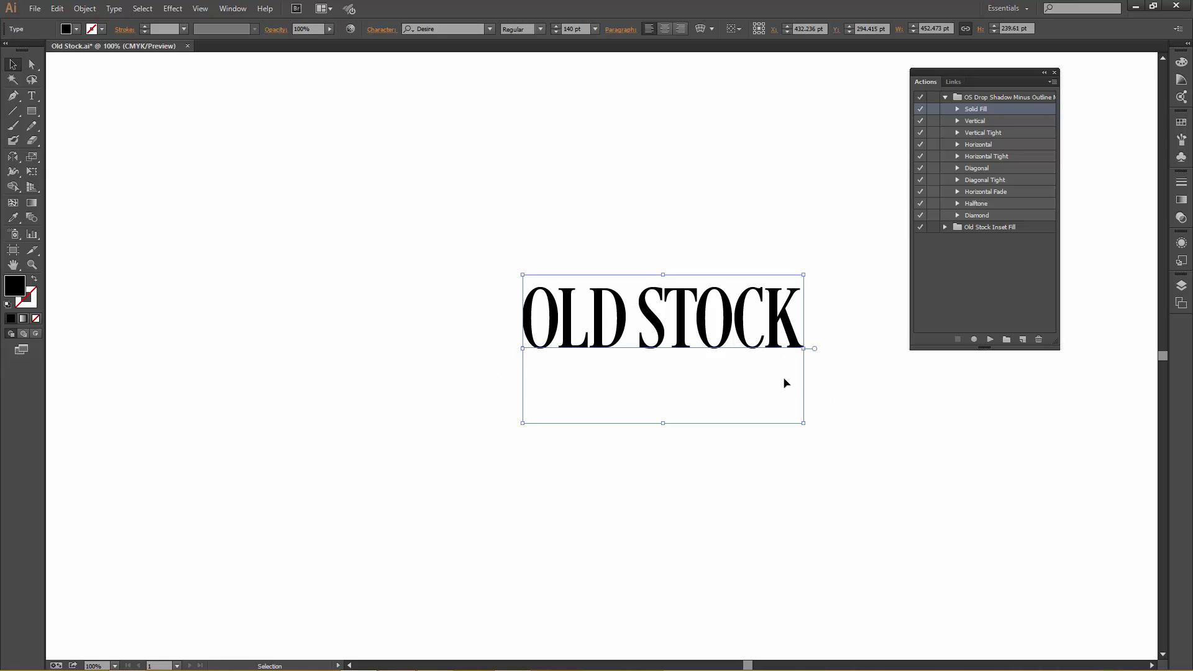
pyautogui.click(14, 157)
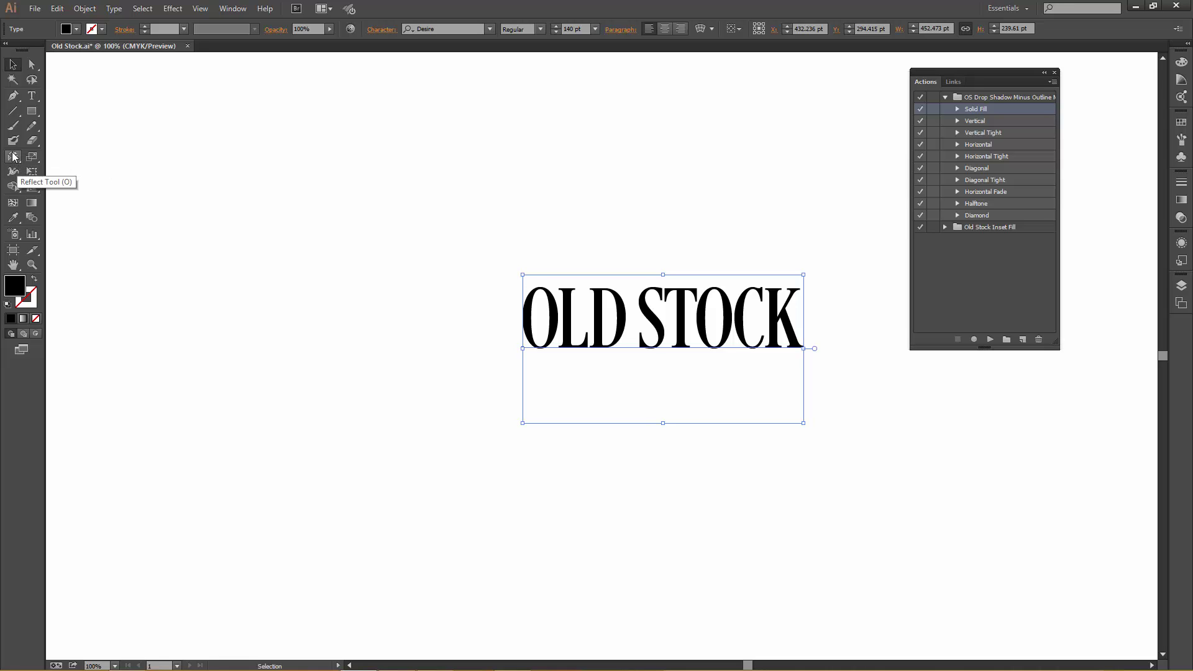
pyautogui.doubleClick(13, 159)
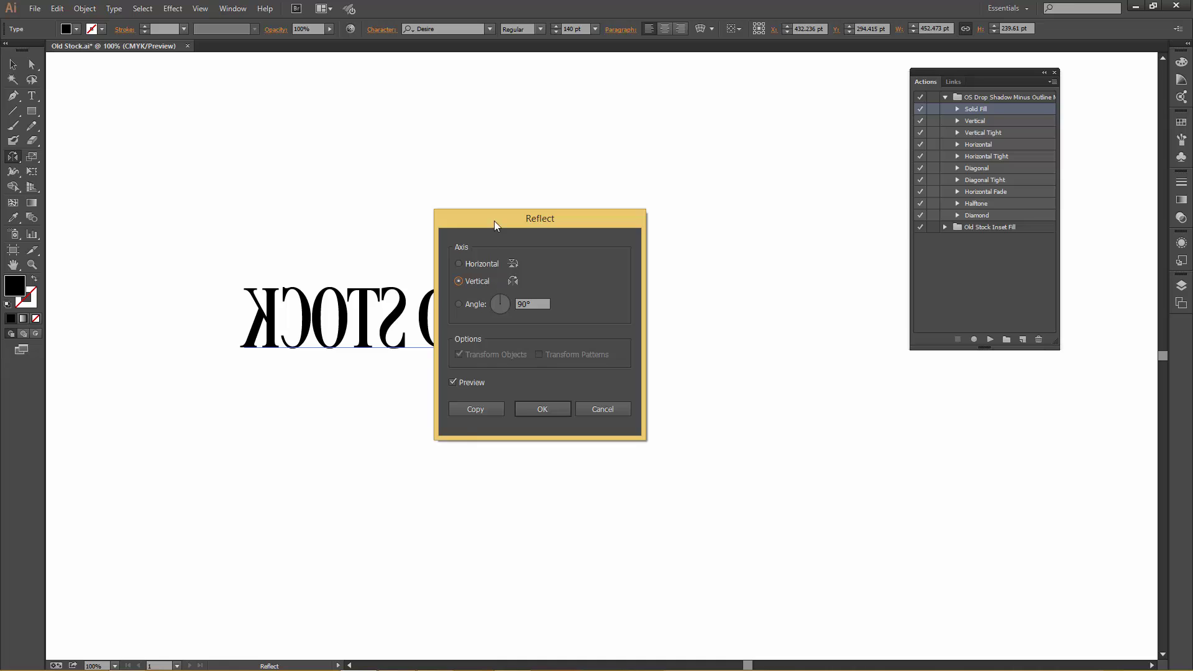
pyautogui.moveTo(494, 221); pyautogui.dragTo(663, 210)
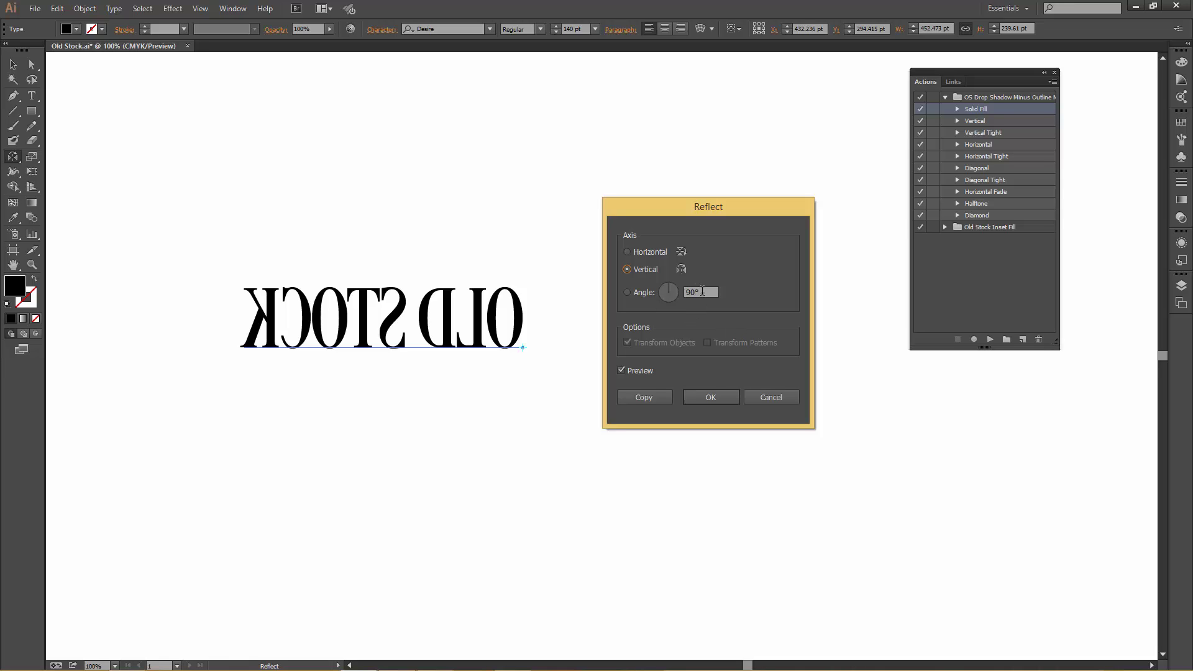
pyautogui.click(621, 371)
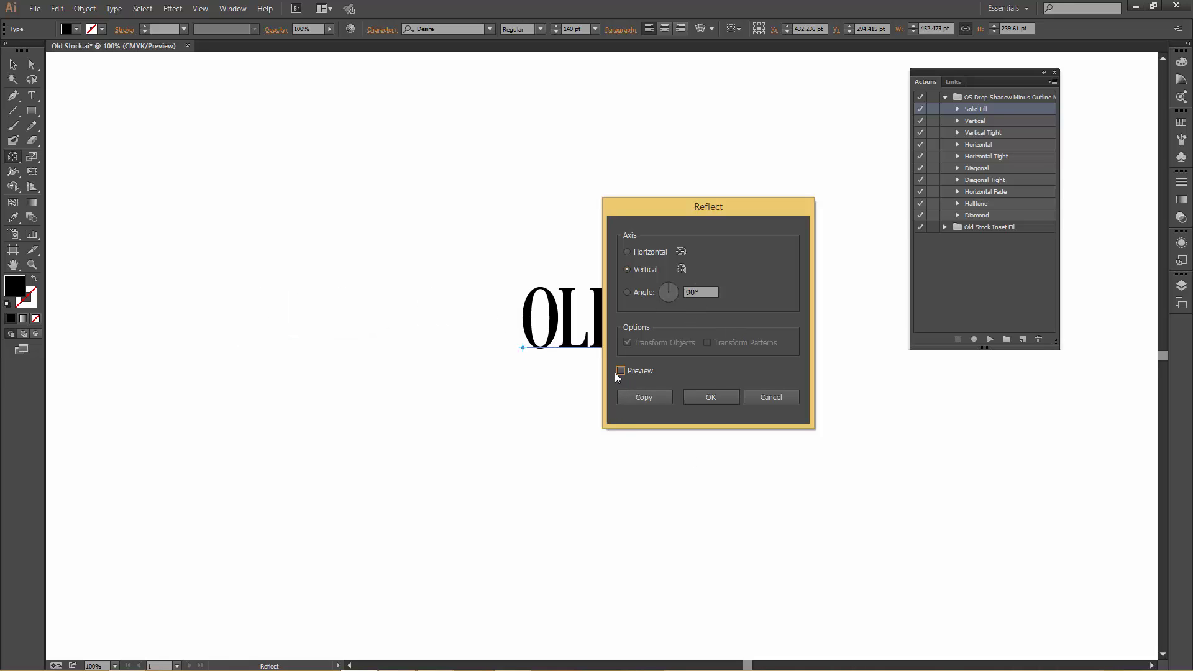
pyautogui.click(620, 371)
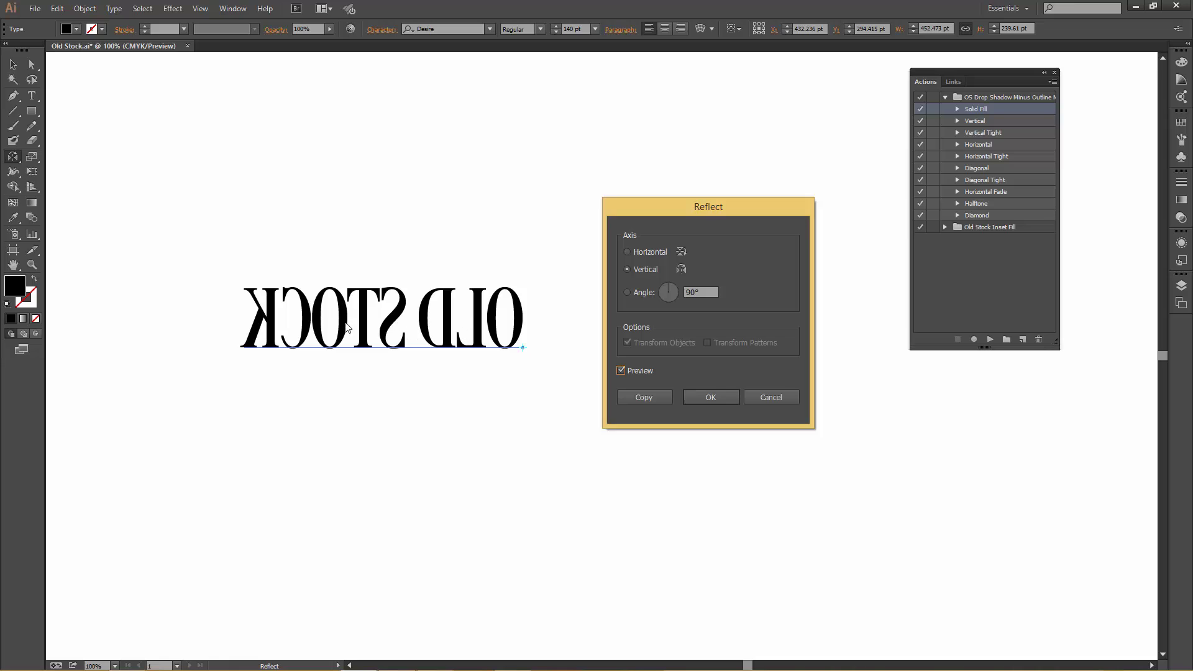
pyautogui.click(718, 397)
pyautogui.click(14, 65)
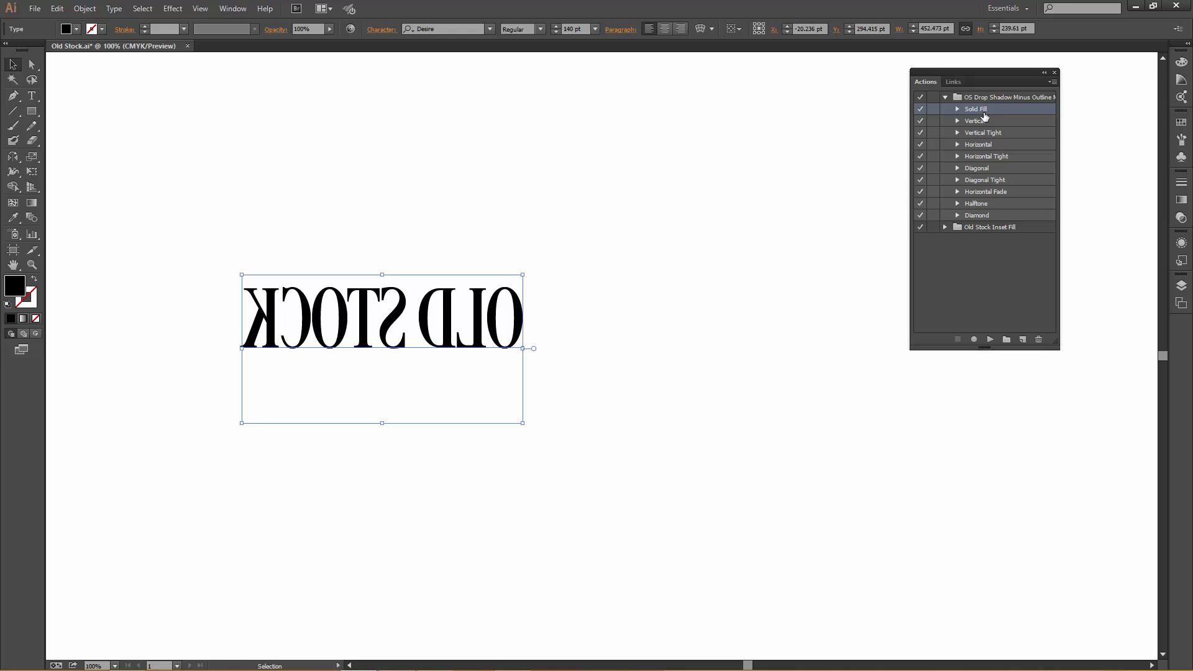
# Run the Solid Fill drop shadow action on the mirrored OLD STOCK text and select all of the resulting artwork
pyautogui.click(991, 339)
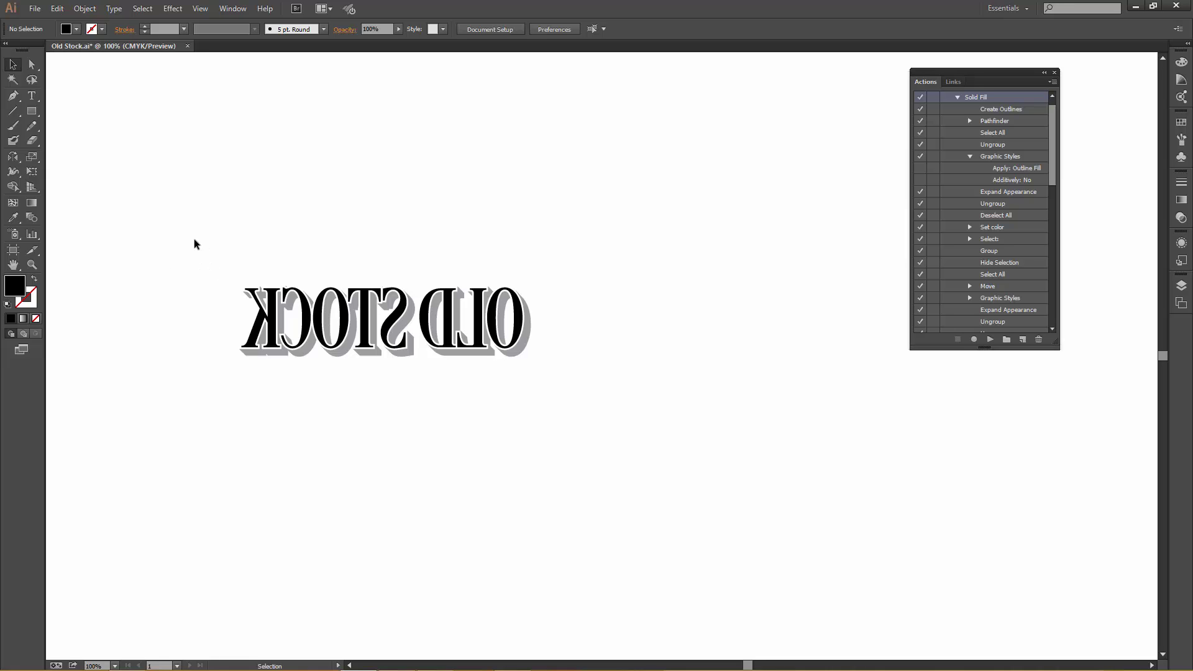
pyautogui.moveTo(203, 235); pyautogui.dragTo(539, 410)
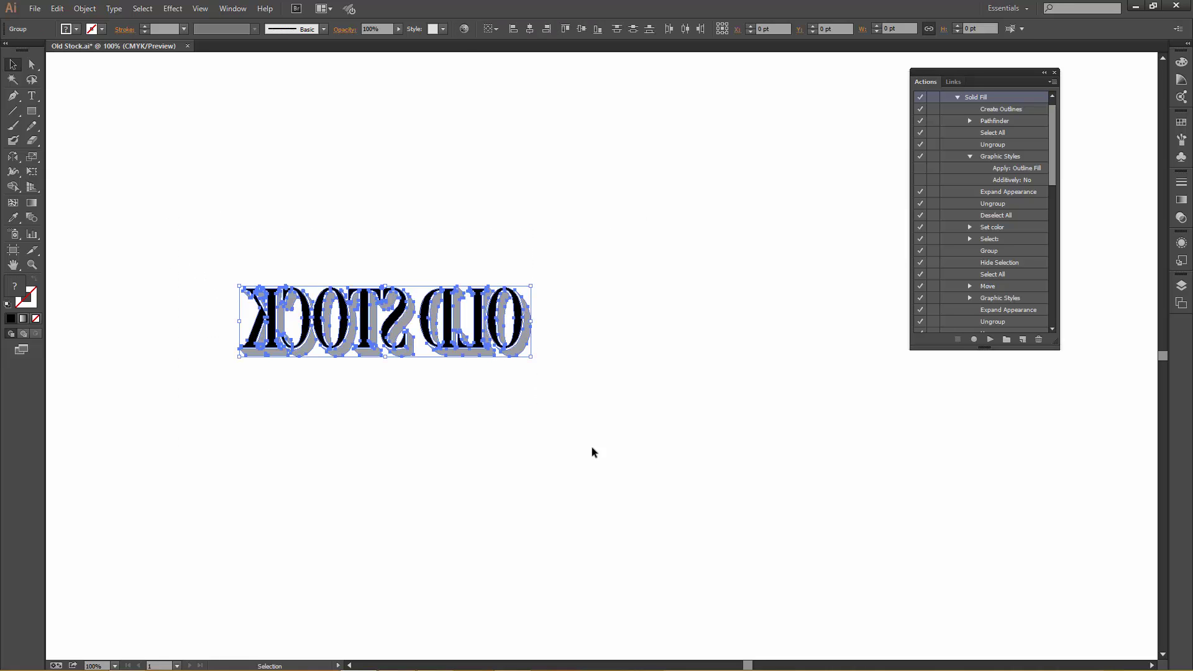
# Reflect the selected mirrored lettering and its shadow across the vertical axis so it reads correctly, and deselect it
pyautogui.doubleClick(13, 158)
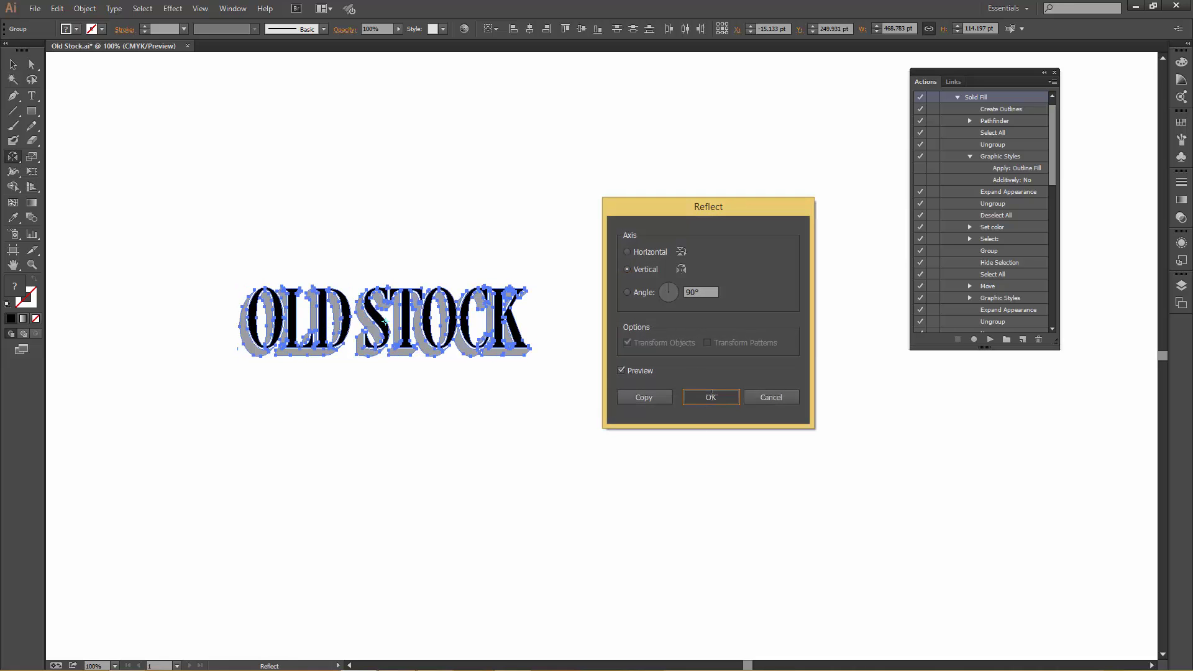
pyautogui.click(711, 398)
pyautogui.click(12, 64)
pyautogui.click(314, 218)
pyautogui.hscroll(-5, 439, 226)
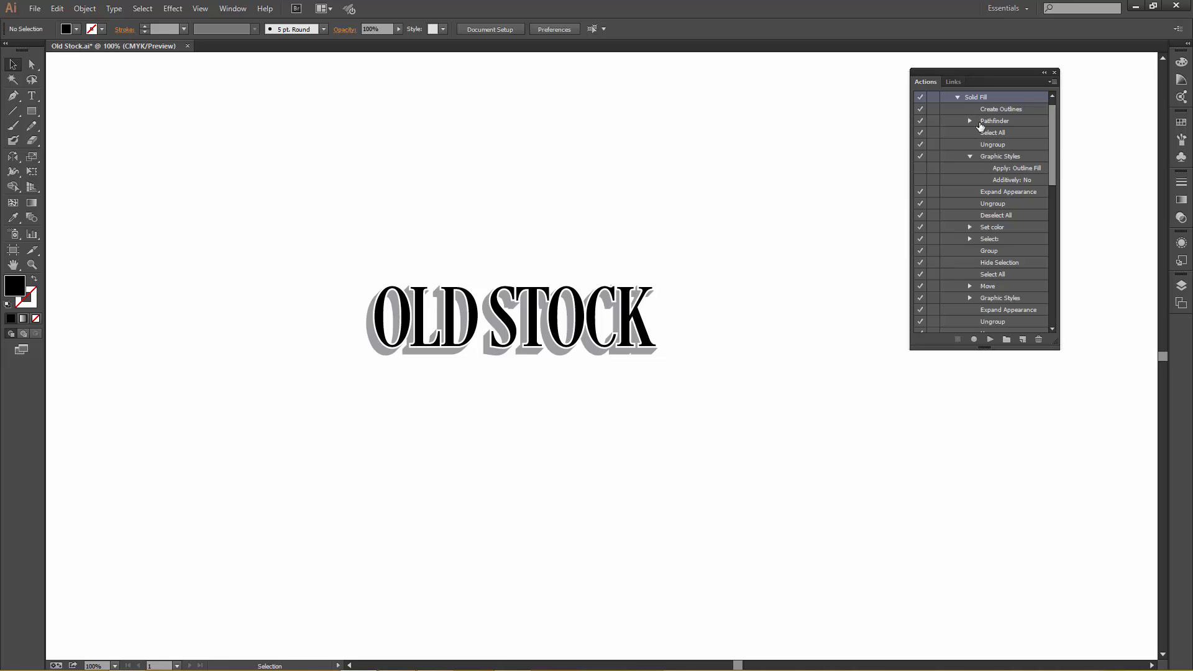
# Run the Solid Fill action from the OS Drop Shadow Minus Outline Medium set on the 140 pt OLD STOCK text
pyautogui.moveTo(1054, 127); pyautogui.dragTo(1055, 102)
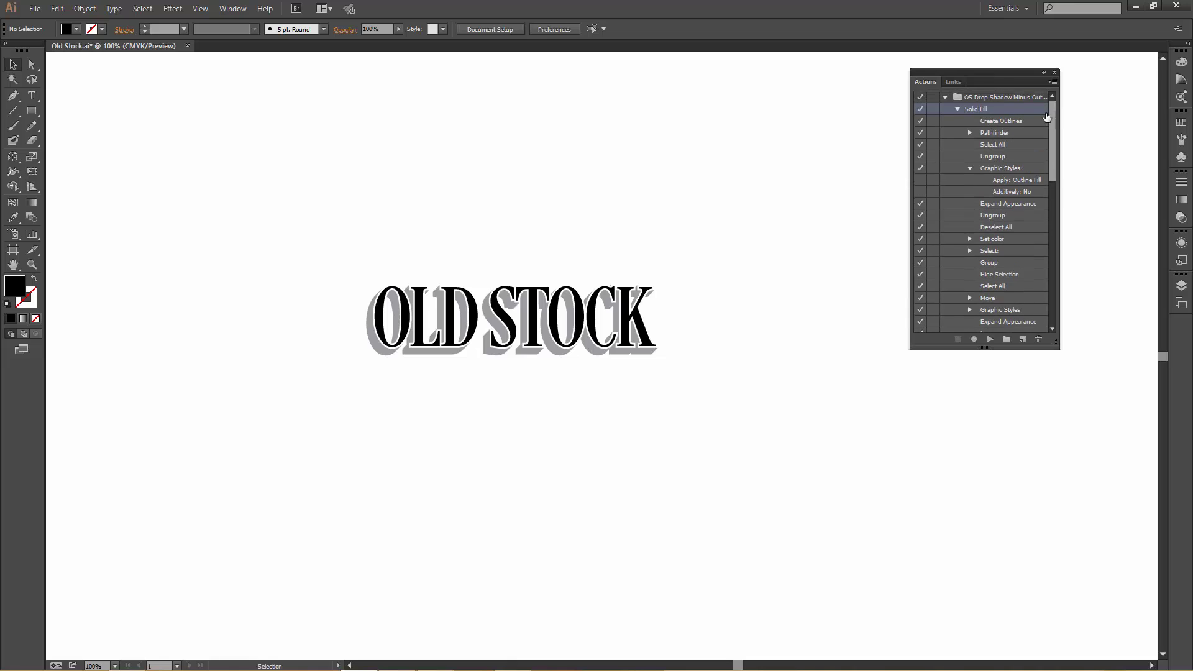
pyautogui.click(958, 109)
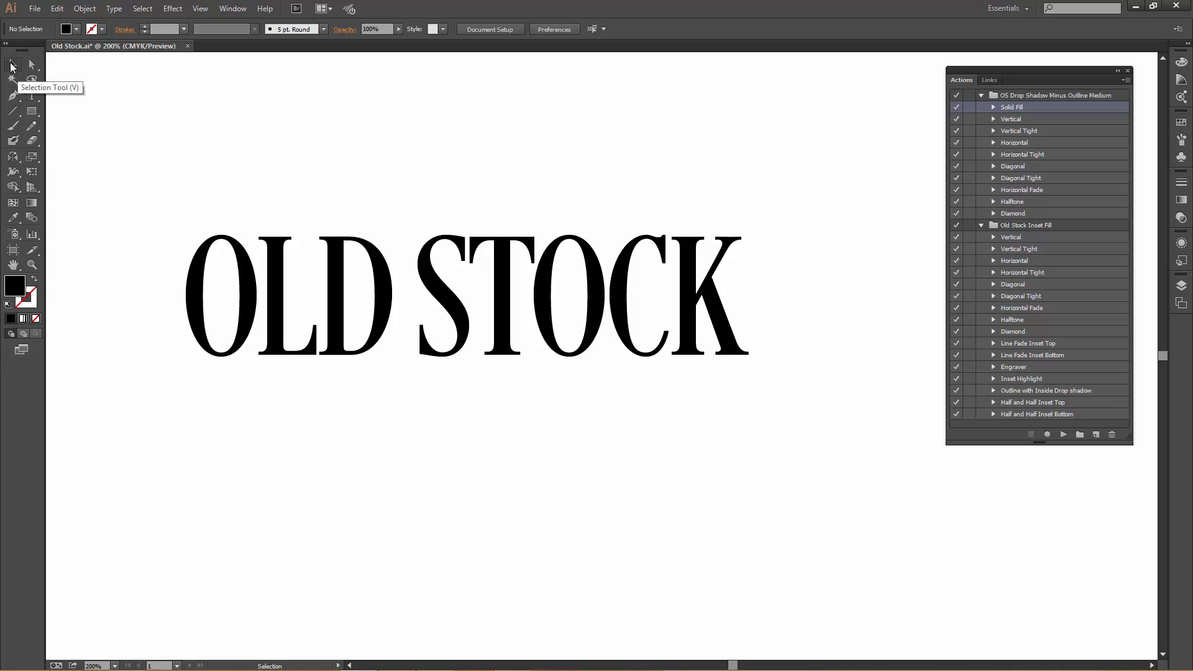
pyautogui.moveTo(152, 192); pyautogui.dragTo(811, 443)
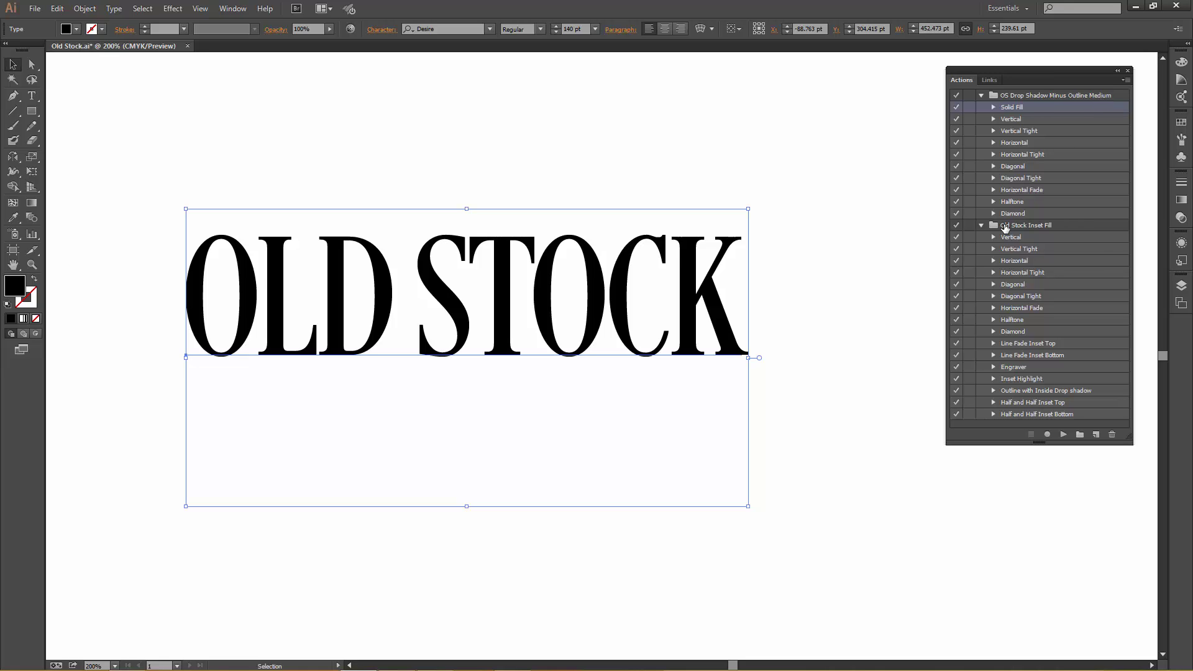
pyautogui.click(1064, 435)
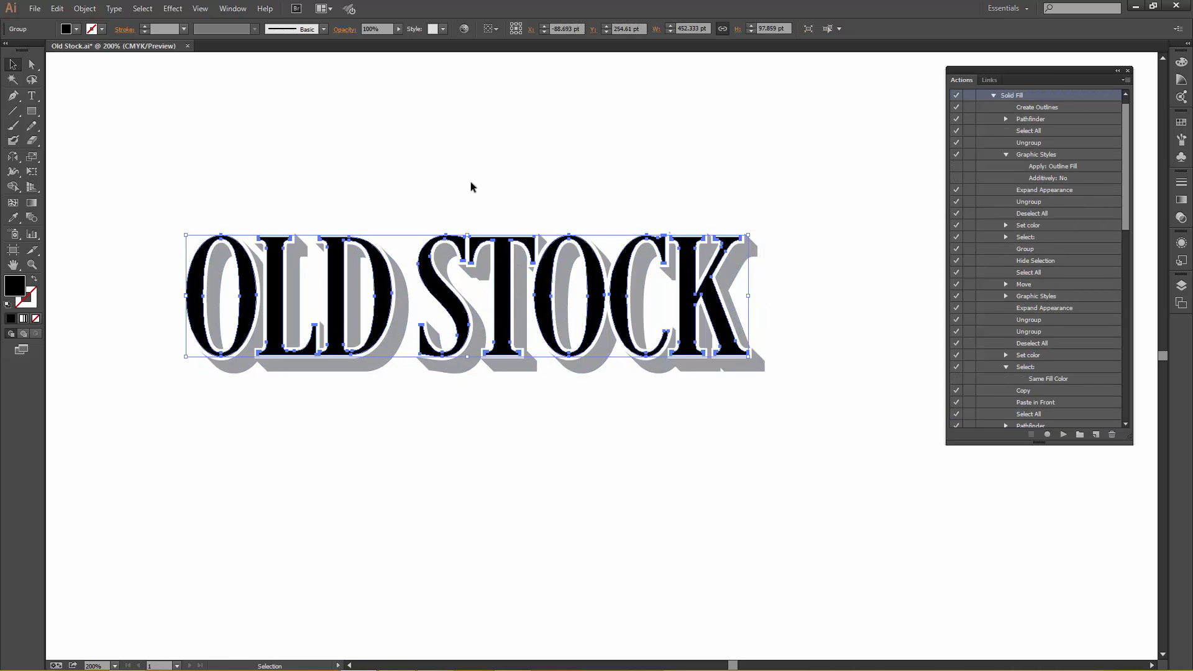
pyautogui.click(469, 428)
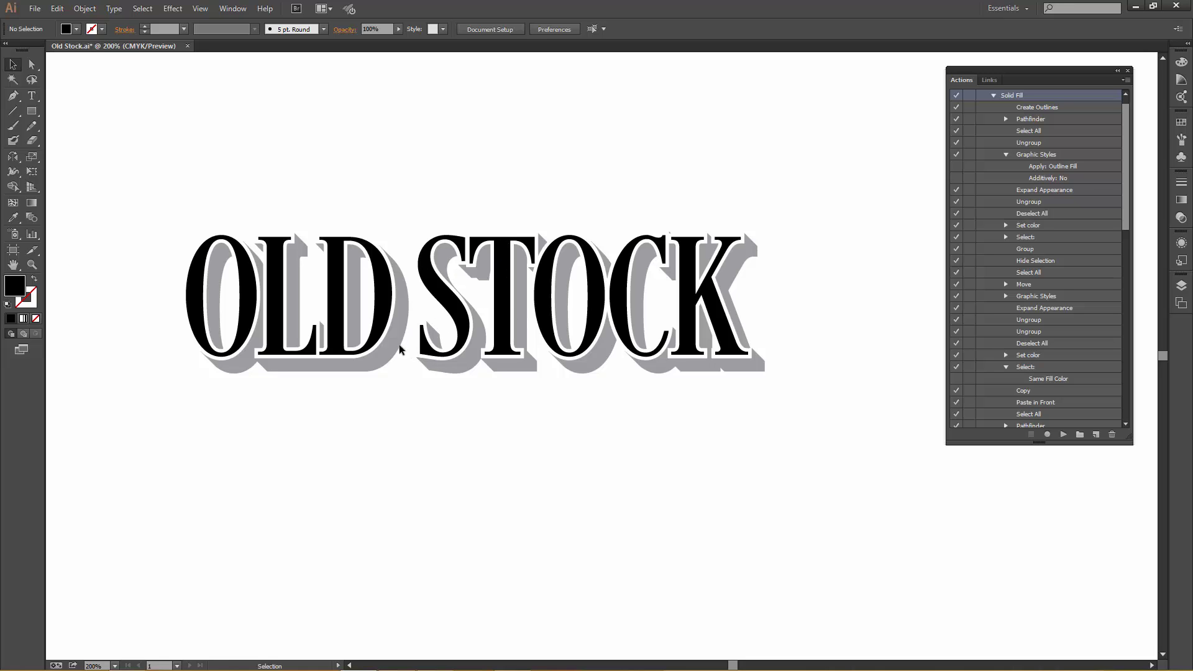
# Cut the black OLD STOCK lettering group, leaving only the grey shadow on the artboard
pyautogui.click(197, 272)
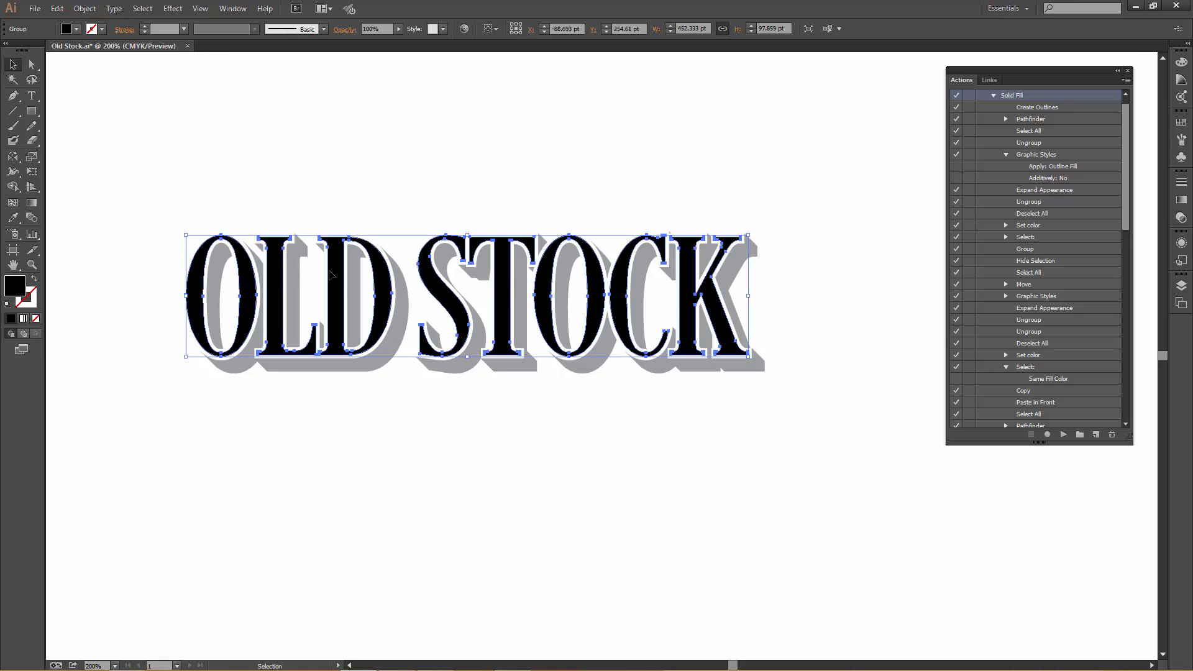
pyautogui.click(57, 9)
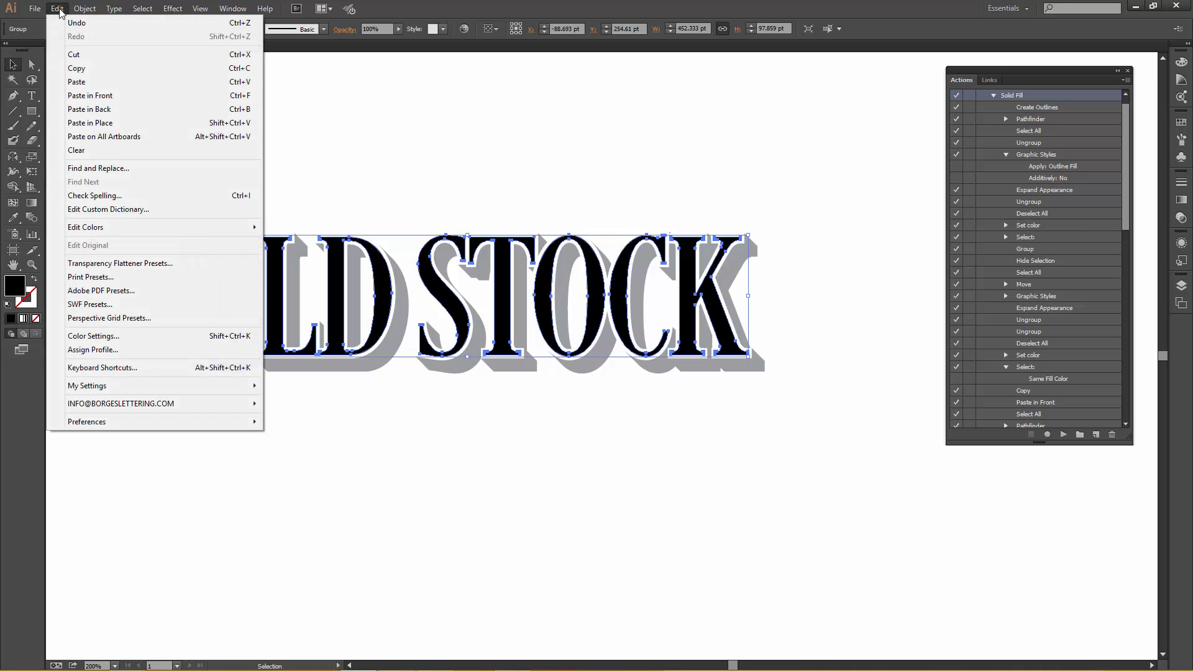
pyautogui.click(99, 55)
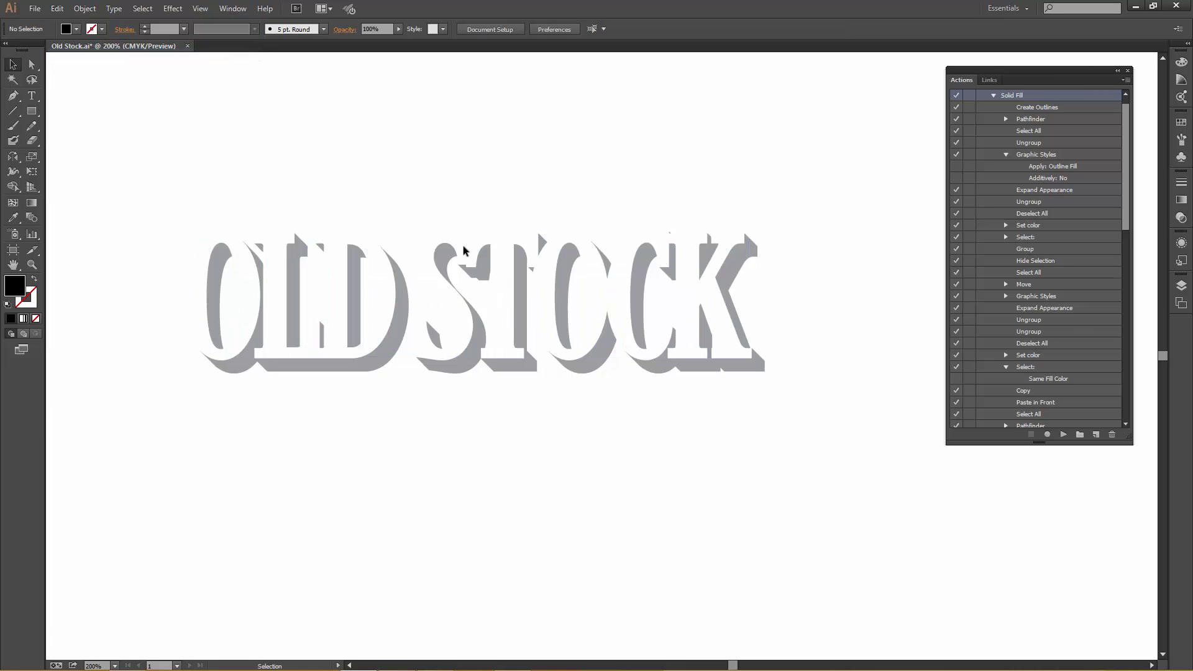
# Lock Layer 1 containing the shadow and add a new layer above it
pyautogui.click(1182, 302)
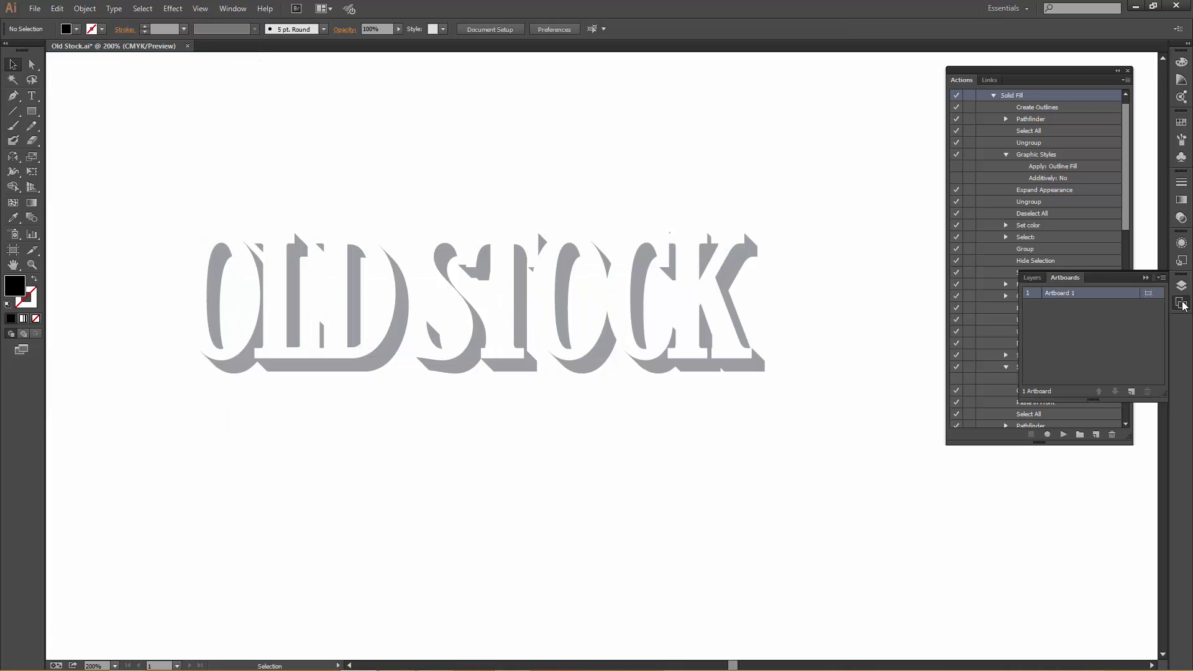
pyautogui.click(1031, 278)
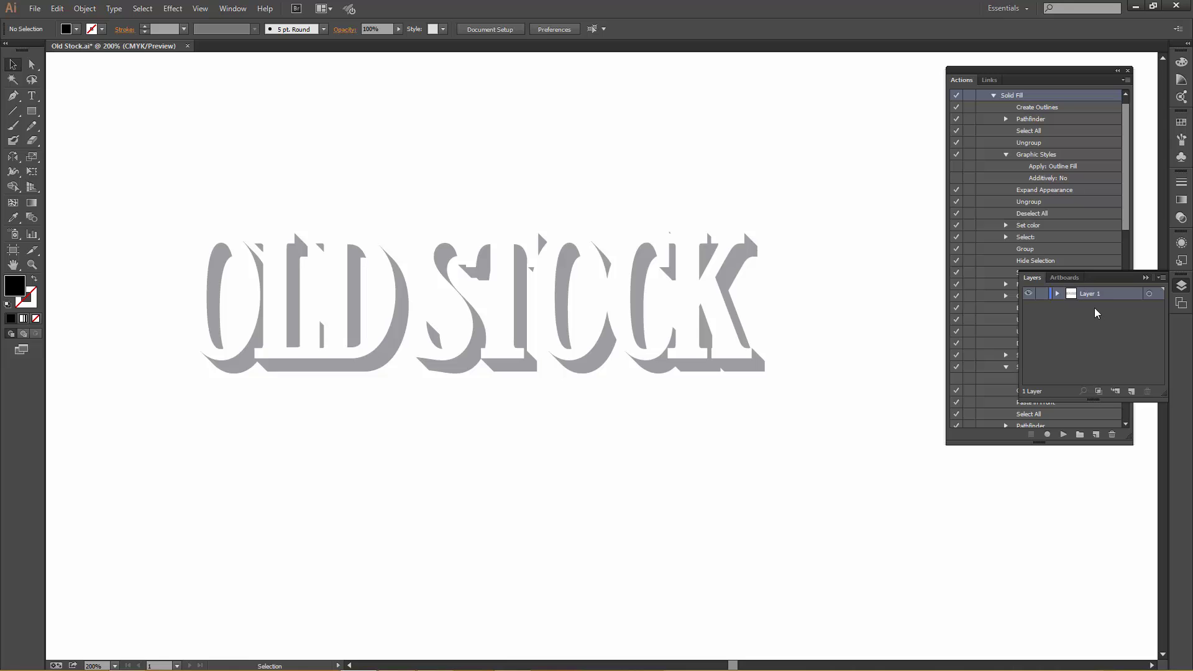
pyautogui.click(1043, 294)
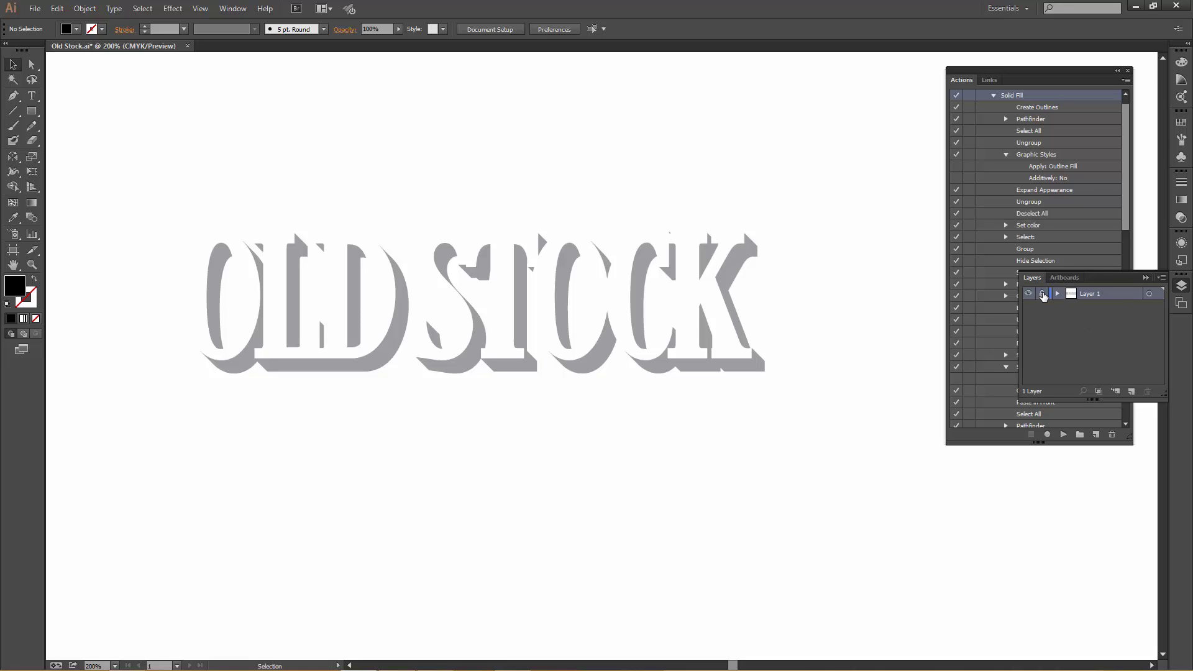
pyautogui.click(1132, 391)
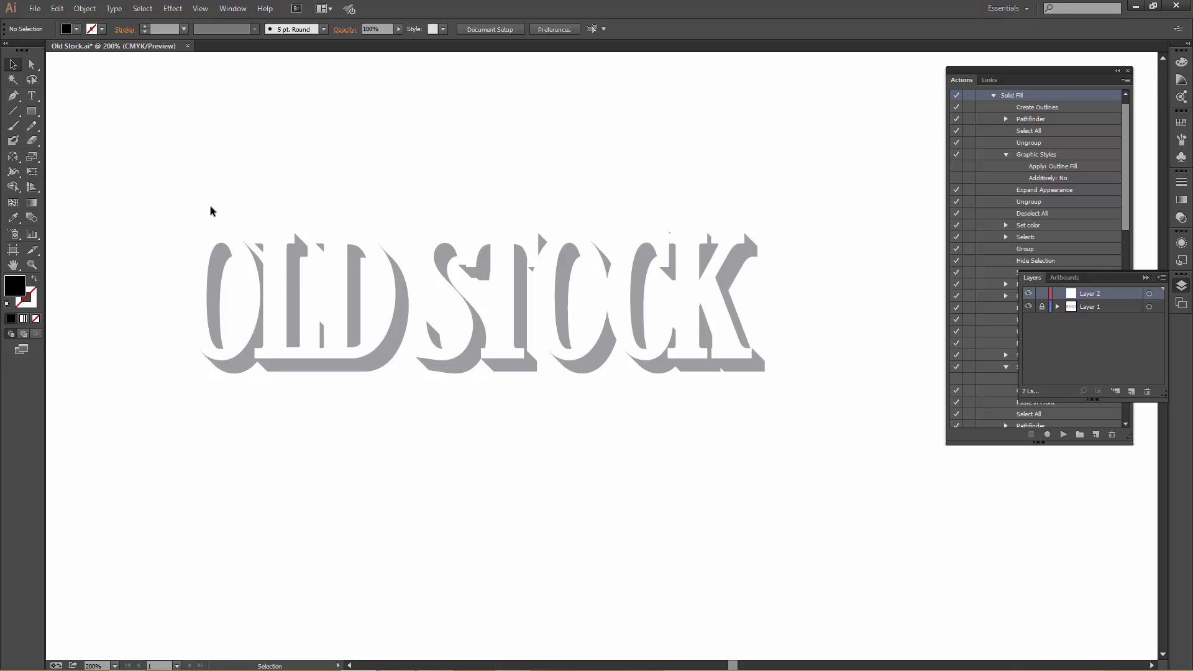
# Paste the cut black lettering in front on Layer 2, in its original position over the shadow
pyautogui.click(57, 8)
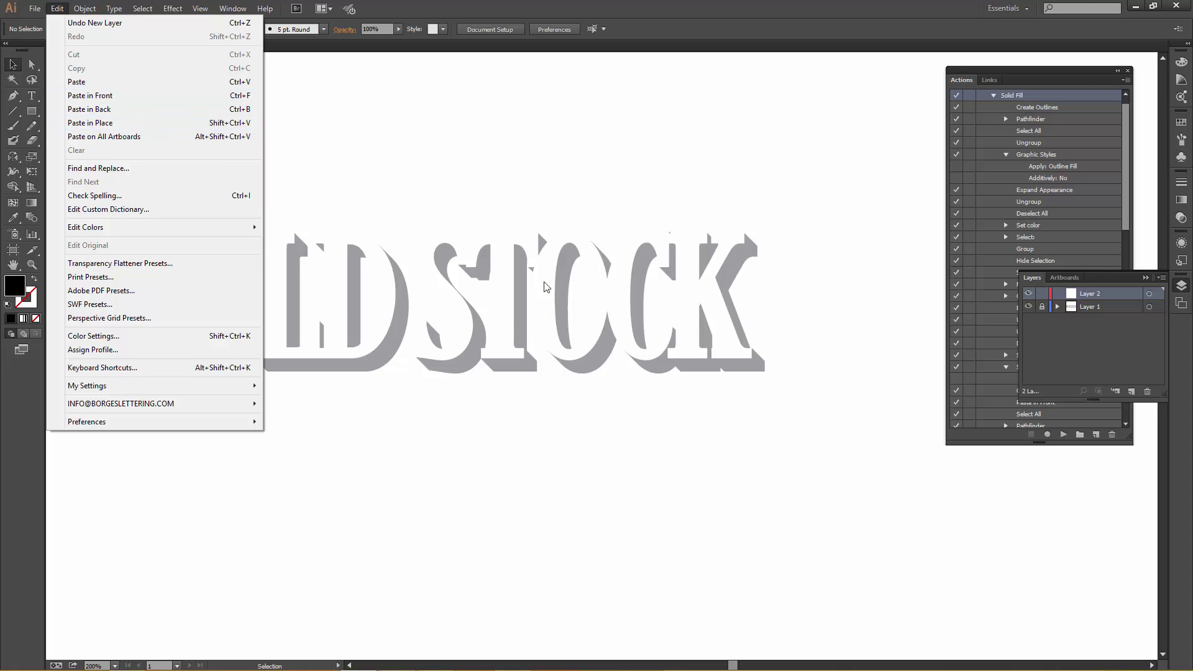
pyautogui.click(116, 99)
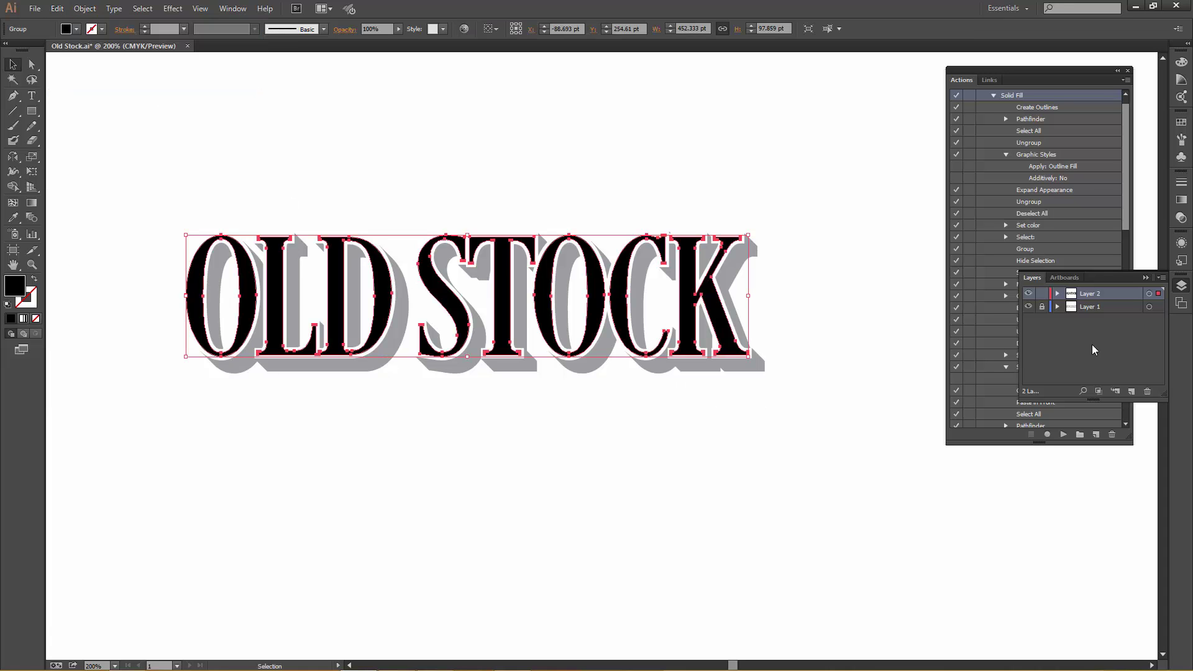
pyautogui.click(1146, 277)
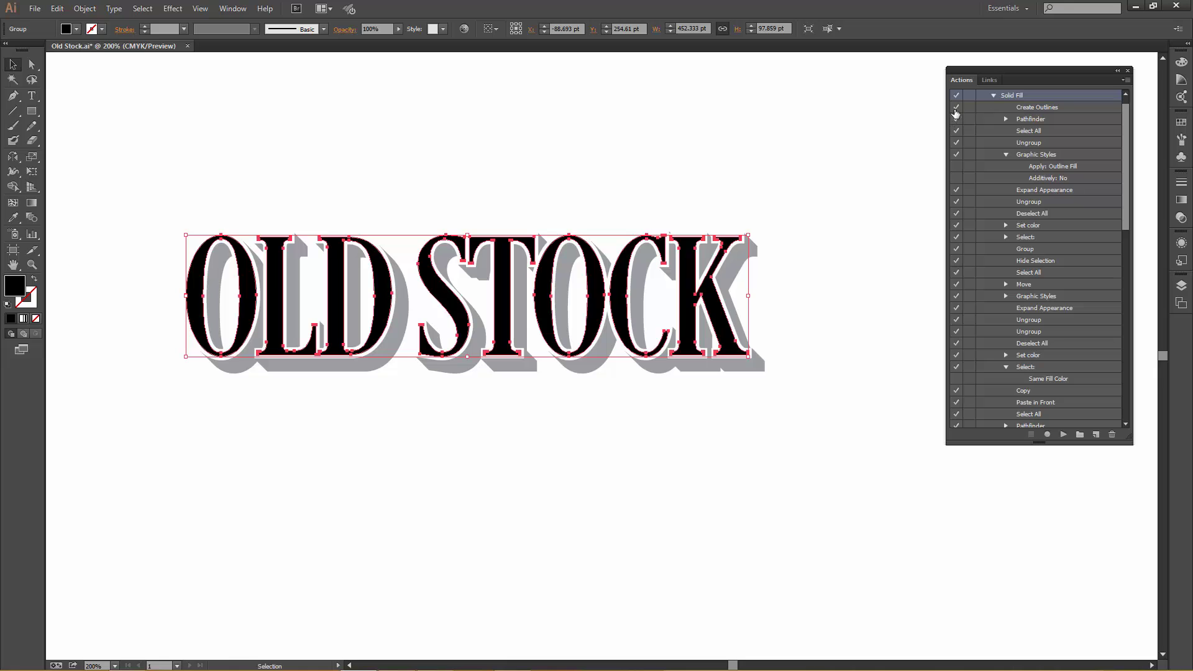
# Run the Line Fade Inset Bottom action from Old Stock Inset Fill on the black lettering, continuing past the Create Outlines step
pyautogui.click(994, 97)
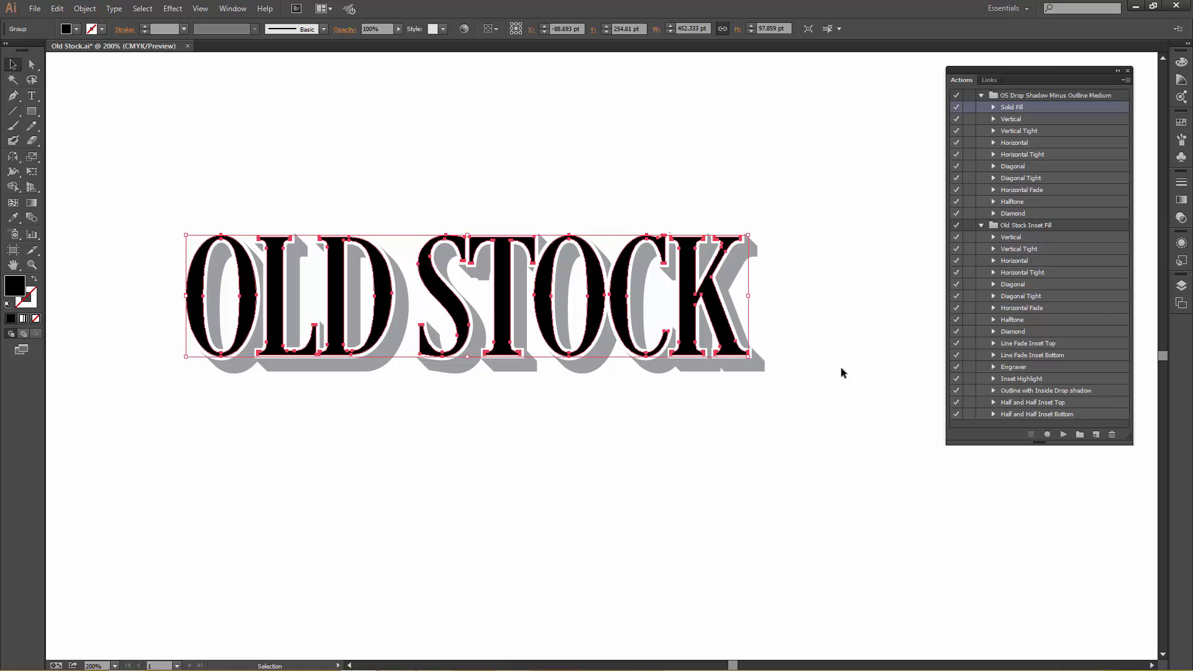
pyautogui.click(1053, 356)
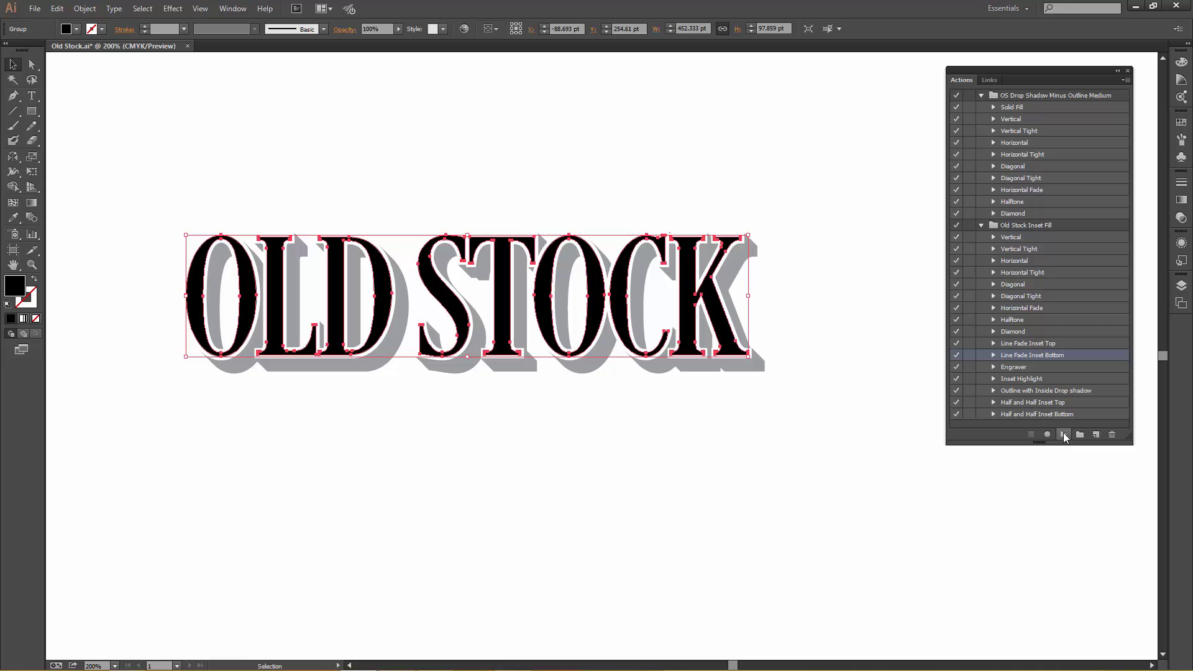
pyautogui.click(1064, 435)
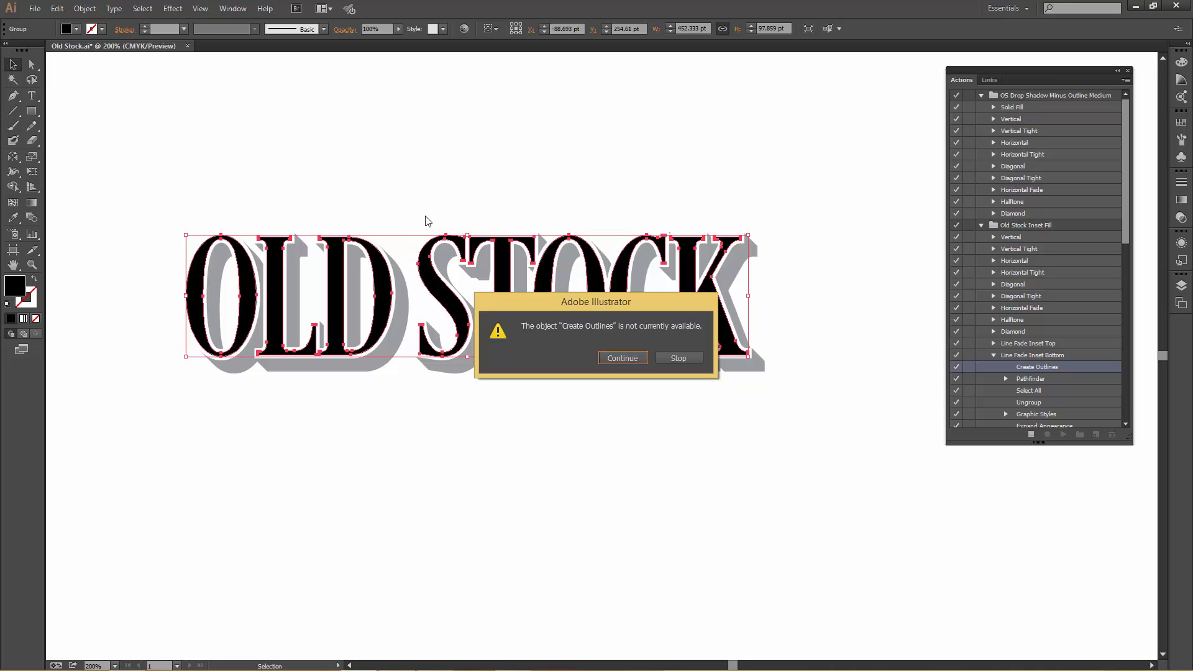
pyautogui.click(622, 358)
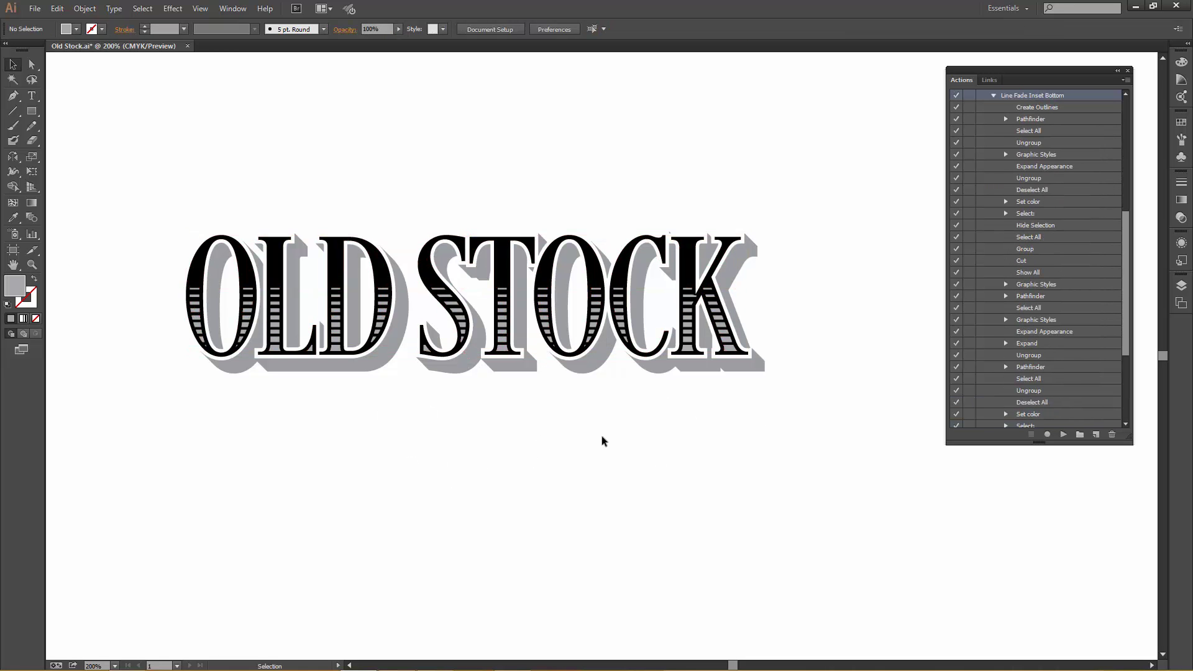
# Unlock Layer 1, select the inset lettering together with its shadow, and move them down as one piece
pyautogui.click(1181, 303)
pyautogui.click(1033, 278)
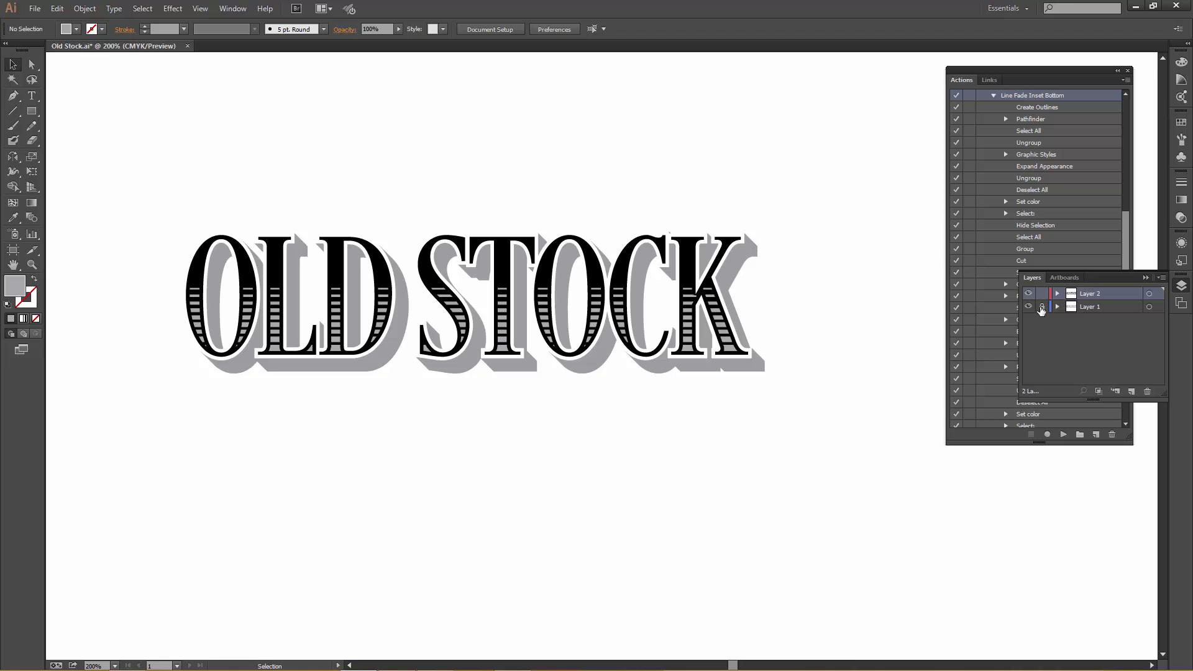
pyautogui.moveTo(183, 164); pyautogui.dragTo(556, 397)
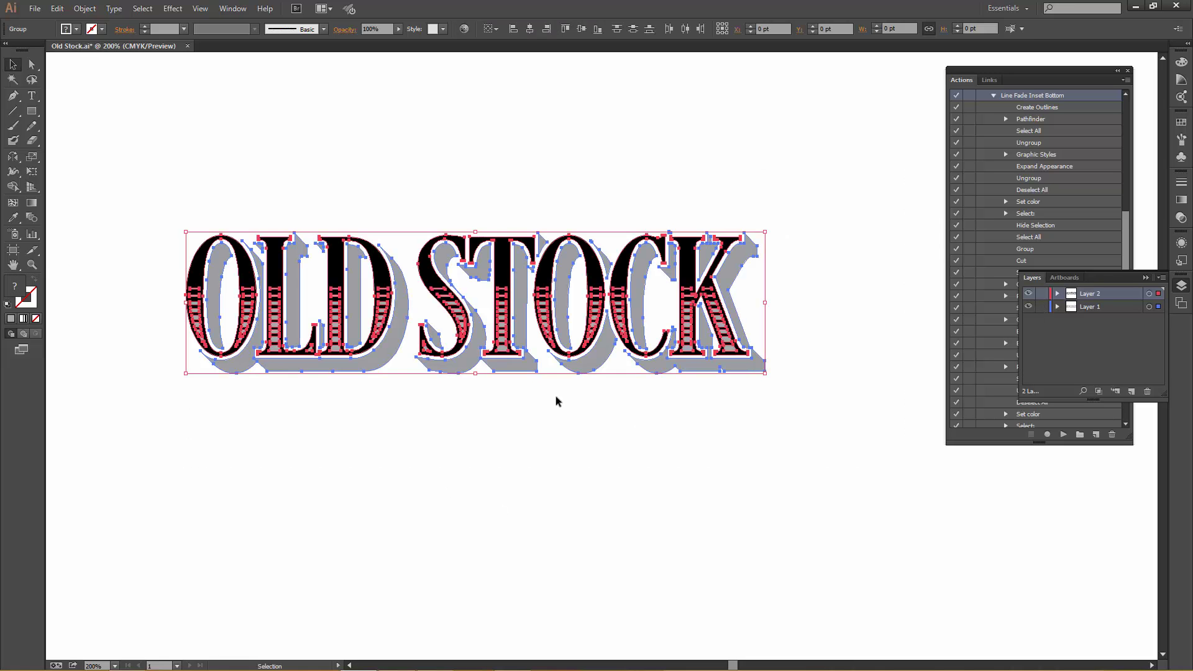
pyautogui.moveTo(527, 354); pyautogui.dragTo(494, 458)
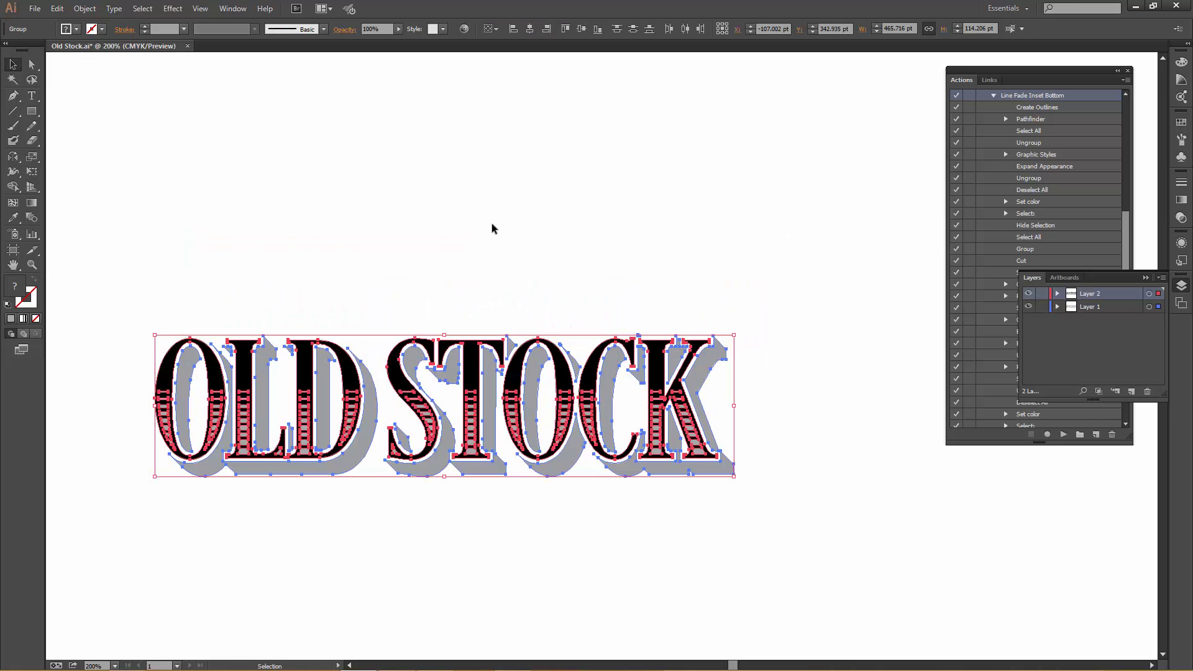
pyautogui.click(490, 242)
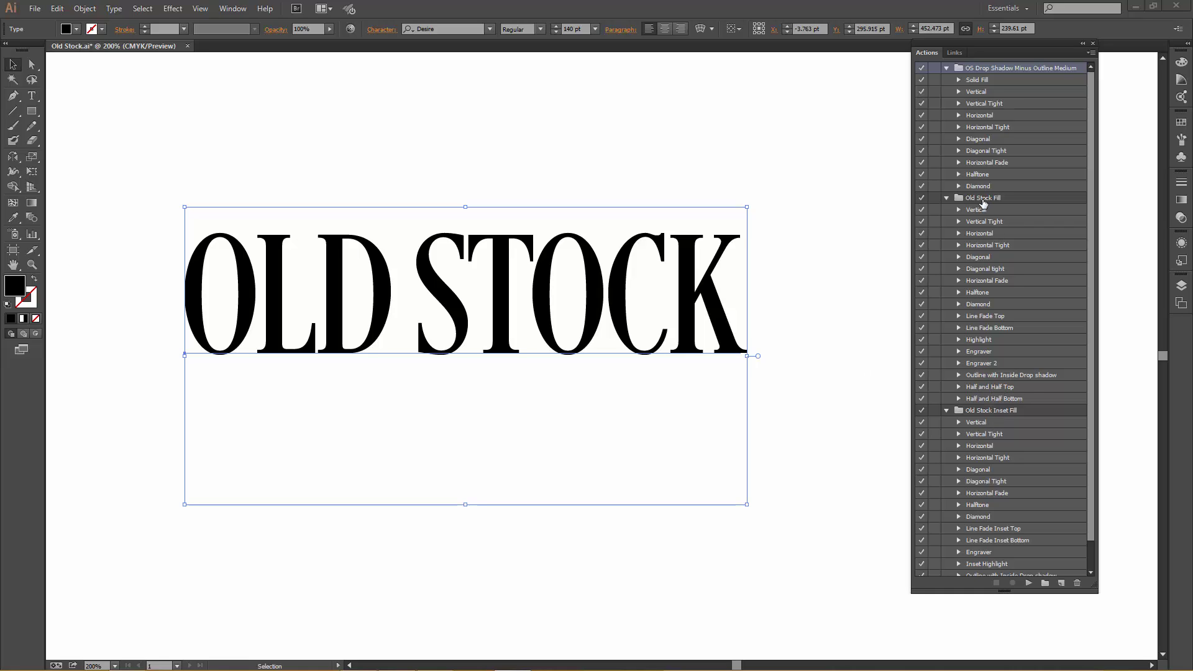
# Run the Diagonal action from the OS Drop Shadow Minus Outline Medium set on the OLD STOCK text and collapse its steps
pyautogui.click(1032, 200)
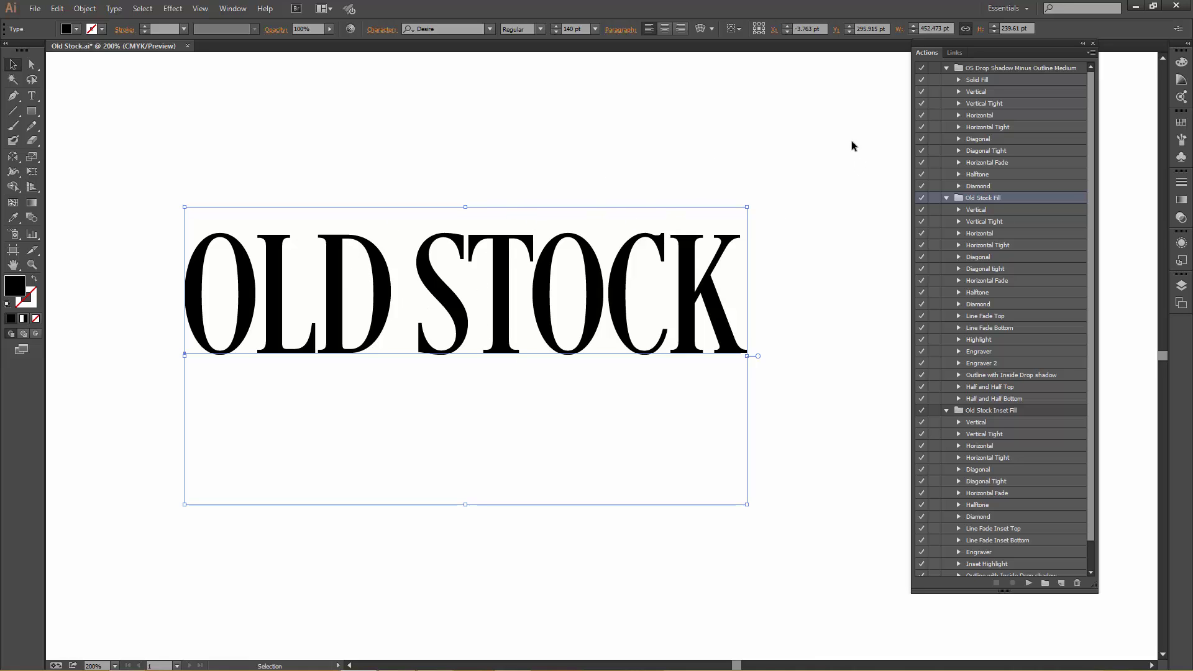
pyautogui.click(1029, 69)
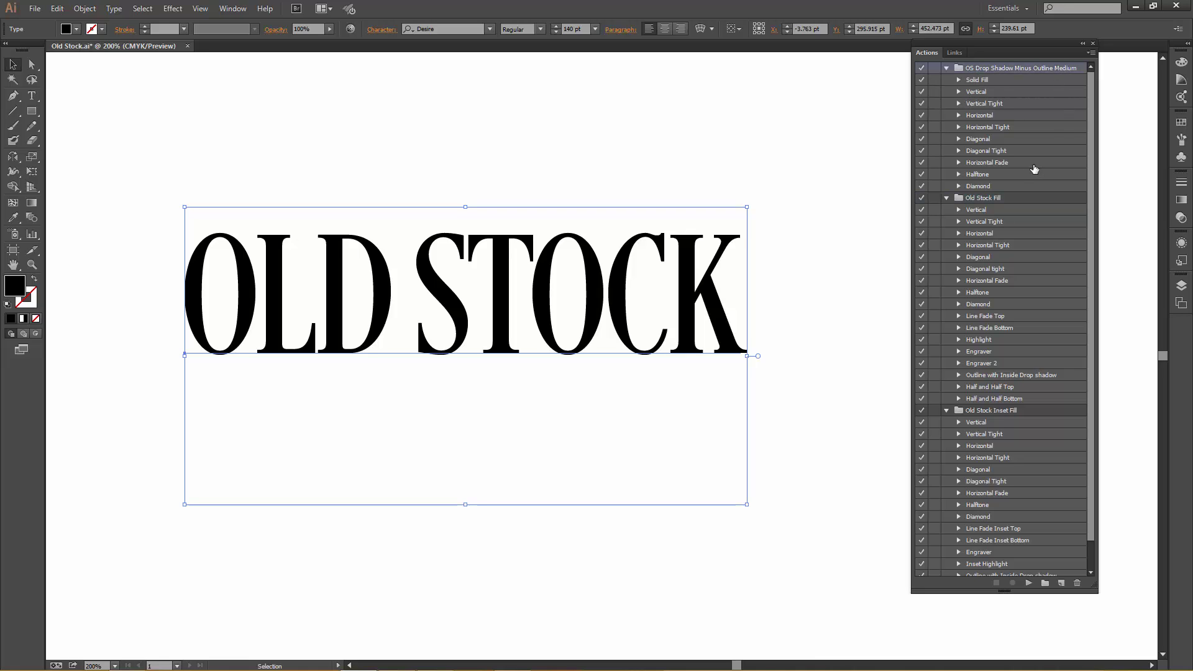
pyautogui.click(1002, 141)
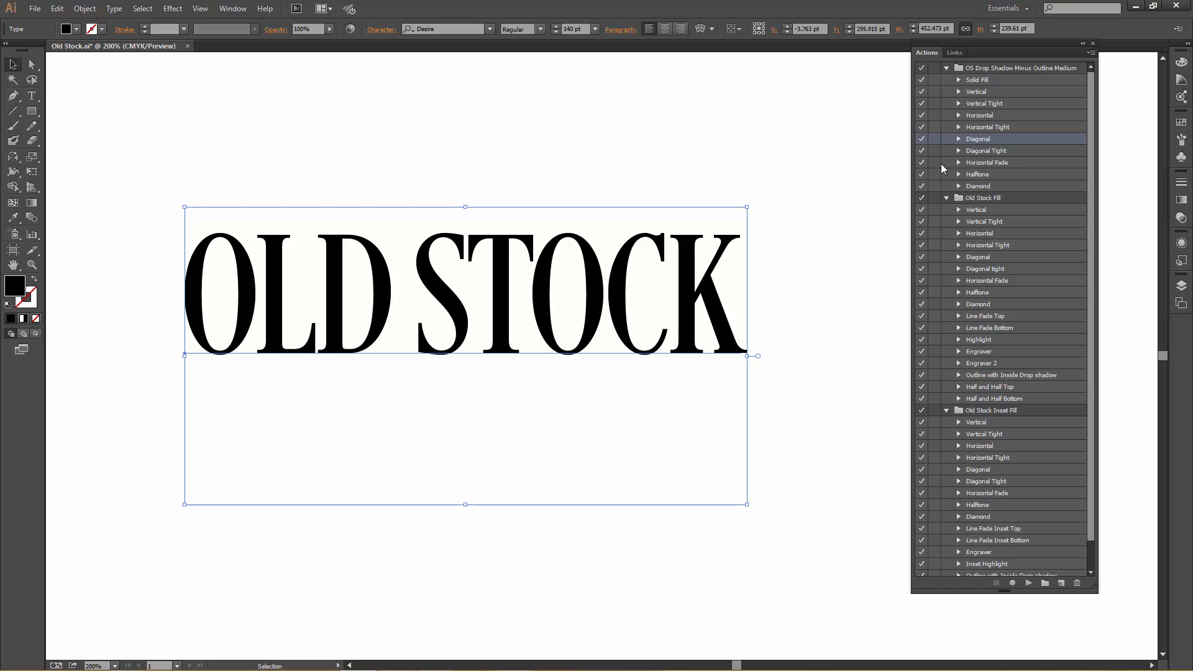
pyautogui.click(1029, 585)
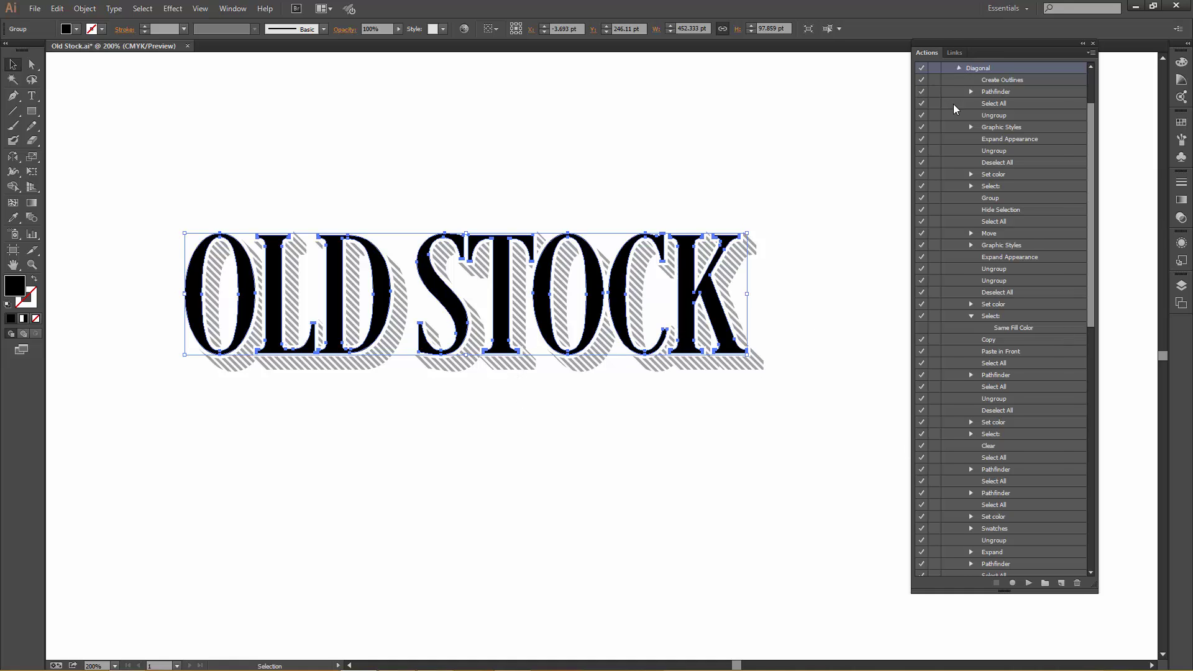
pyautogui.click(959, 69)
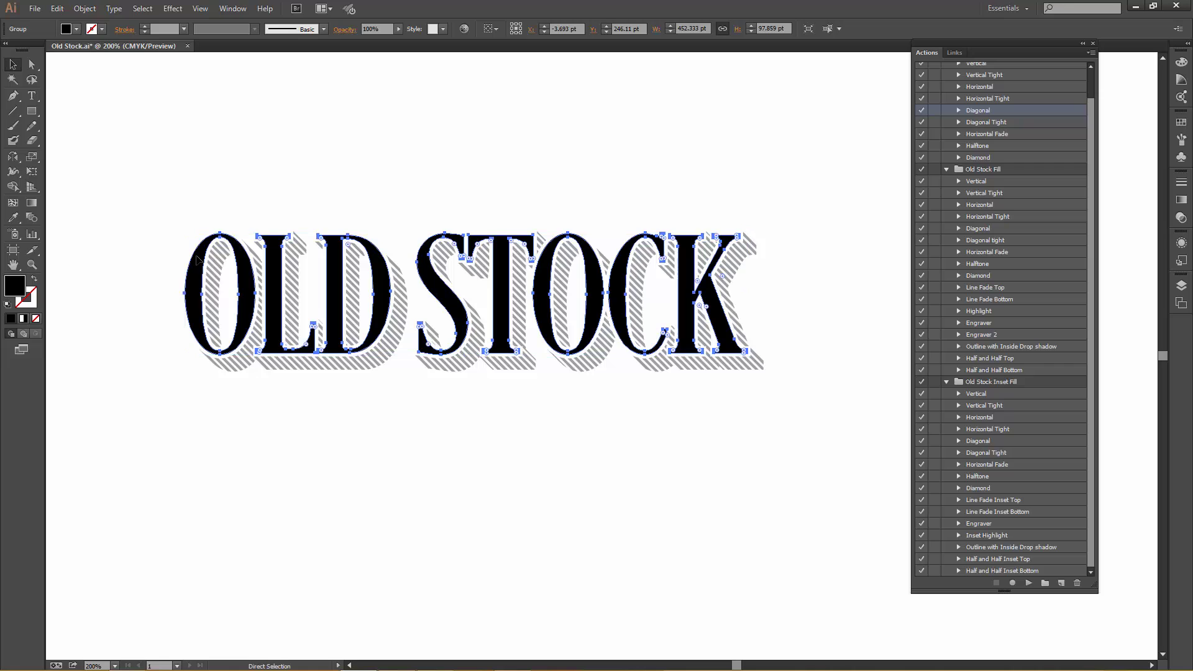
# Cut the black lettering and paste it in front on a new layer above the locked Layer 1
pyautogui.press('Delete')
pyautogui.click(1182, 285)
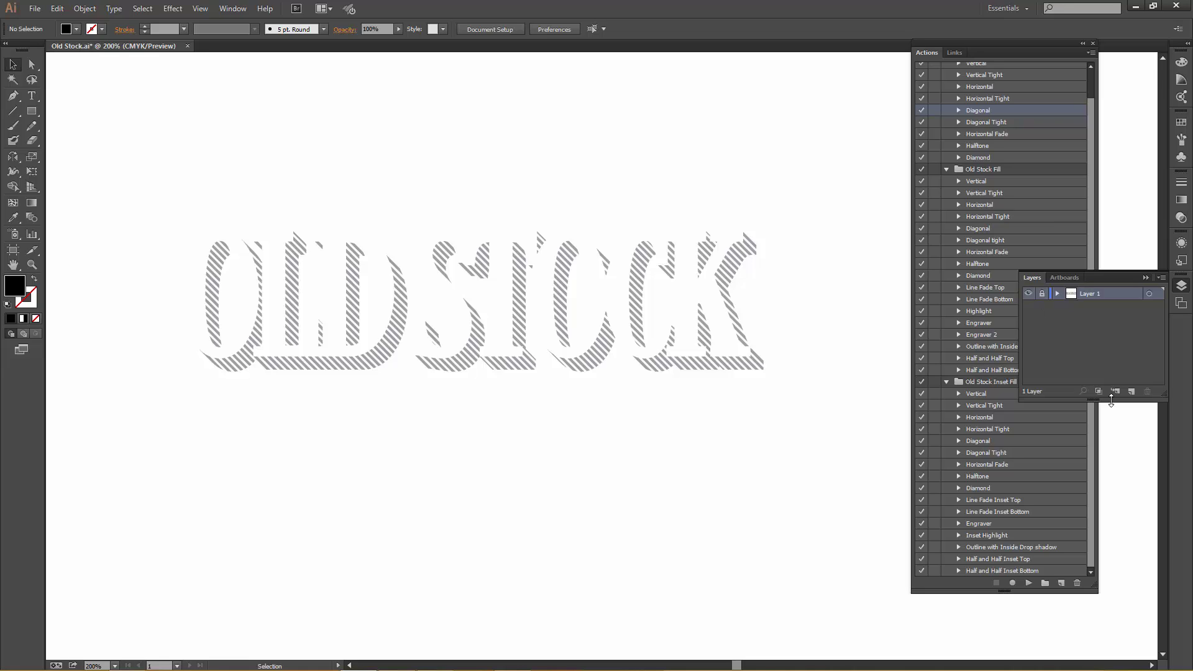
pyautogui.click(1132, 391)
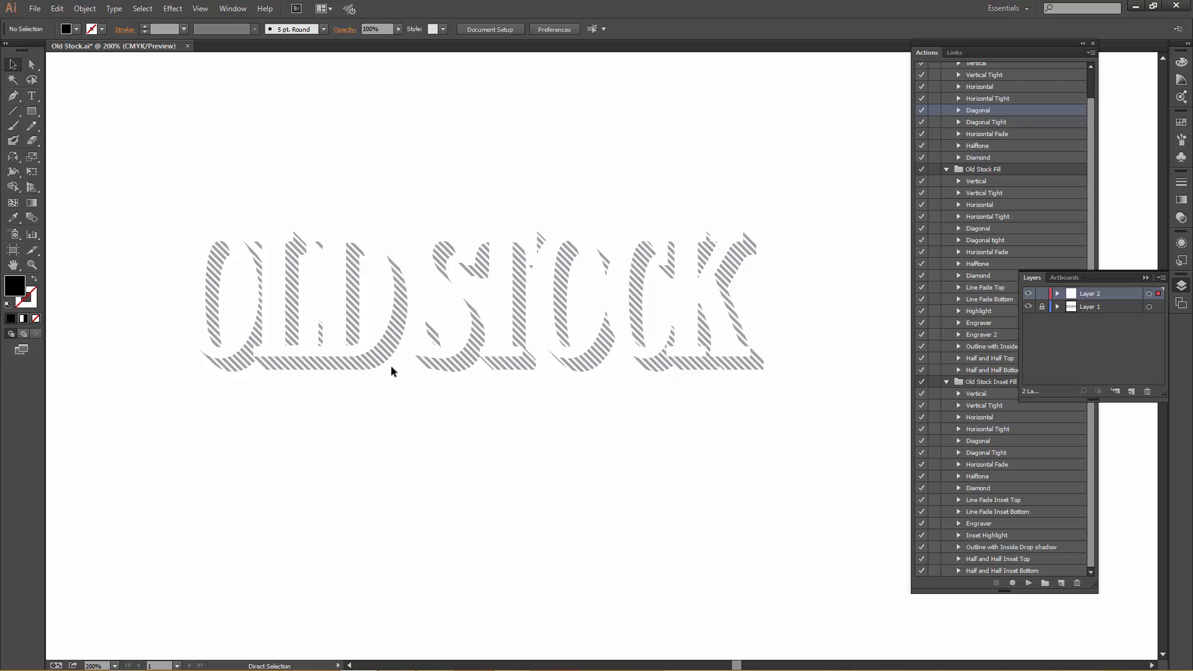
pyautogui.hotkey('ctrl', 'f')
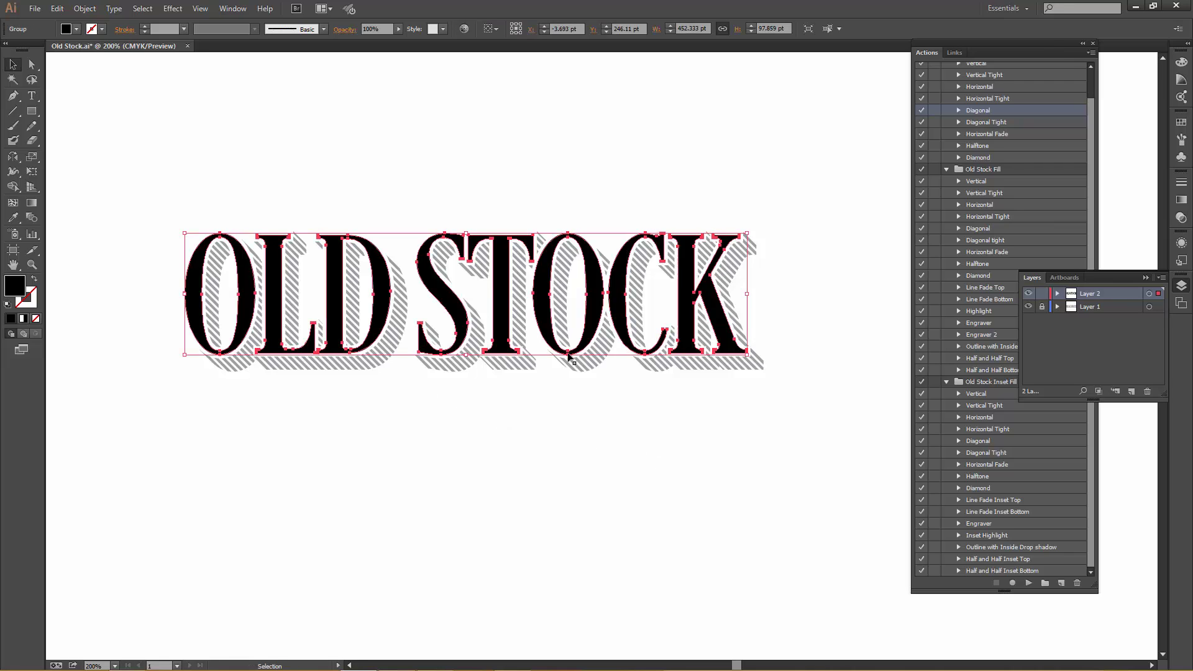
pyautogui.click(1146, 277)
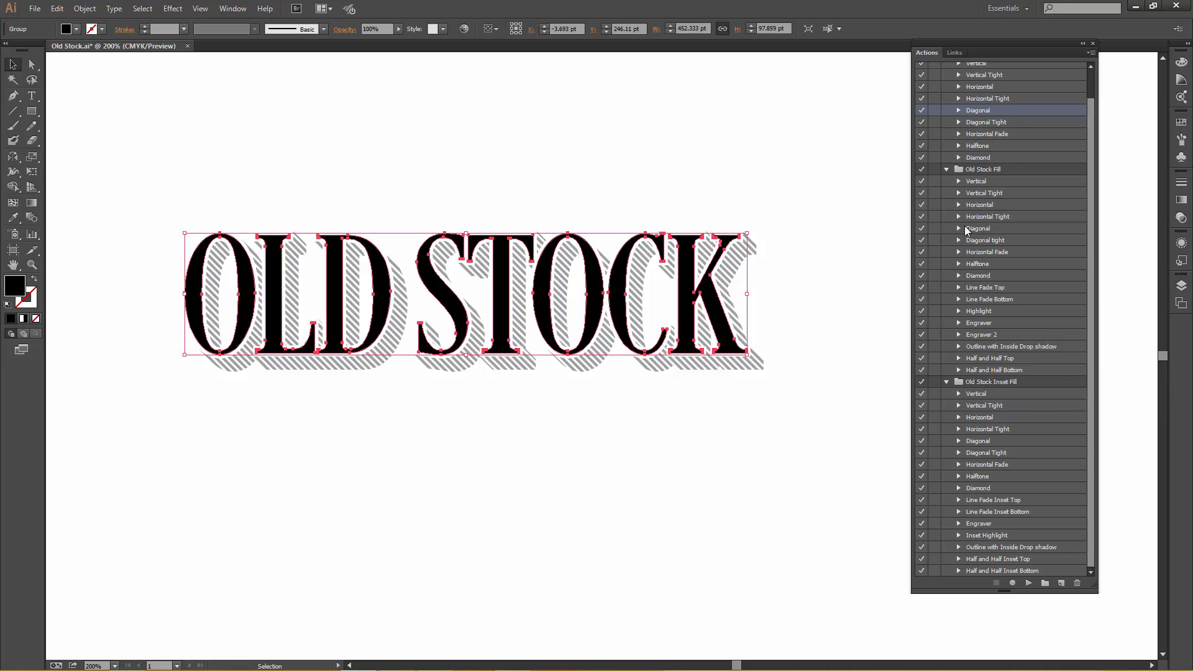
# Run the Half and Half Top action from Old Stock Fill on the black lettering, continuing past the Create Outlines step
pyautogui.click(1003, 171)
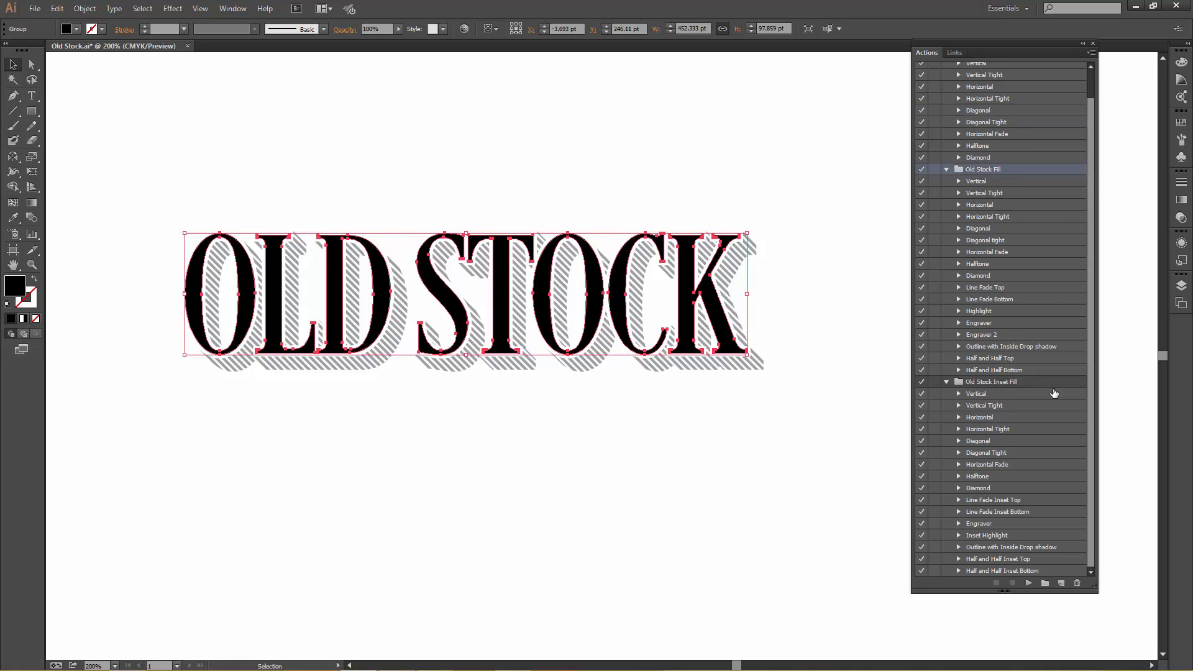
pyautogui.click(1007, 359)
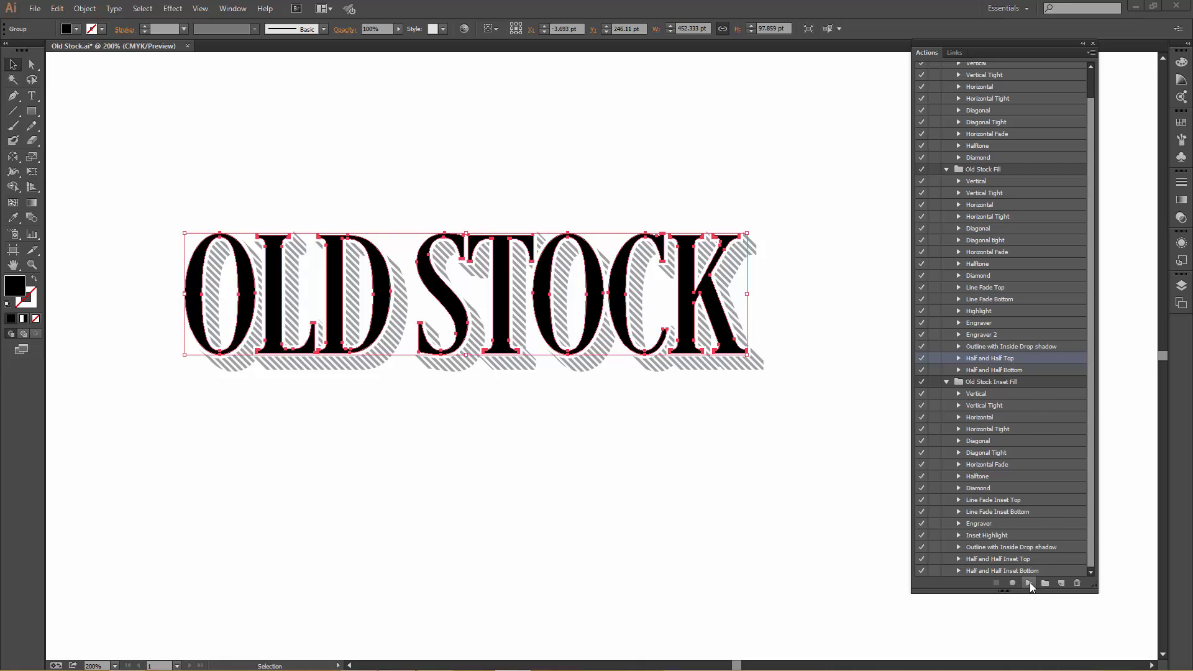
pyautogui.click(1028, 583)
pyautogui.click(622, 358)
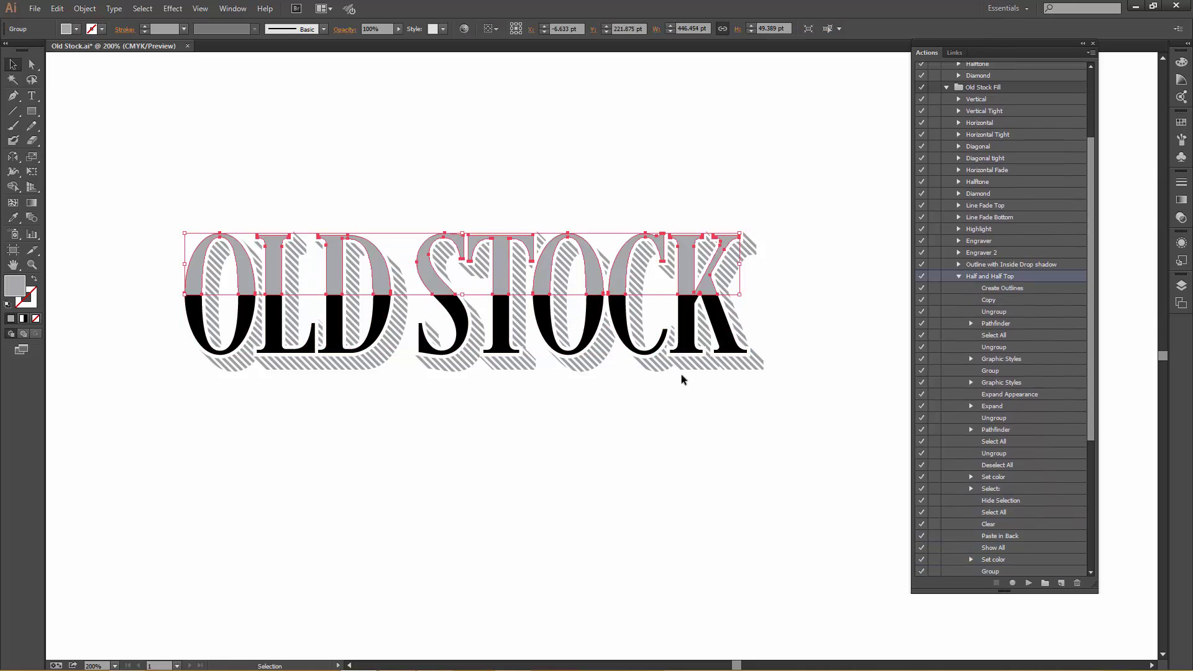
# Try pulling the black lettering away from its gray top half, and collapse the Half and Half Top action's steps
pyautogui.moveTo(563, 334); pyautogui.dragTo(629, 496)
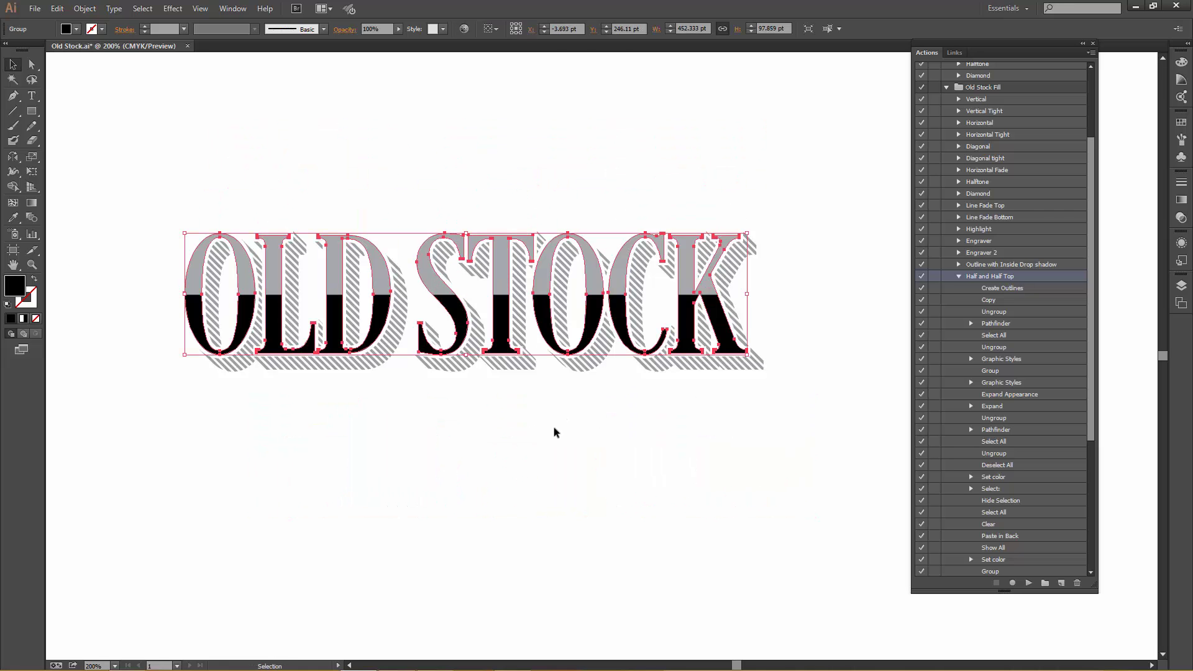
pyautogui.click(554, 427)
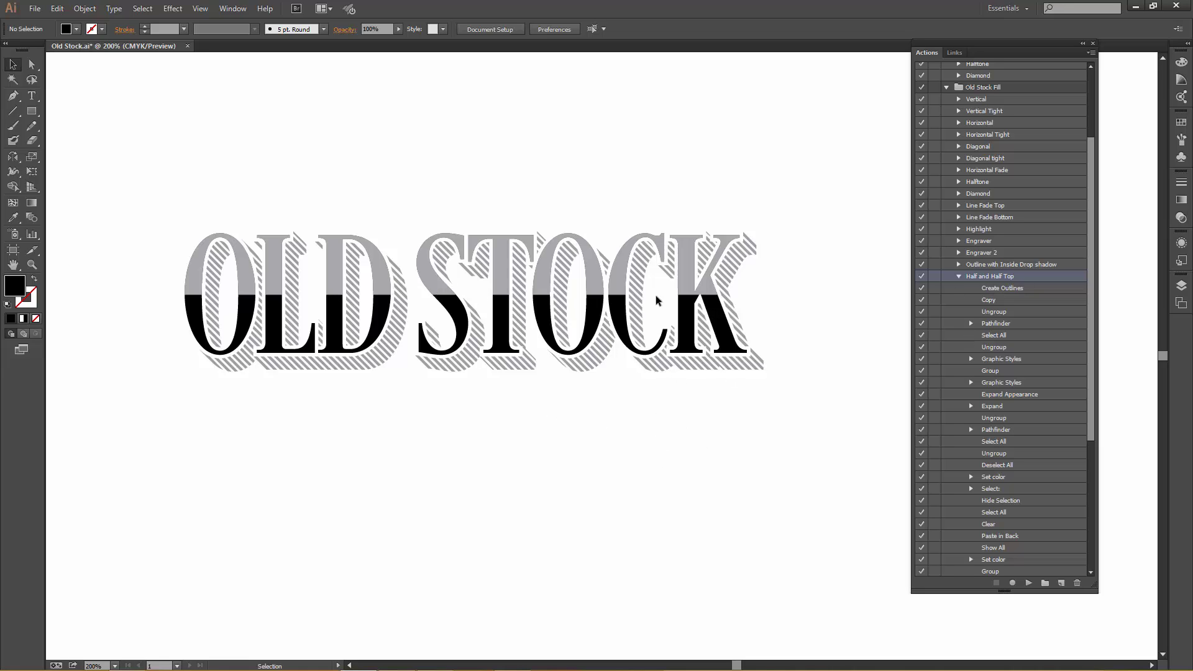
pyautogui.click(506, 283)
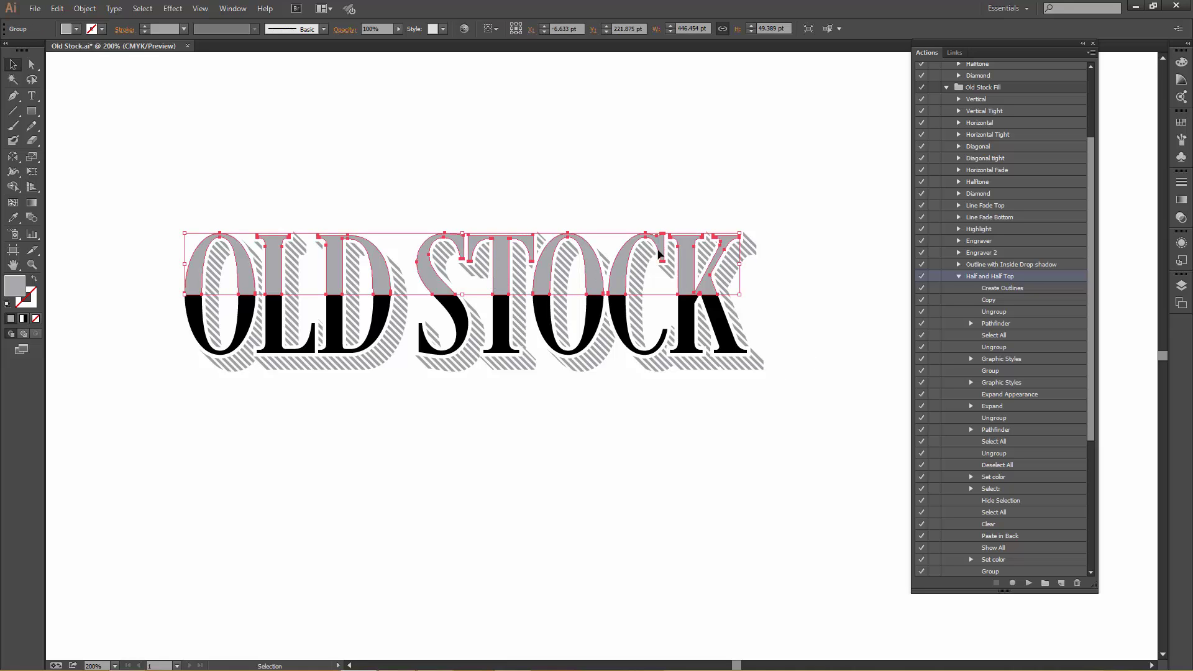
pyautogui.click(959, 276)
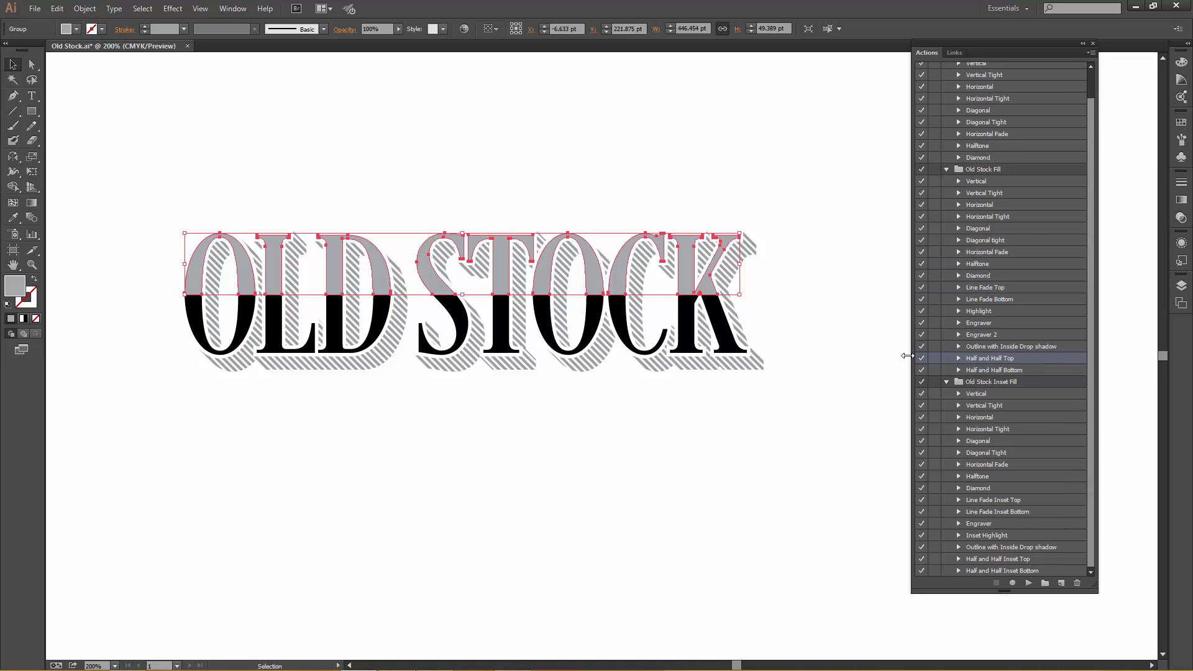
pyautogui.click(296, 147)
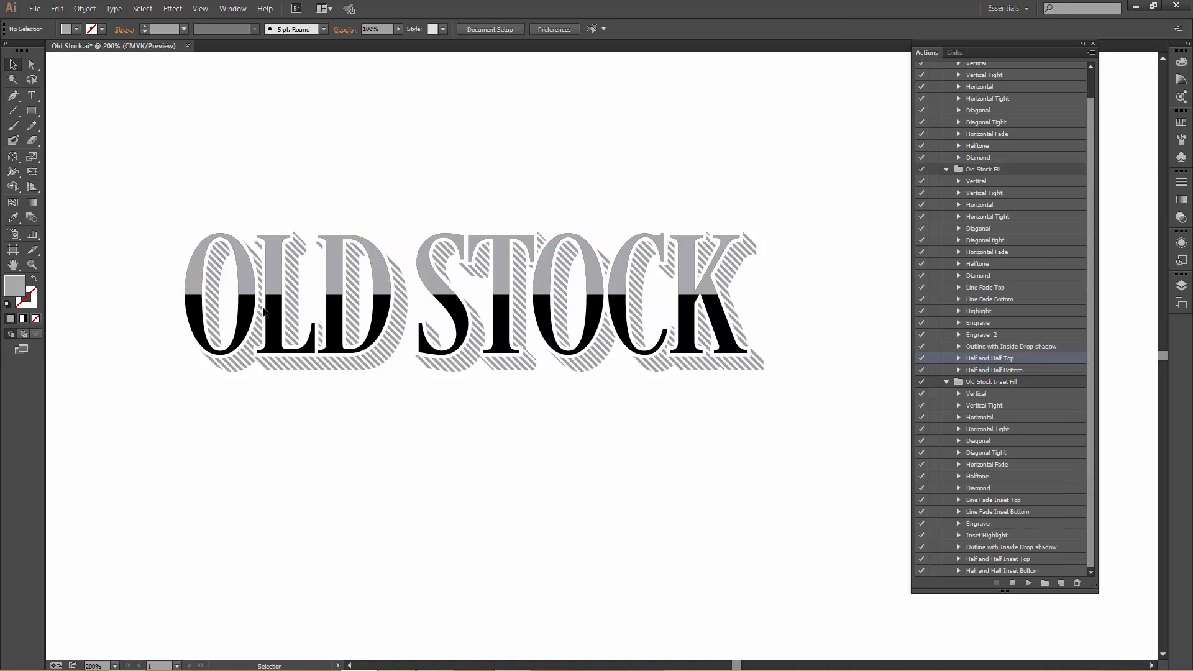
# Cut the gray top half, lock Layer 2, and paste the piece in front on a new layer above it
pyautogui.click(274, 271)
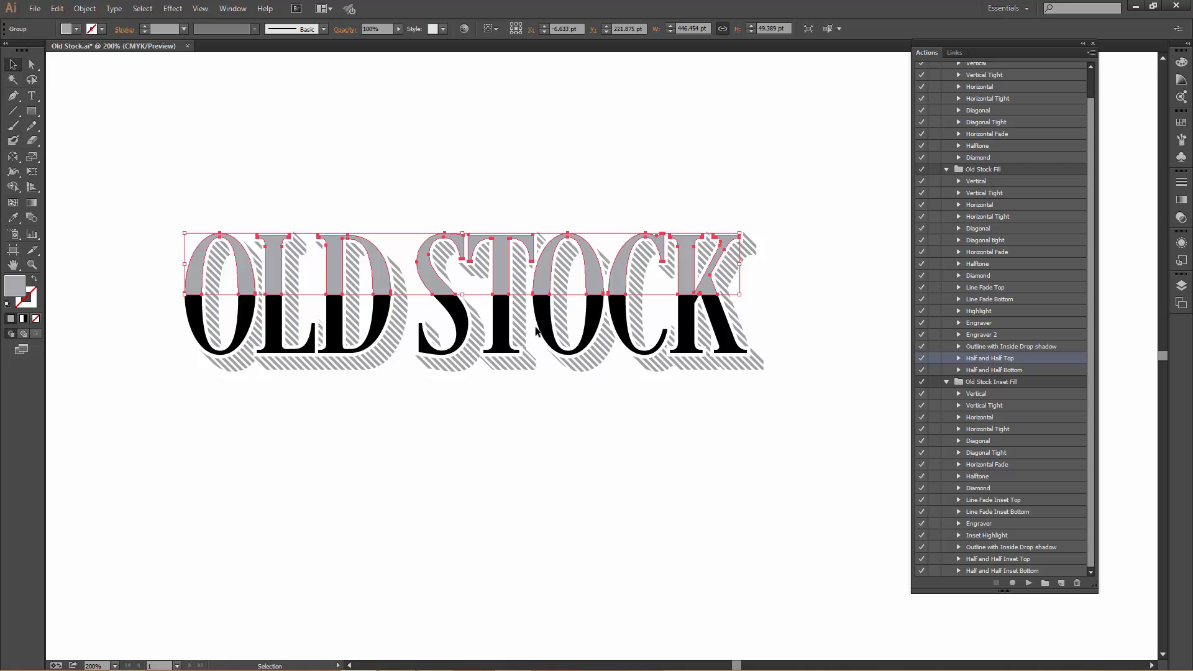
pyautogui.hotkey('ctrl', 'z')
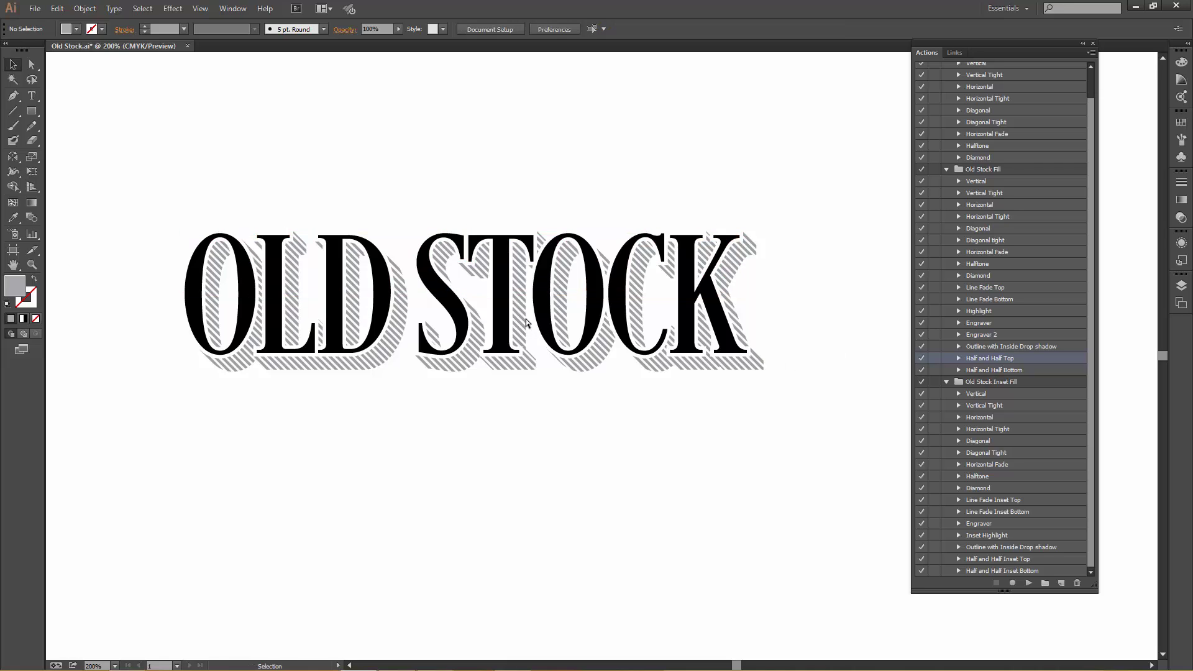
pyautogui.click(1181, 306)
pyautogui.click(1032, 278)
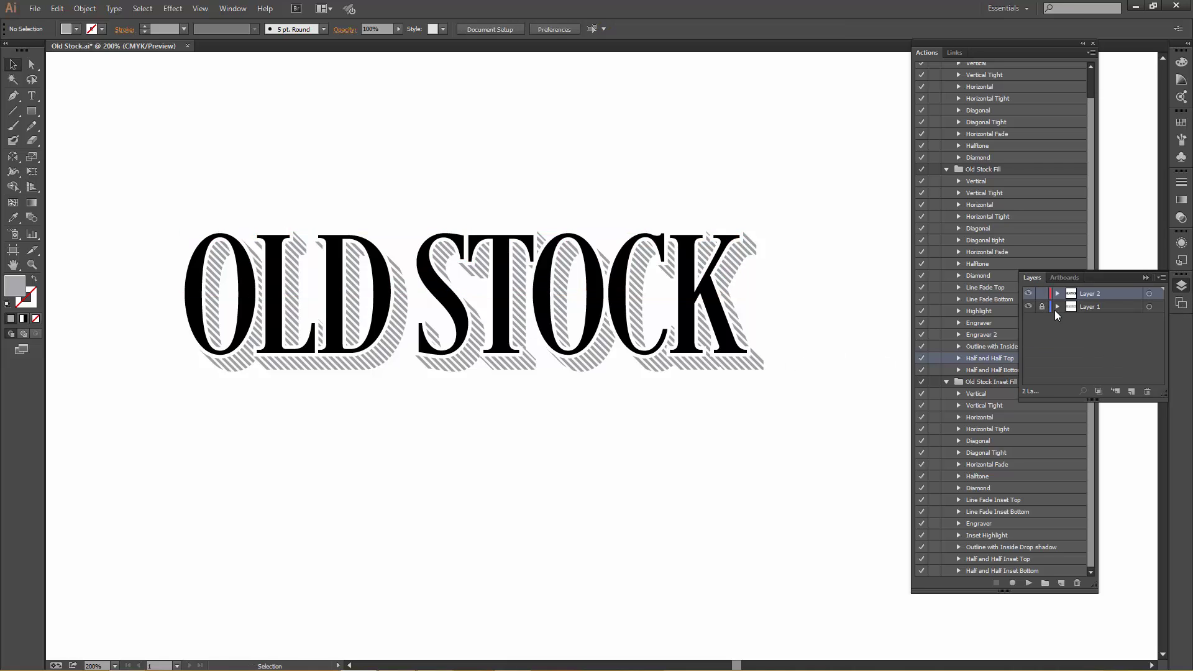
pyautogui.click(1042, 293)
pyautogui.click(1133, 396)
pyautogui.hotkey('ctrl', 'f')
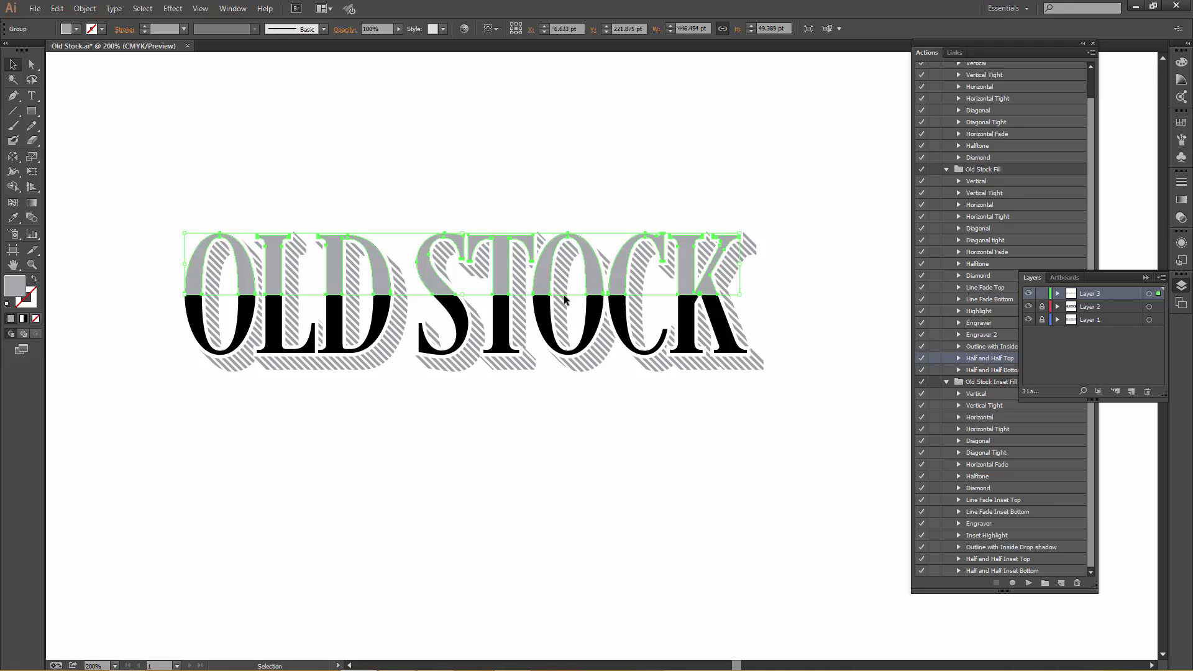
pyautogui.click(1146, 279)
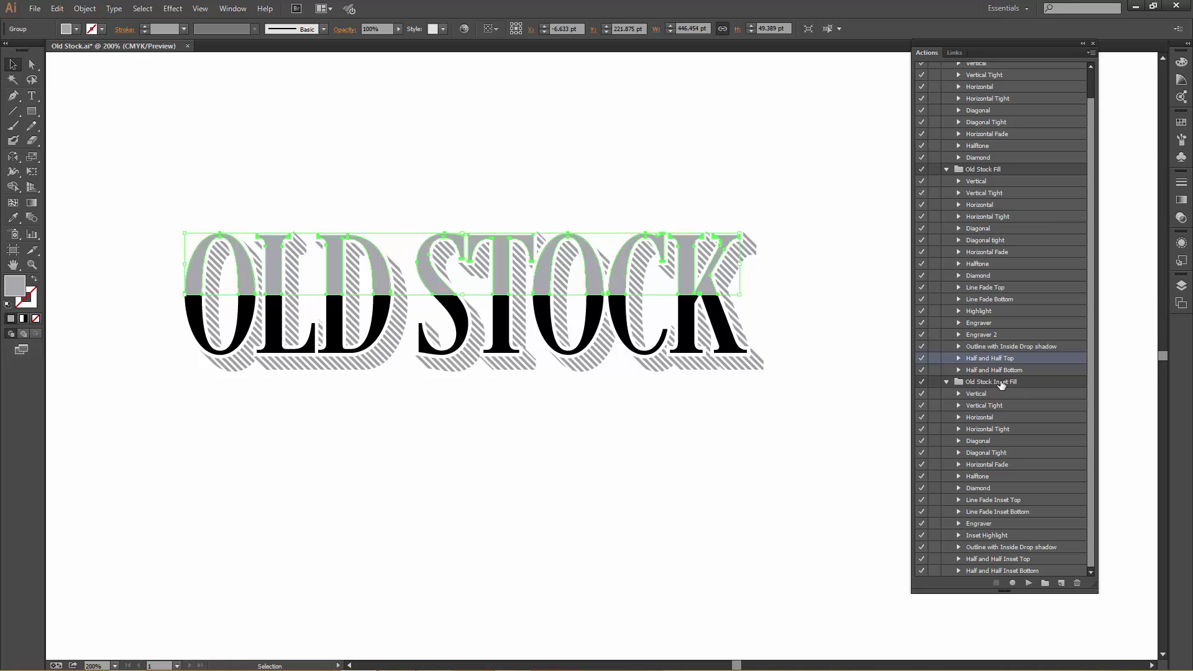
# Run the Inset Highlight action from Old Stock Inset Fill on the gray top half, continuing past the Create Outlines step
pyautogui.click(1033, 386)
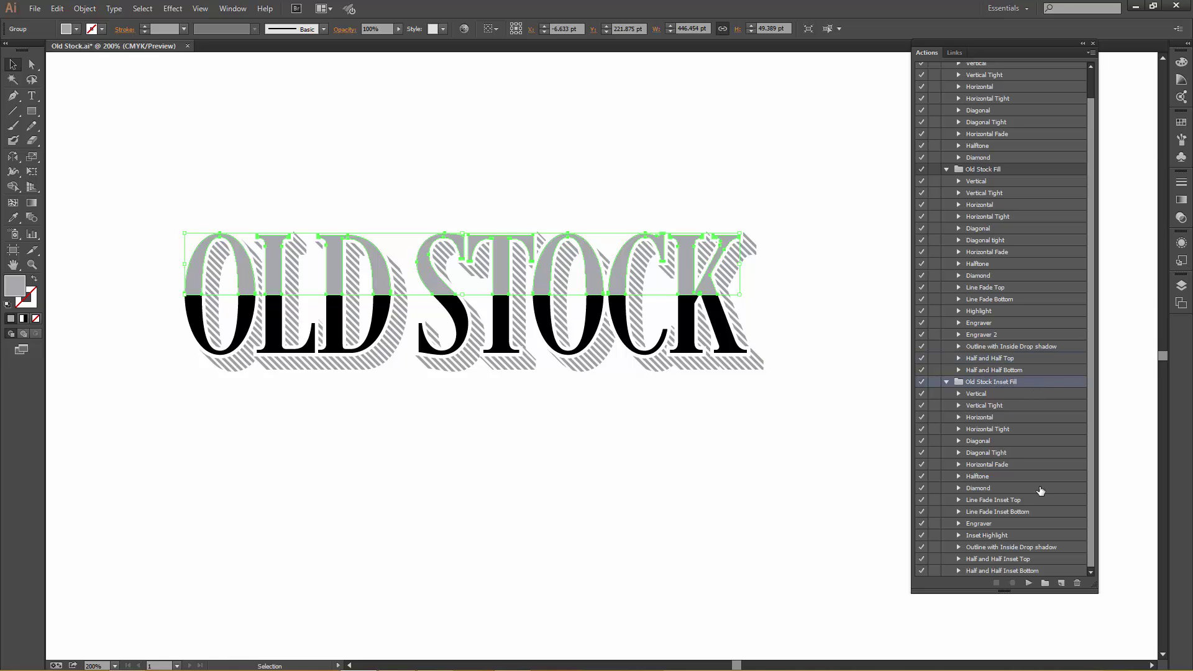
pyautogui.click(992, 535)
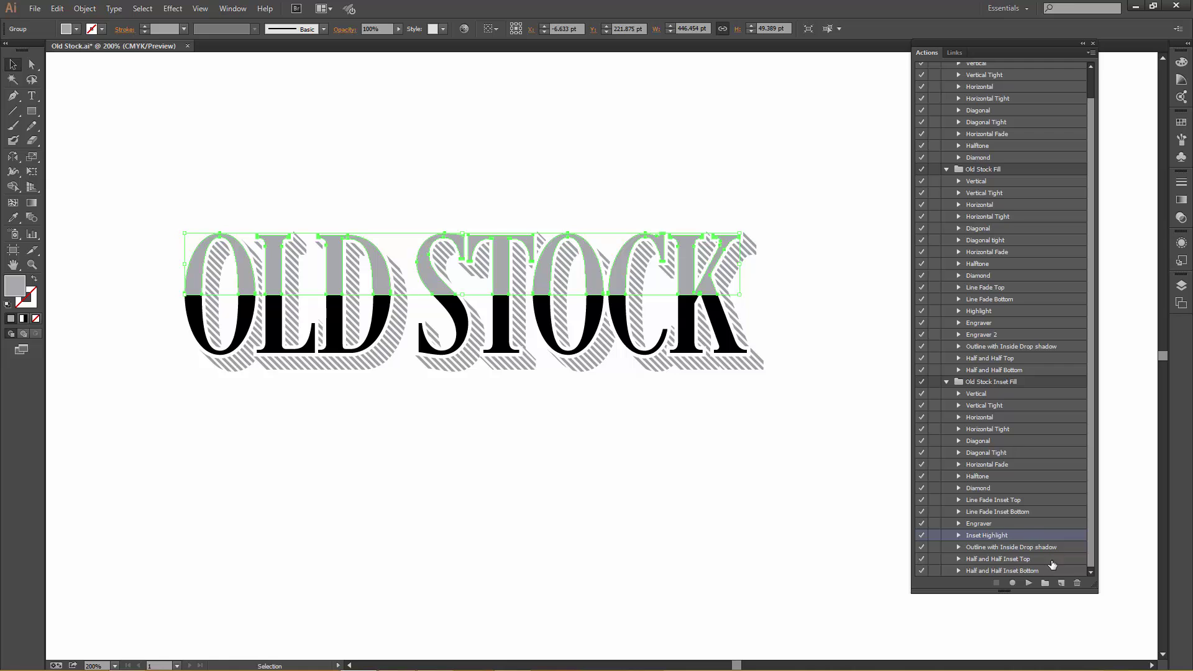
pyautogui.click(1029, 583)
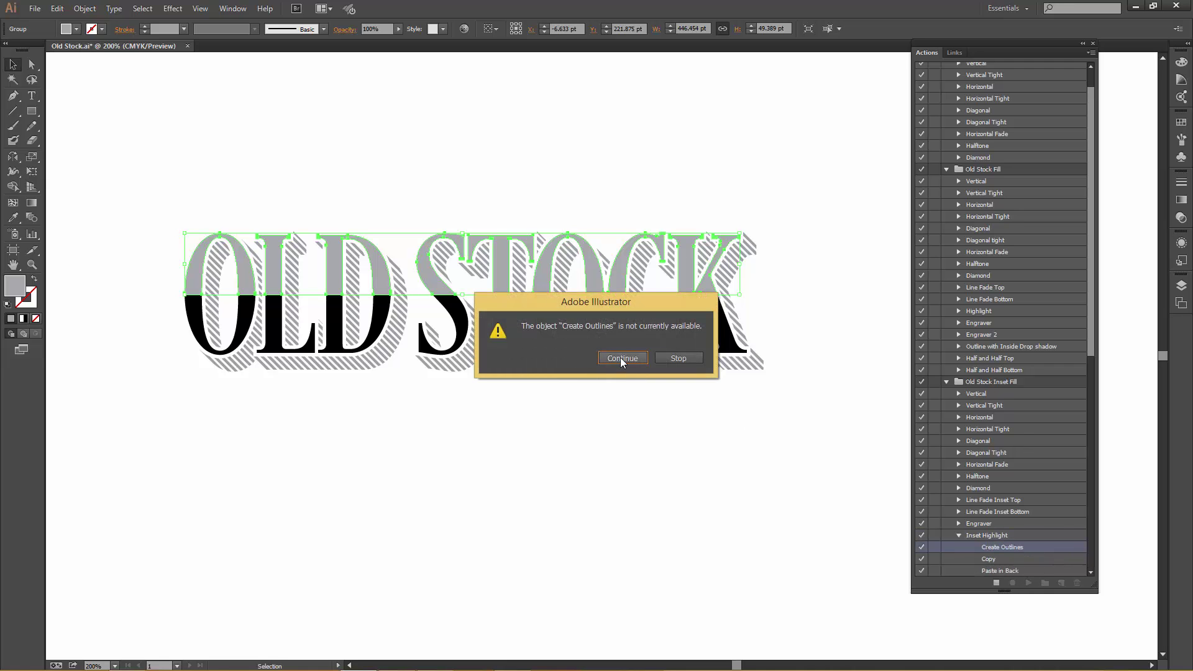
pyautogui.click(621, 358)
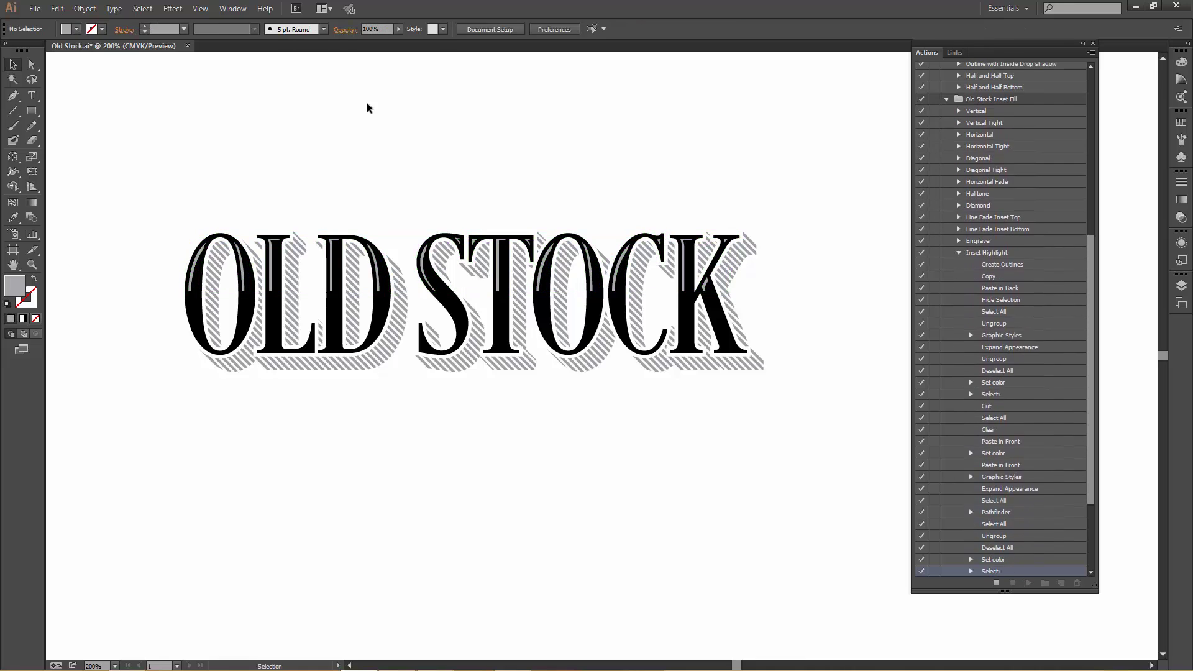
pyautogui.click(359, 185)
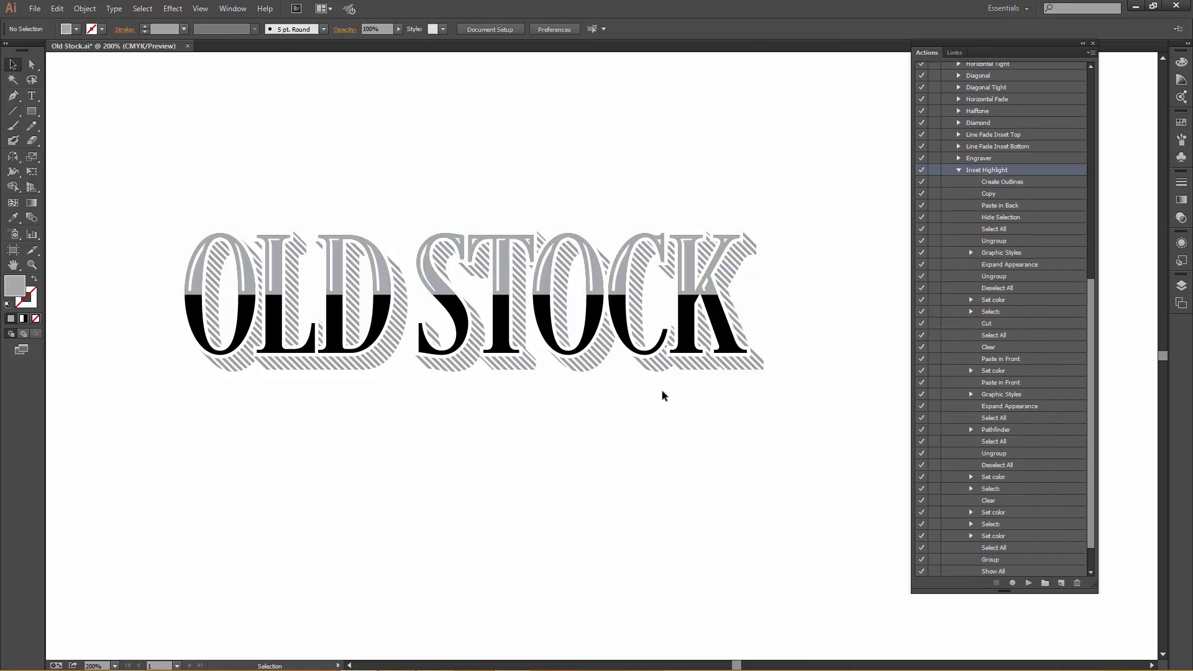
# Unlock Layer 2 and Layer 1, and fill the diagonal-striped drop shadow with the beige swatch
pyautogui.click(1181, 305)
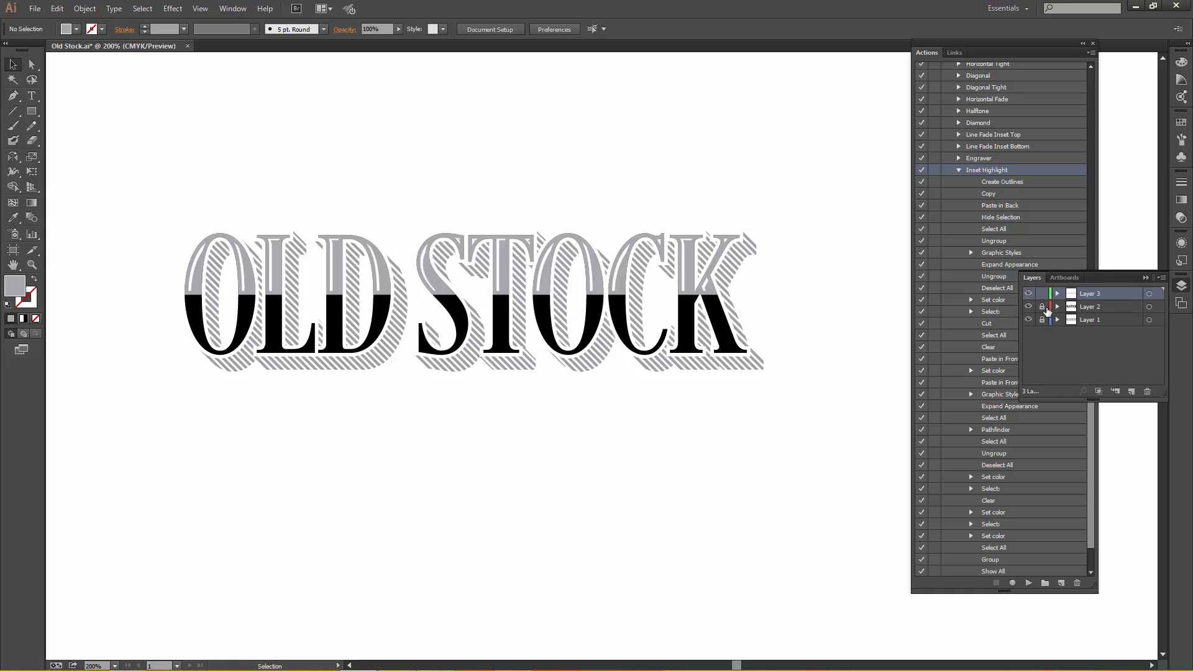
pyautogui.moveTo(1043, 307); pyautogui.dragTo(1043, 336)
pyautogui.click(1181, 122)
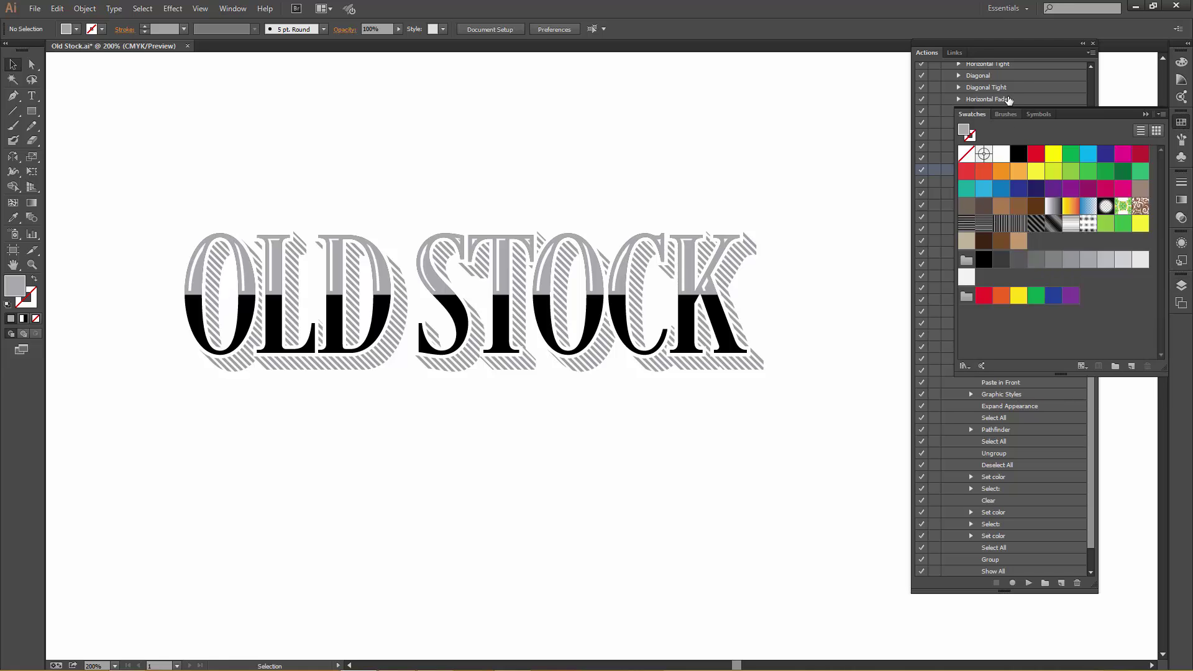
pyautogui.click(315, 367)
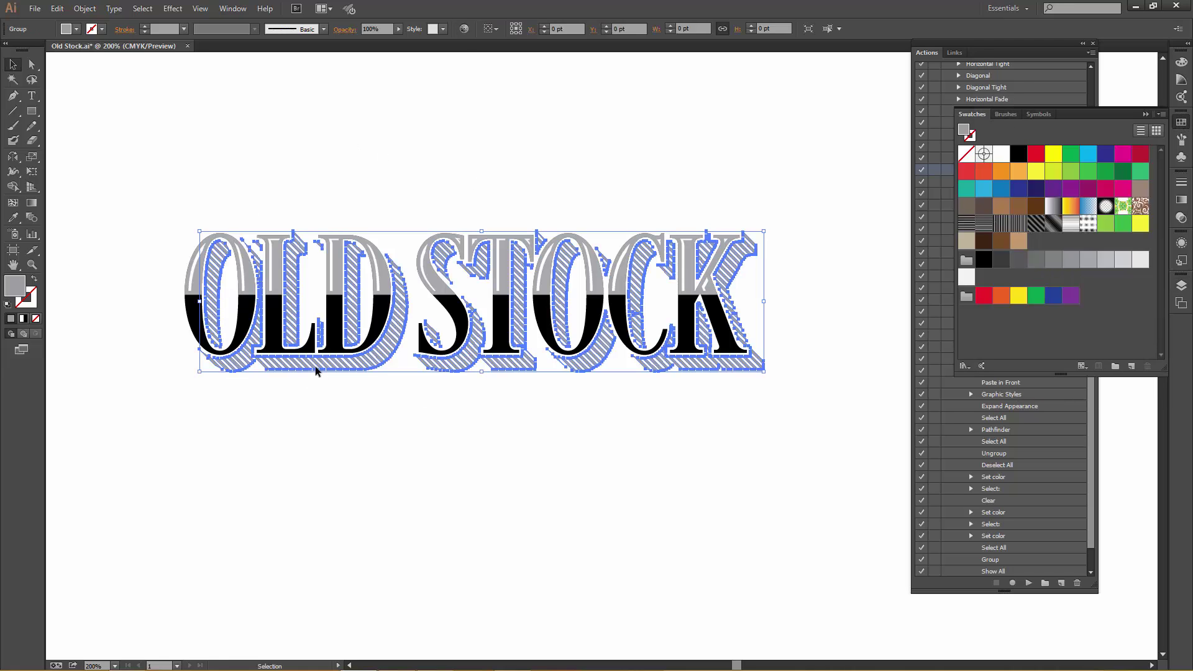
pyautogui.click(966, 244)
pyautogui.click(360, 194)
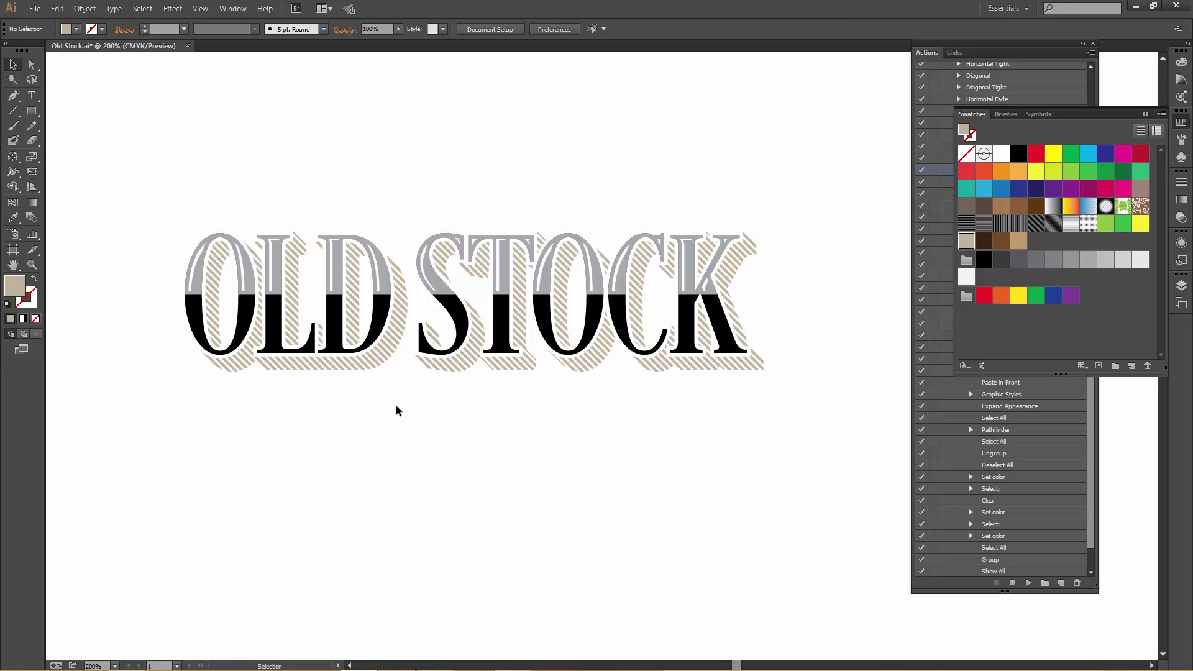
# Fill the black OLD STOCK lettering with the dark brown swatch
pyautogui.click(381, 328)
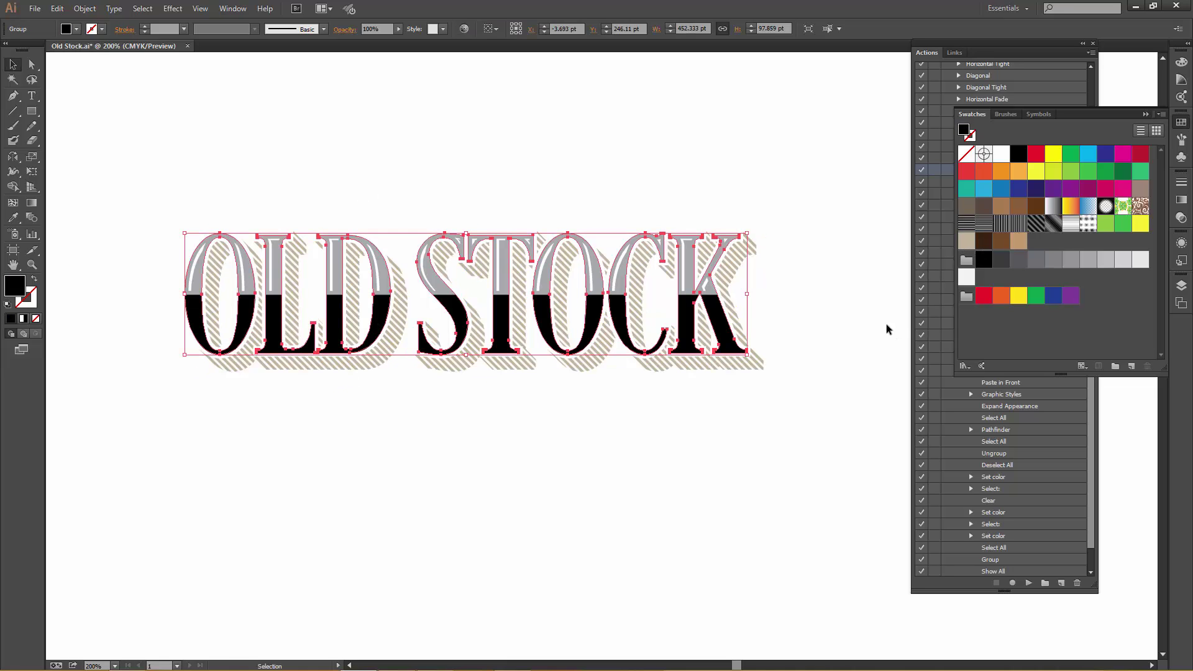
pyautogui.click(984, 241)
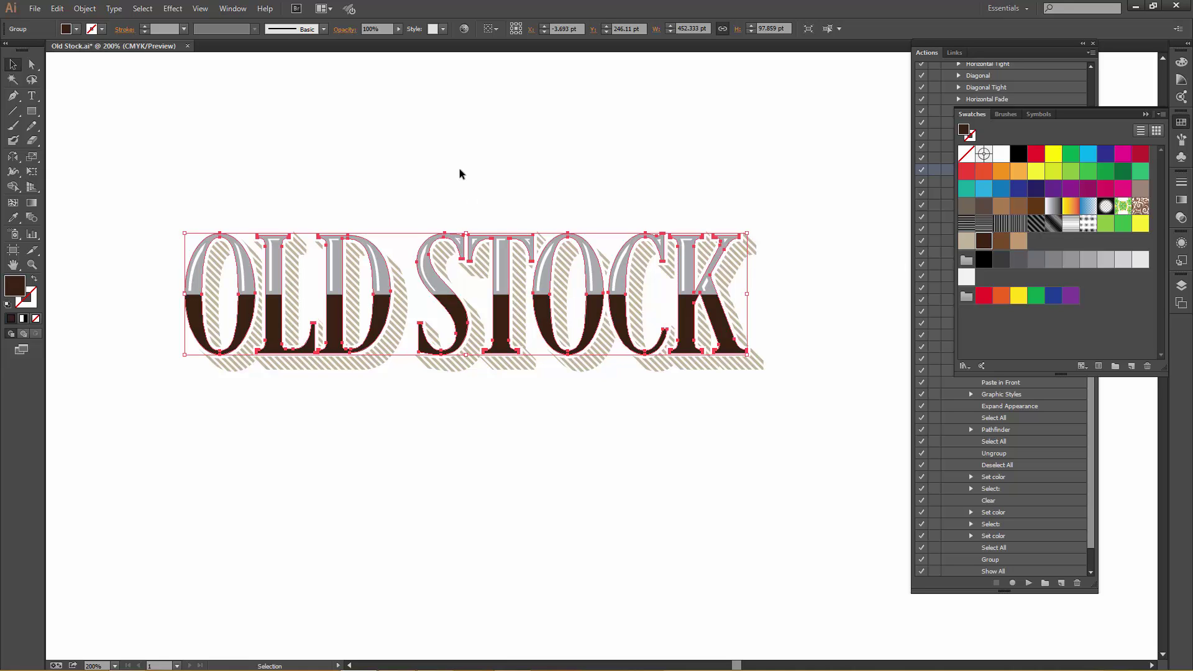
pyautogui.click(460, 173)
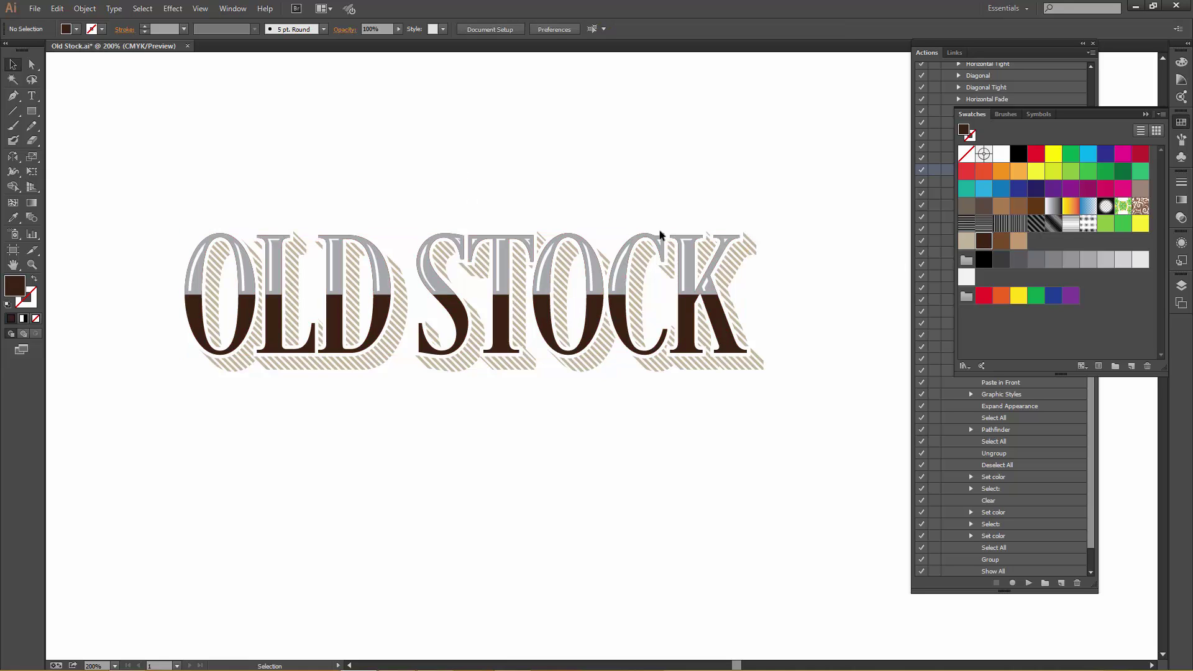
# Fill the gray top half of the lettering with the medium brown swatch C=40 M=65 Y=90 K=35
pyautogui.click(508, 276)
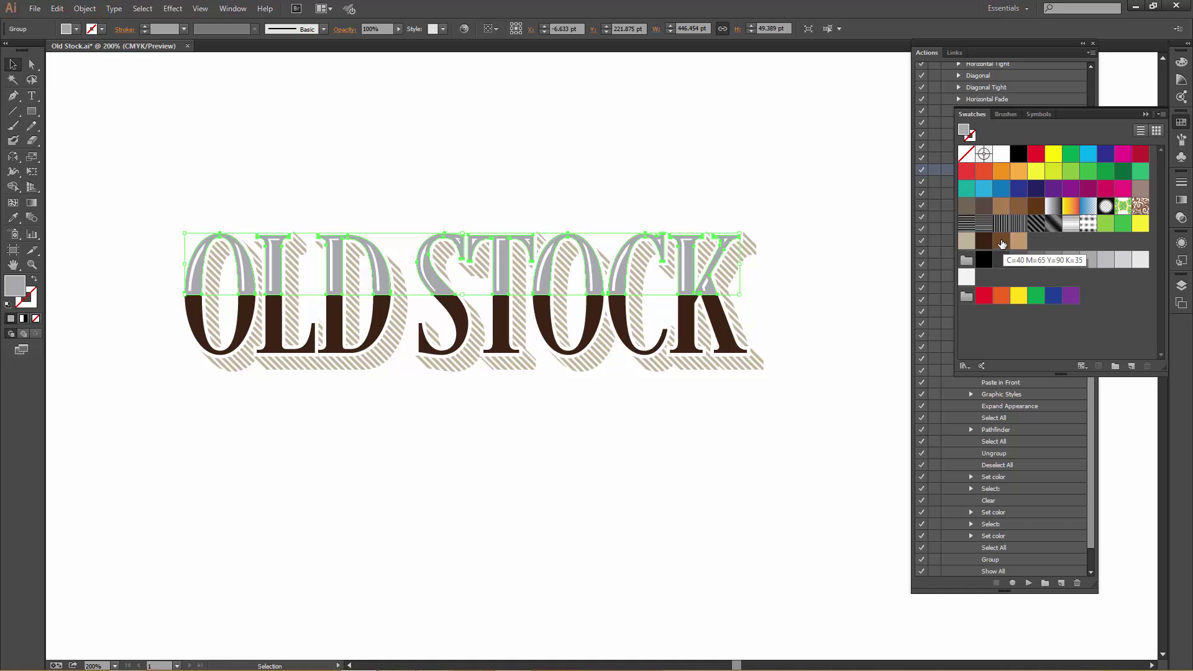
pyautogui.click(1002, 243)
pyautogui.click(488, 217)
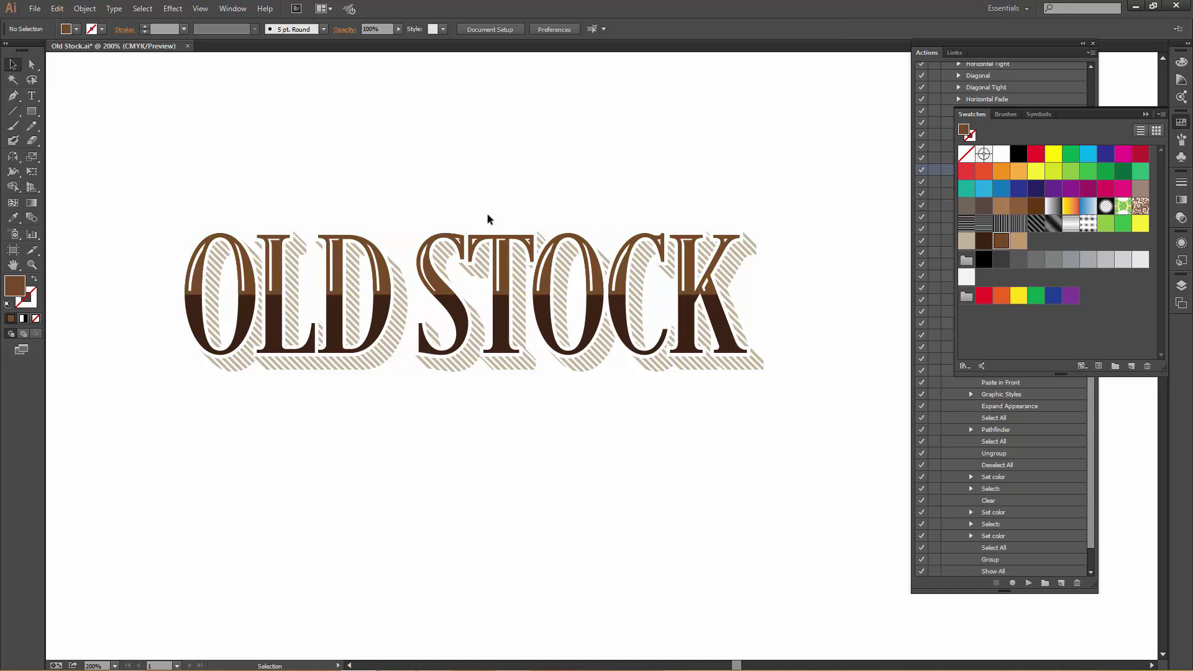
# Fill the white inset highlight lines with the light tan swatch and deselect the artwork
pyautogui.click(545, 267)
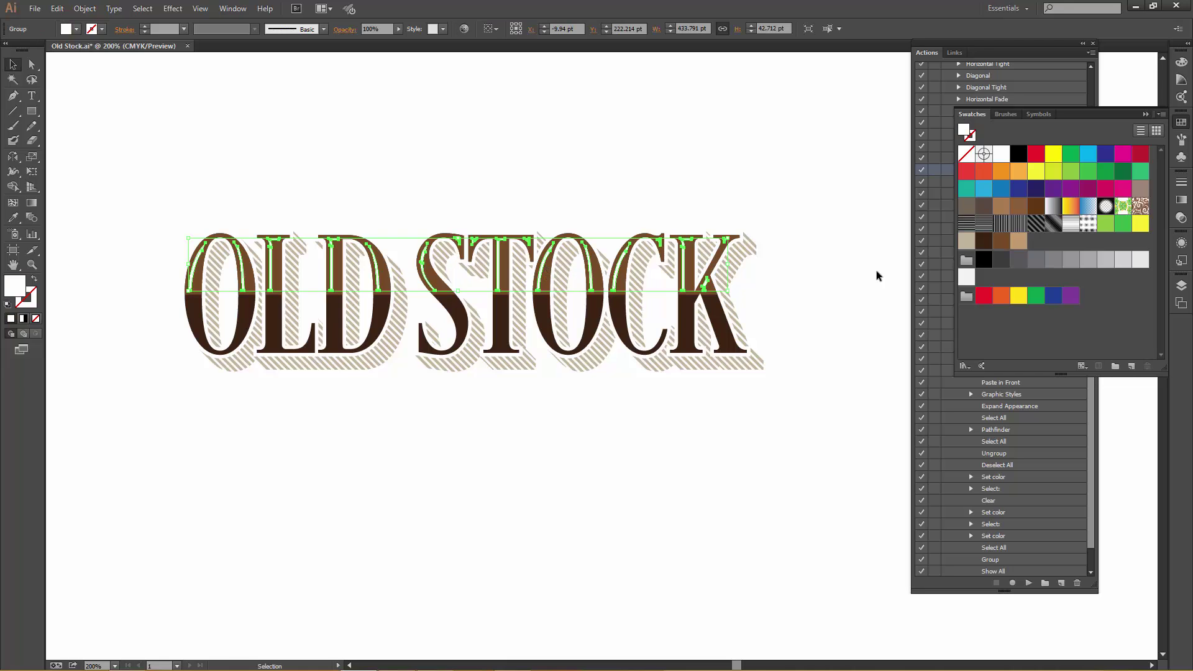
pyautogui.click(1019, 241)
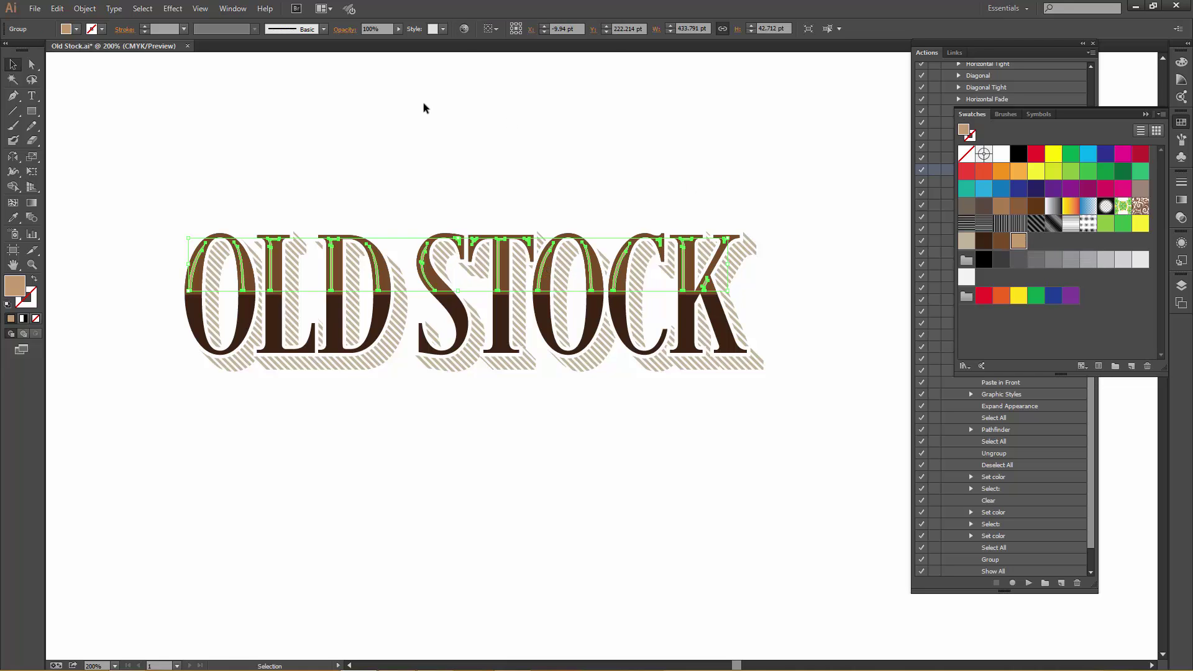
pyautogui.click(421, 106)
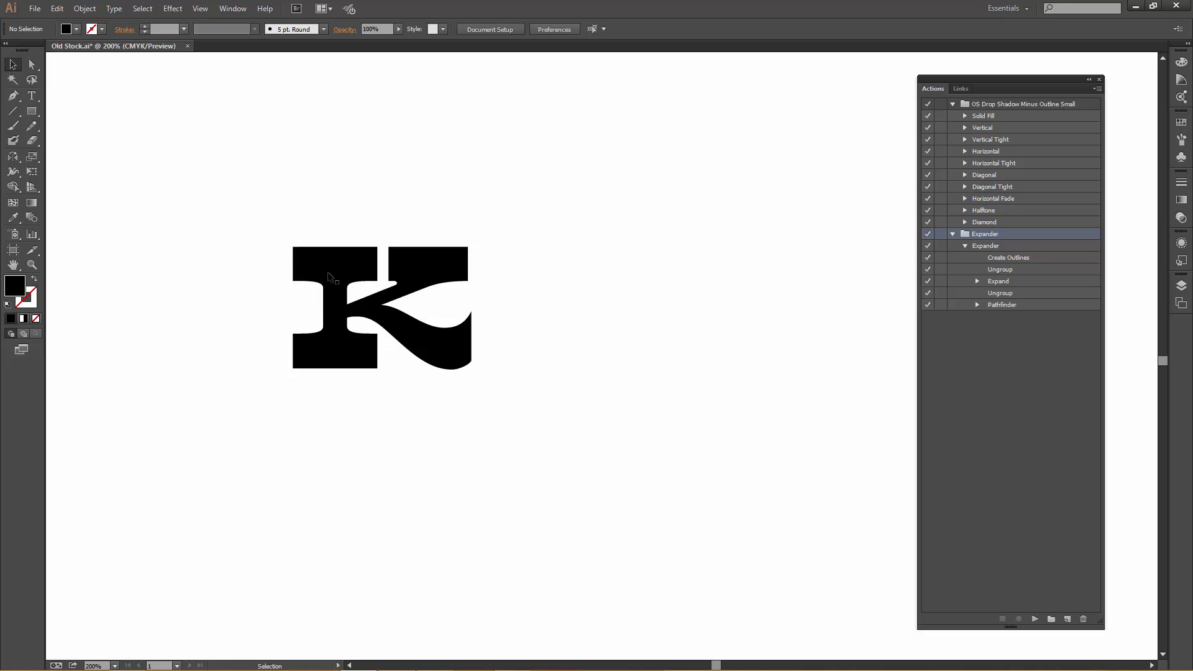
# Run the Solid Fill action from OS Drop Shadow Minus Outline Small on the letter K, continuing past unavailable steps, and collapse it
pyautogui.moveTo(270, 221); pyautogui.dragTo(514, 419)
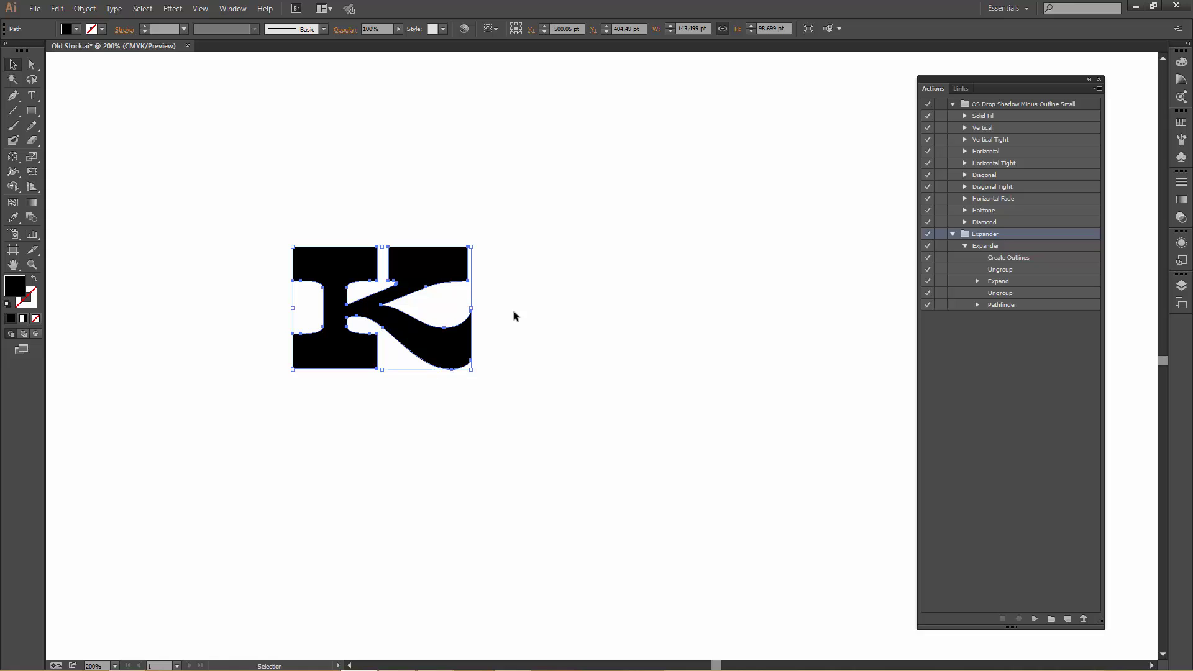
pyautogui.click(1003, 117)
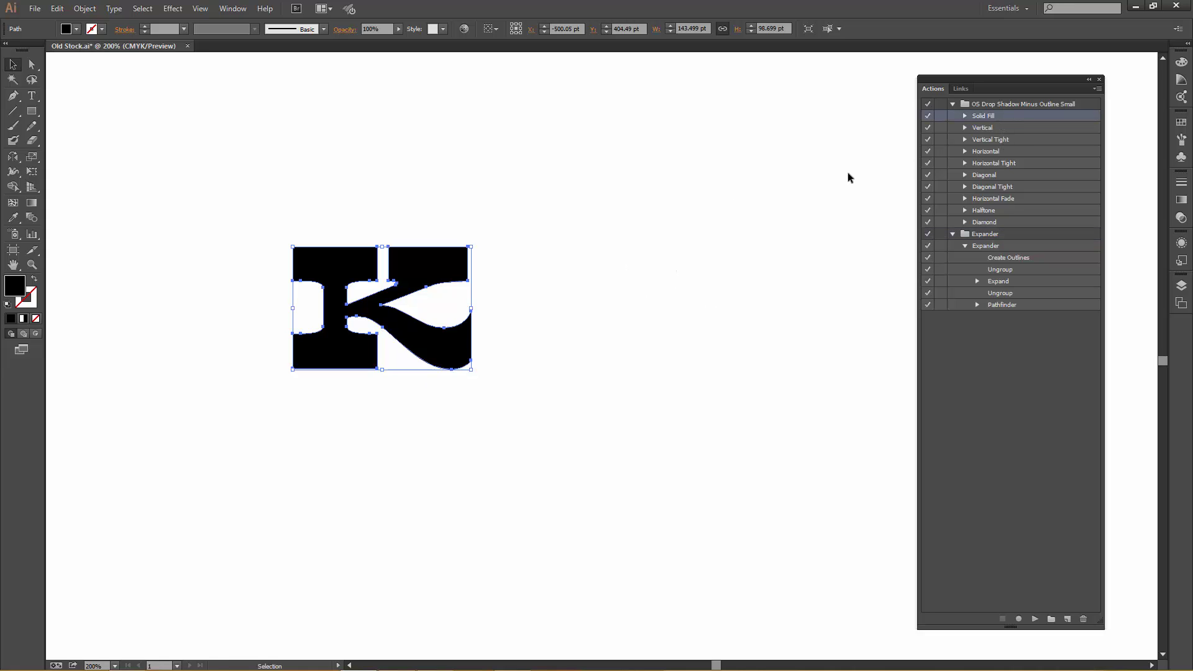
pyautogui.click(1036, 619)
pyautogui.click(621, 358)
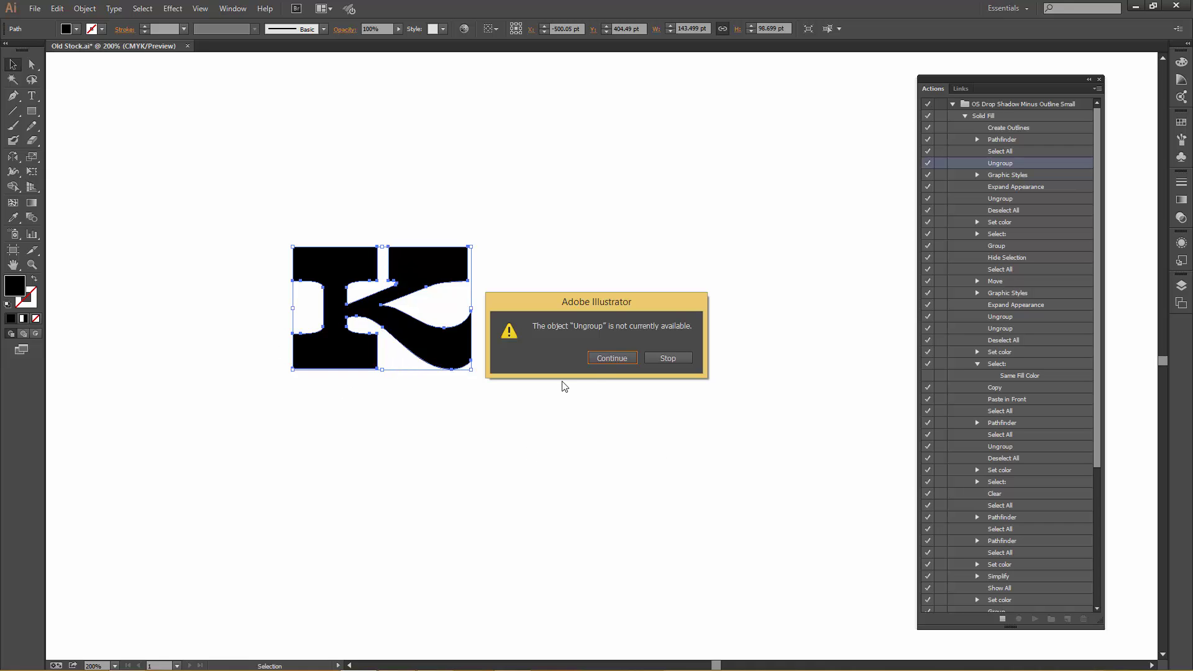
pyautogui.click(603, 358)
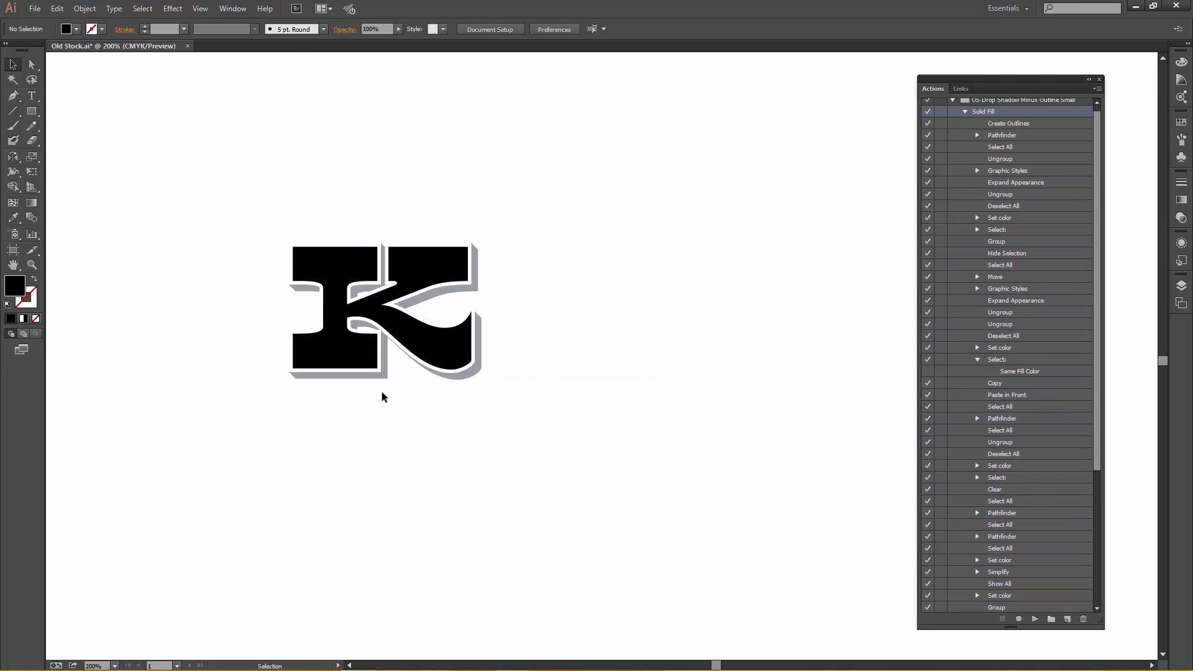
pyautogui.click(965, 112)
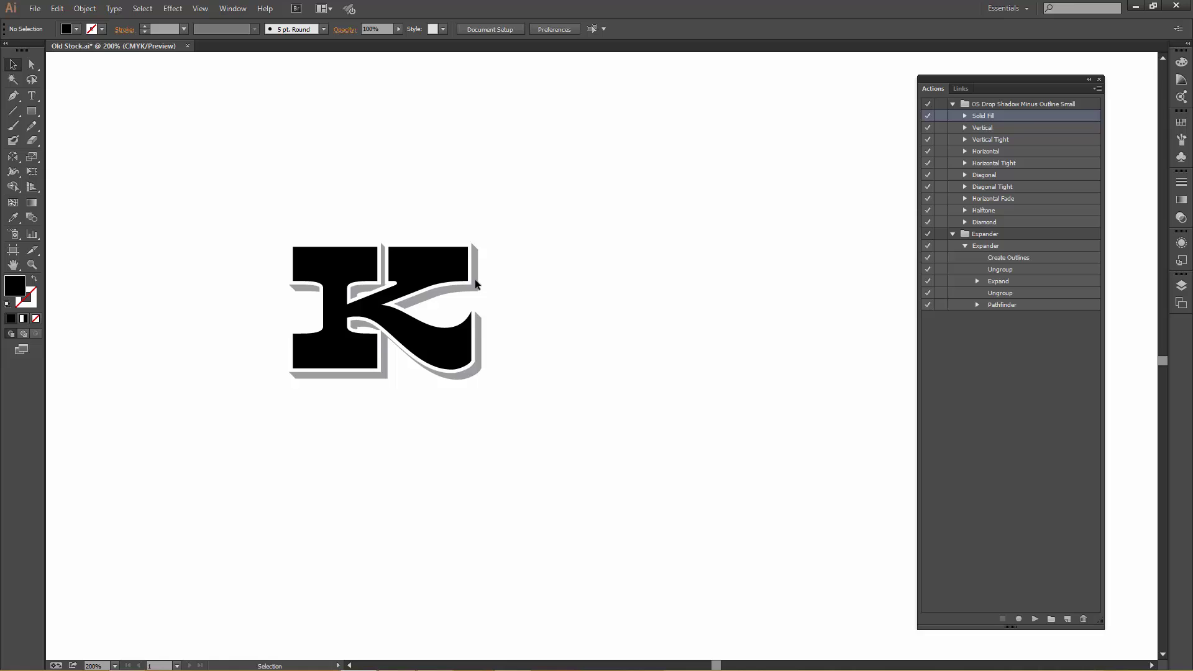
# Fill the gray drop shadow of the letter K with the first horizontal-line pattern swatch and deselect it
pyautogui.click(475, 279)
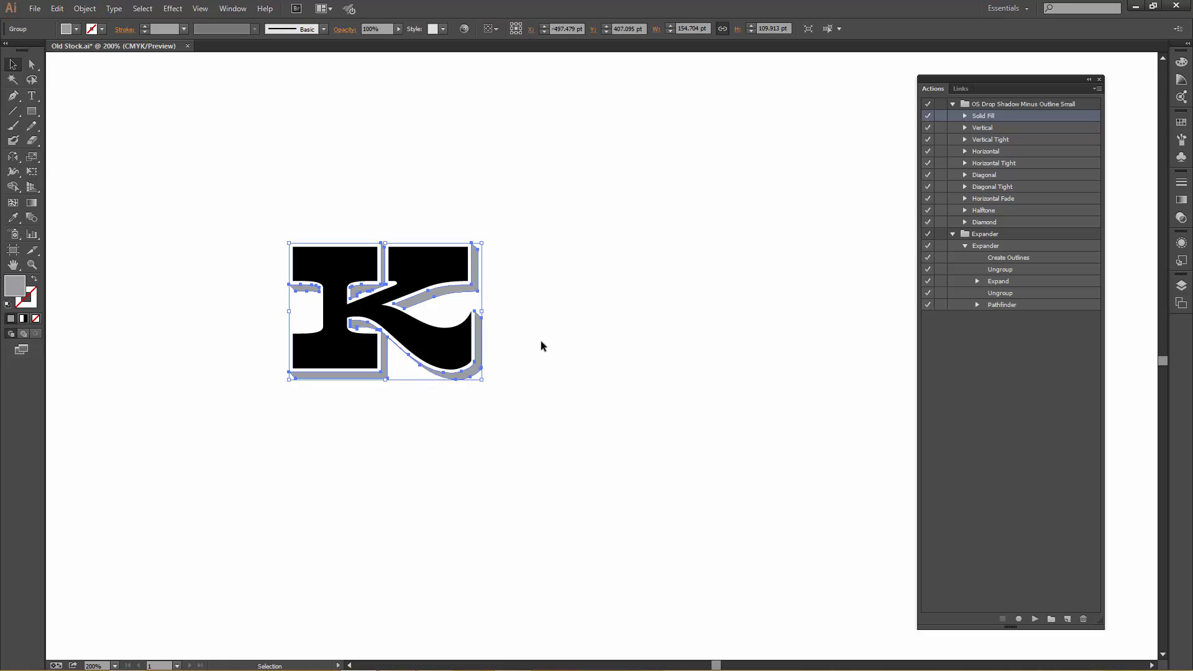
pyautogui.click(1182, 122)
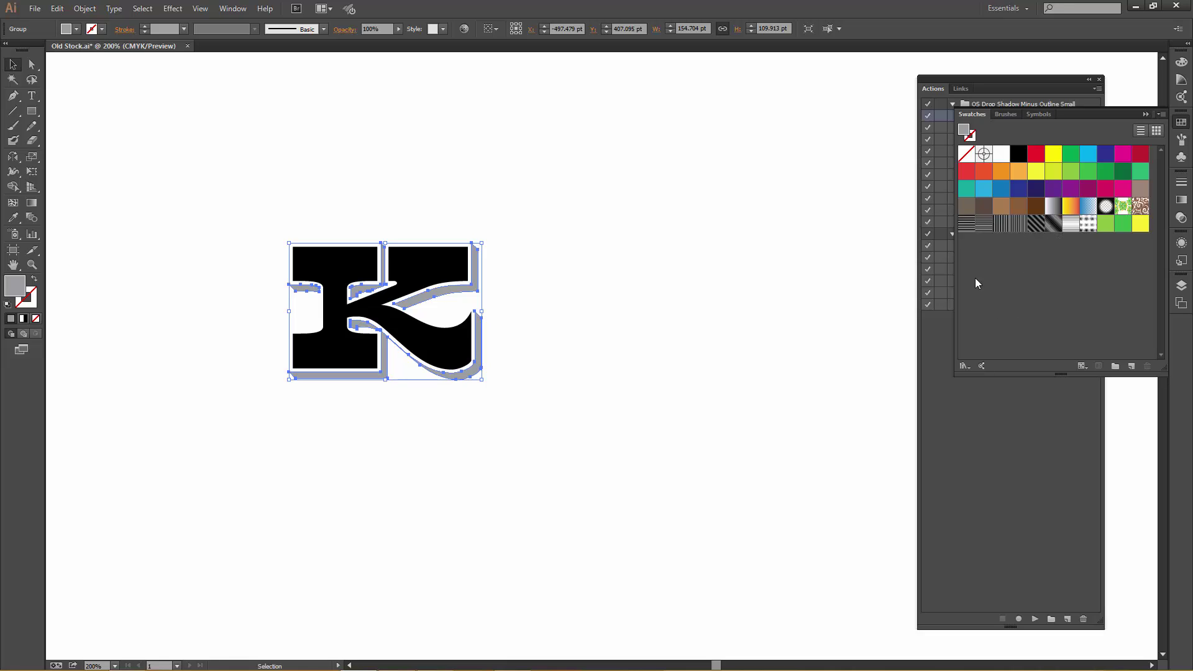
pyautogui.click(967, 223)
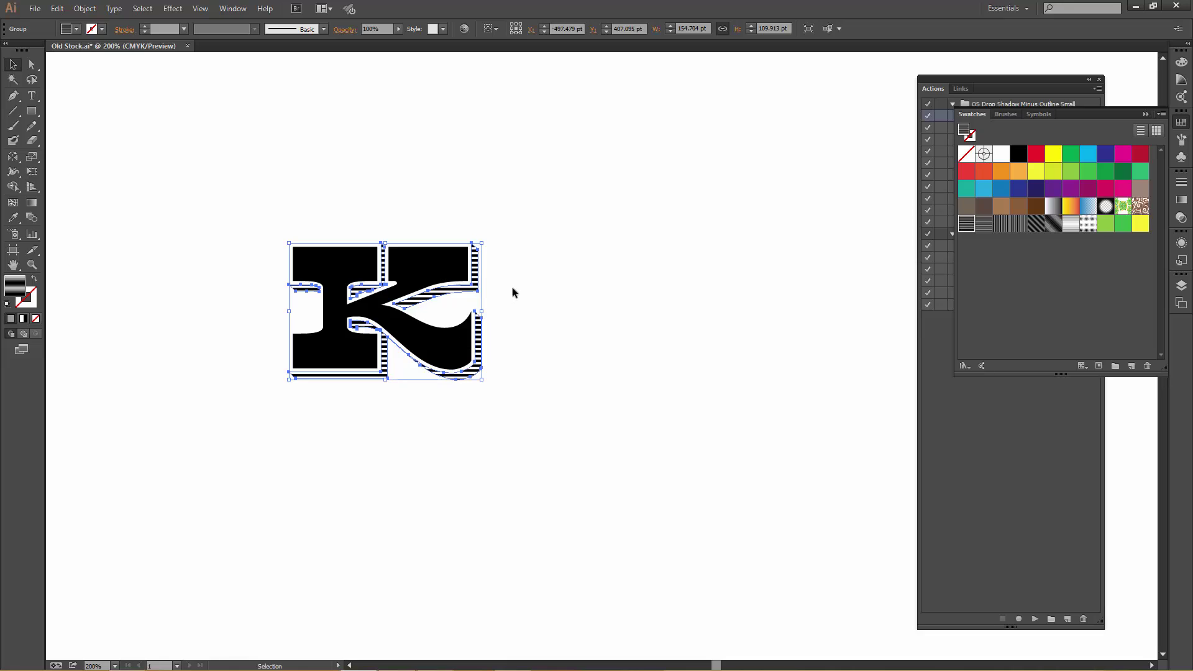
pyautogui.click(557, 310)
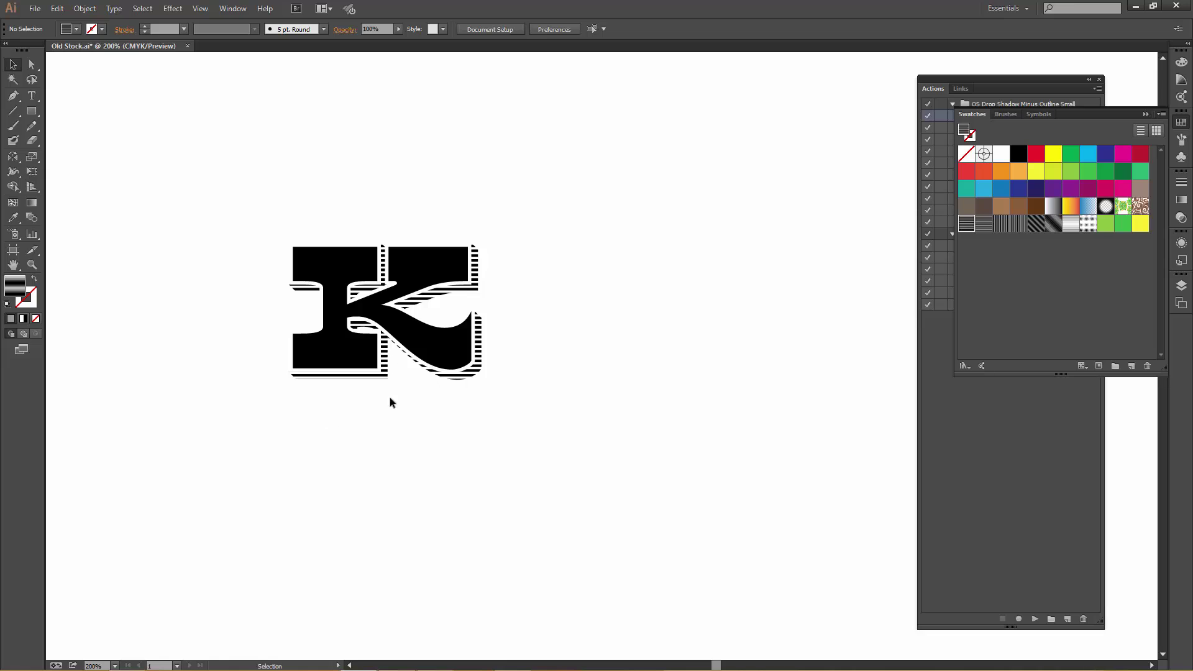
# Enlarge the whole letter K with its striped shadow proportionally to about 525 pt wide and deselect it
pyautogui.moveTo(250, 419); pyautogui.dragTo(531, 240)
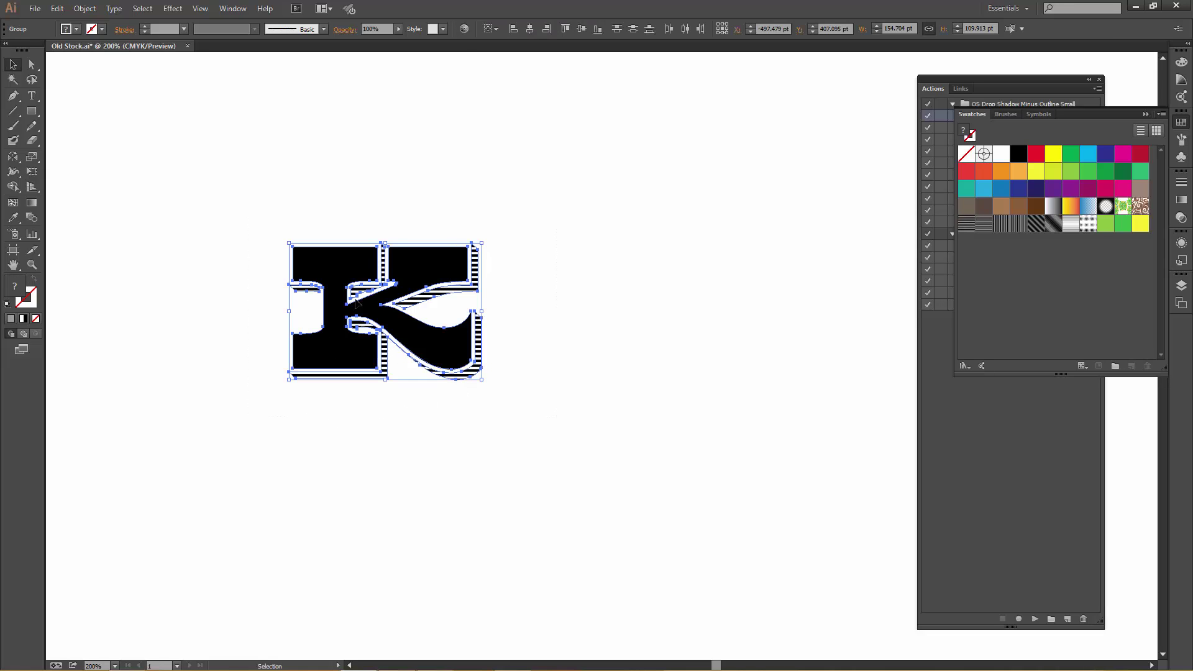
pyautogui.scroll(-2, 394, 310)
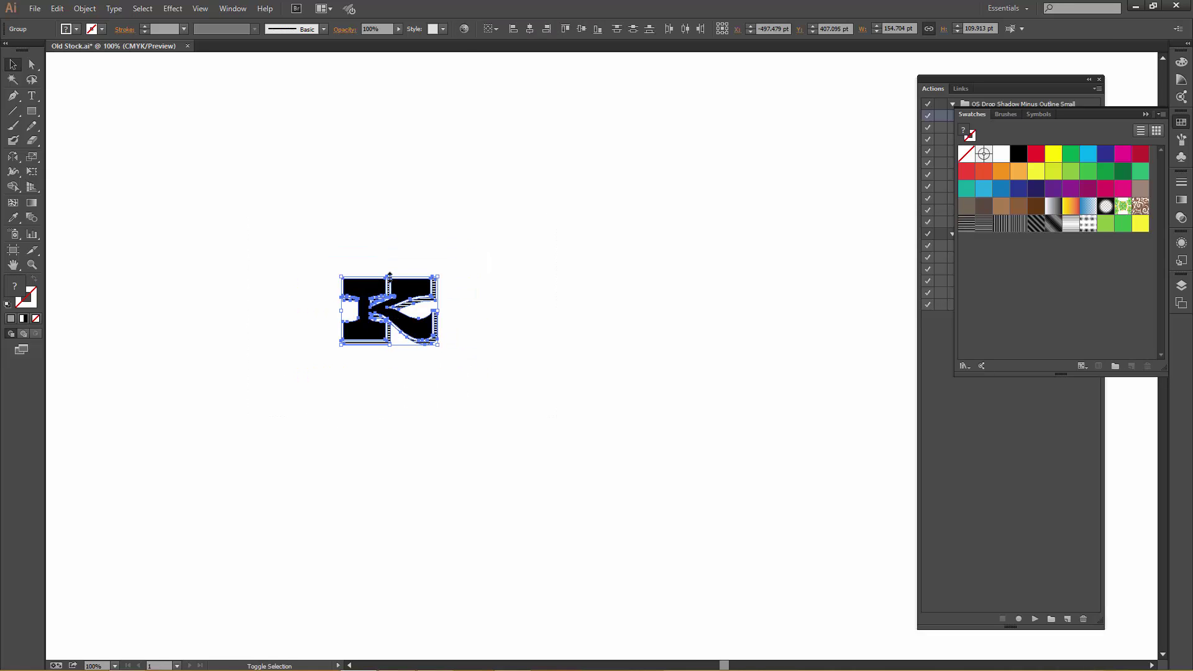
pyautogui.moveTo(390, 274); pyautogui.dragTo(392, 114)
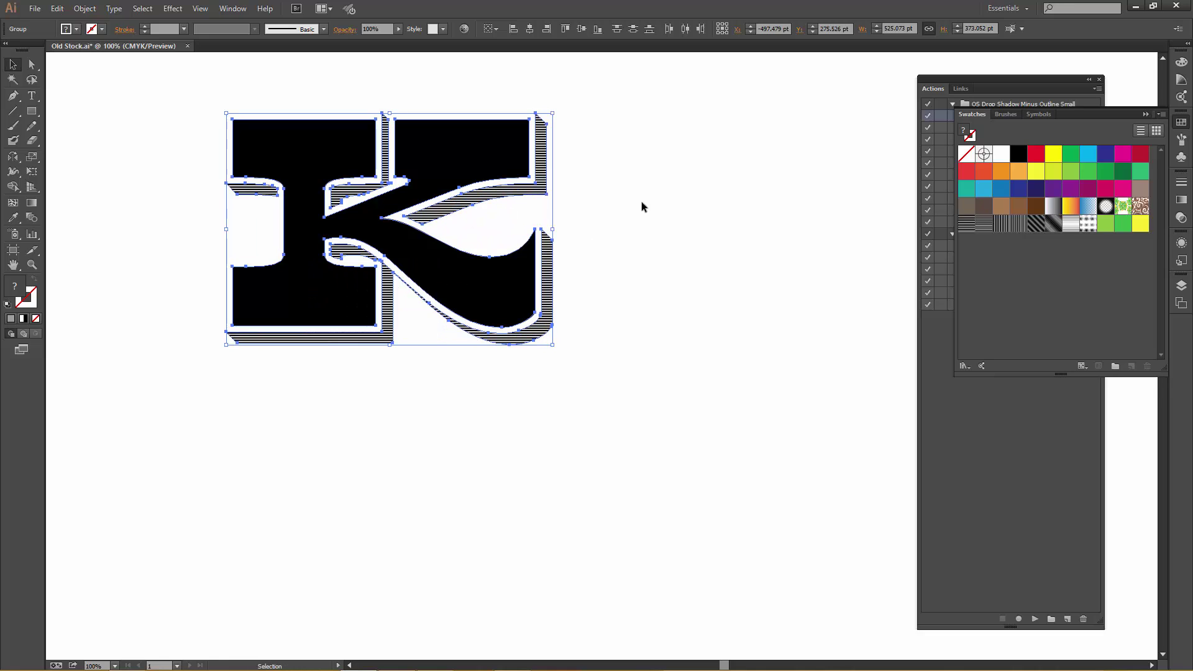
pyautogui.click(641, 202)
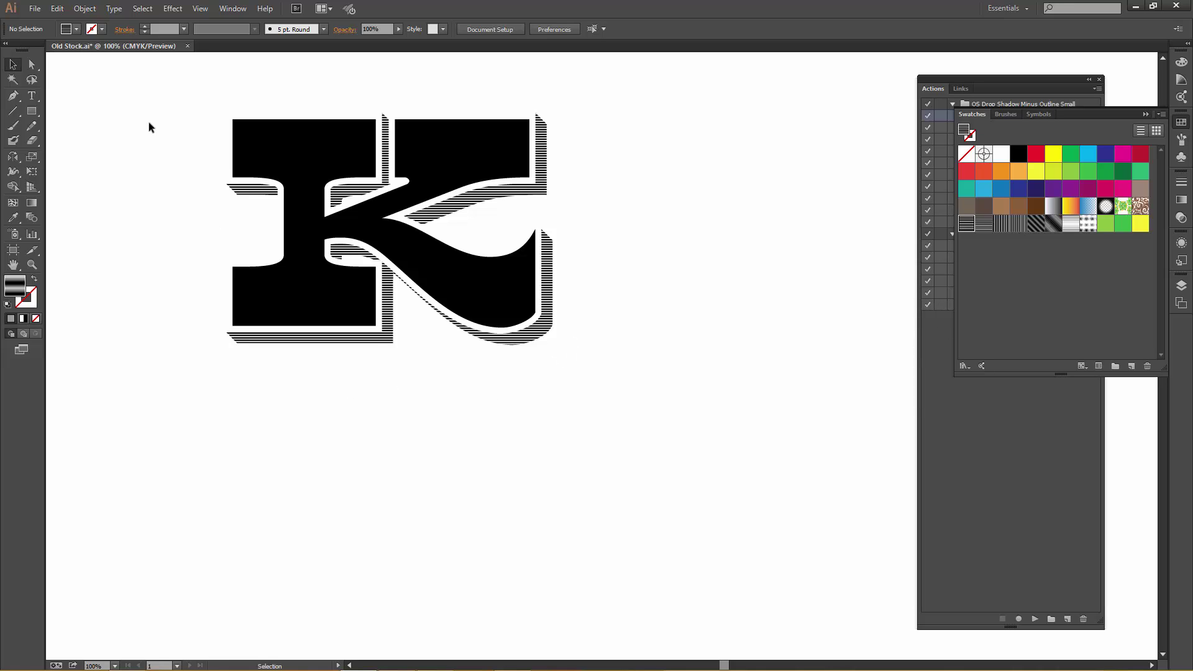
# Scale the K and its striped shadow down in two stages, to about 366 pt and 336 pt wide
pyautogui.moveTo(150, 82); pyautogui.dragTo(716, 403)
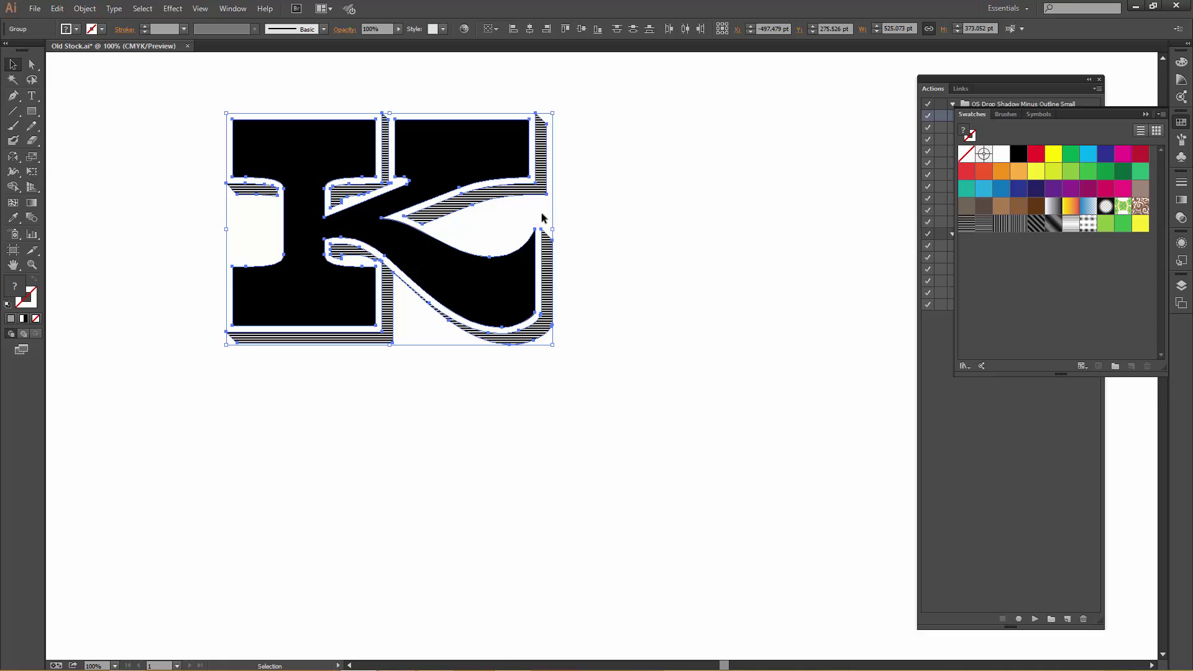
pyautogui.moveTo(389, 114); pyautogui.dragTo(385, 184)
pyautogui.click(506, 275)
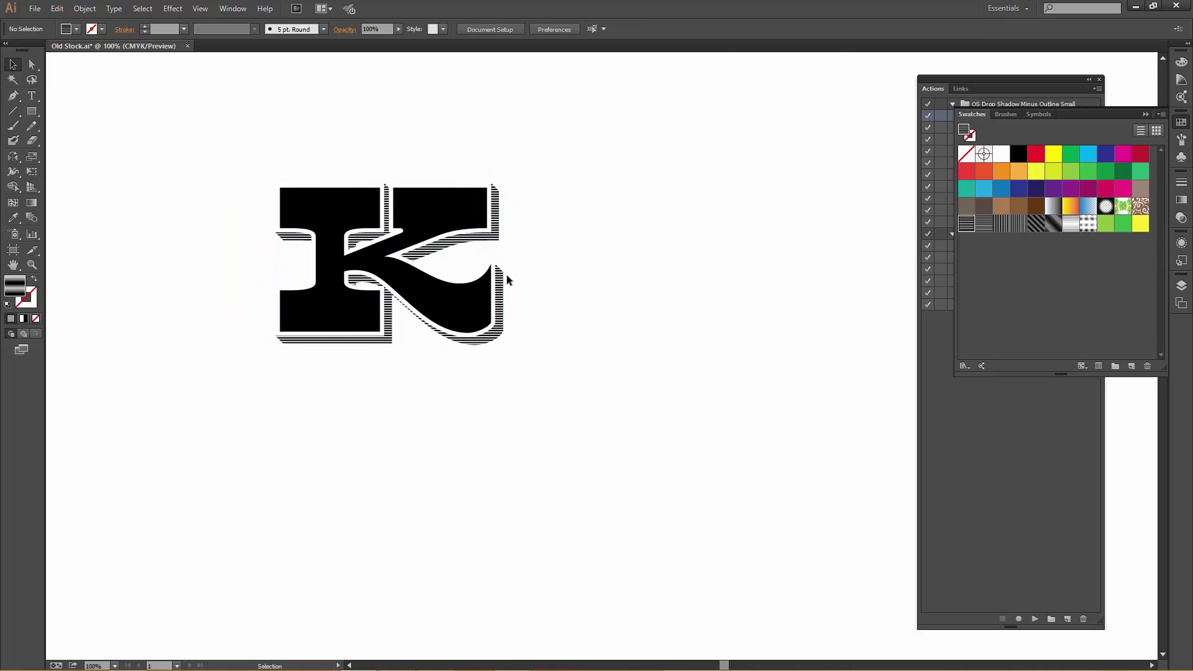
pyautogui.click(415, 248)
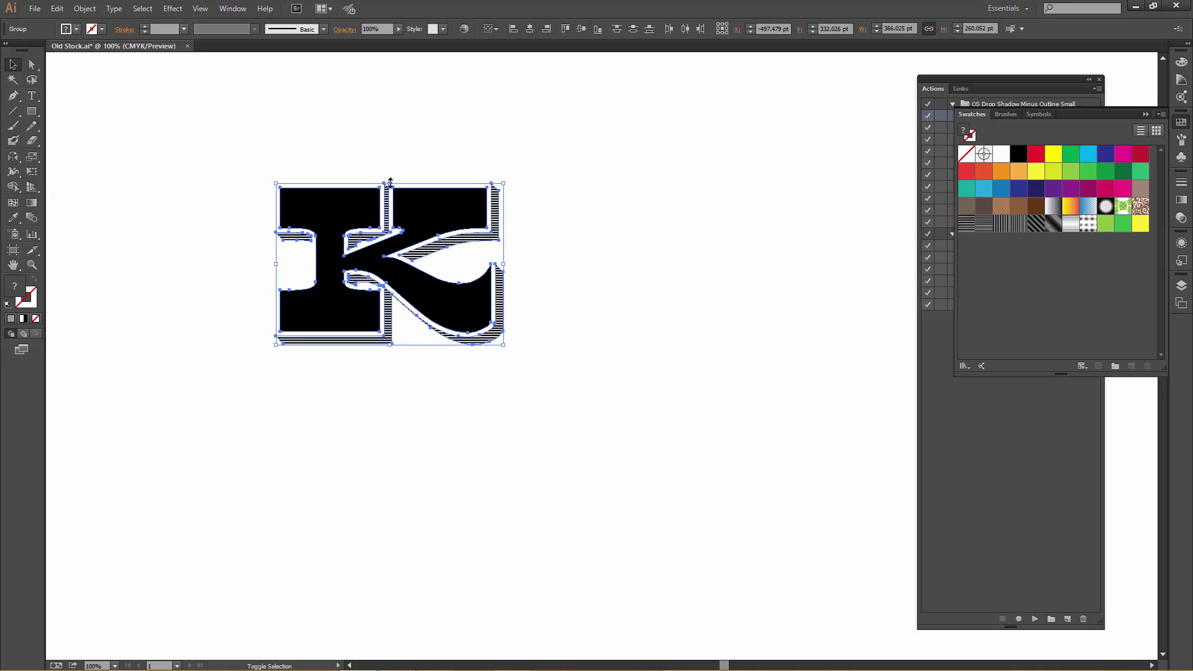
pyautogui.moveTo(387, 191); pyautogui.dragTo(388, 197)
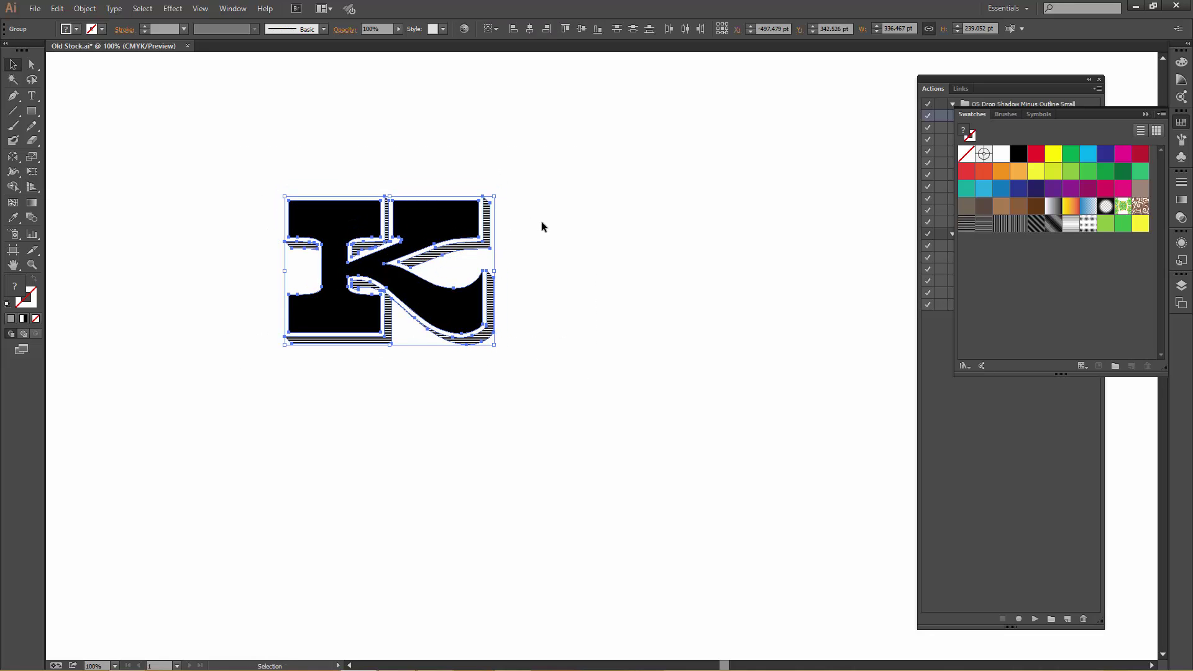
pyautogui.click(542, 221)
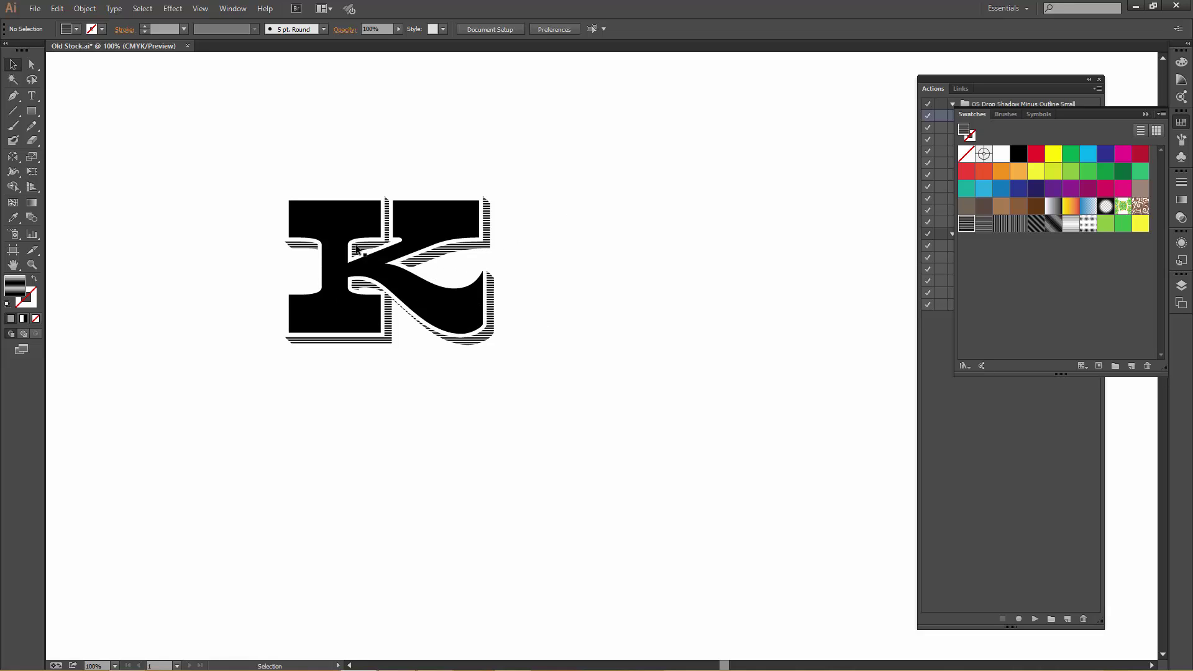
# Shrink the K with its striped shadow further to about 269 pt wide and deselect it
pyautogui.moveTo(235, 144); pyautogui.dragTo(626, 418)
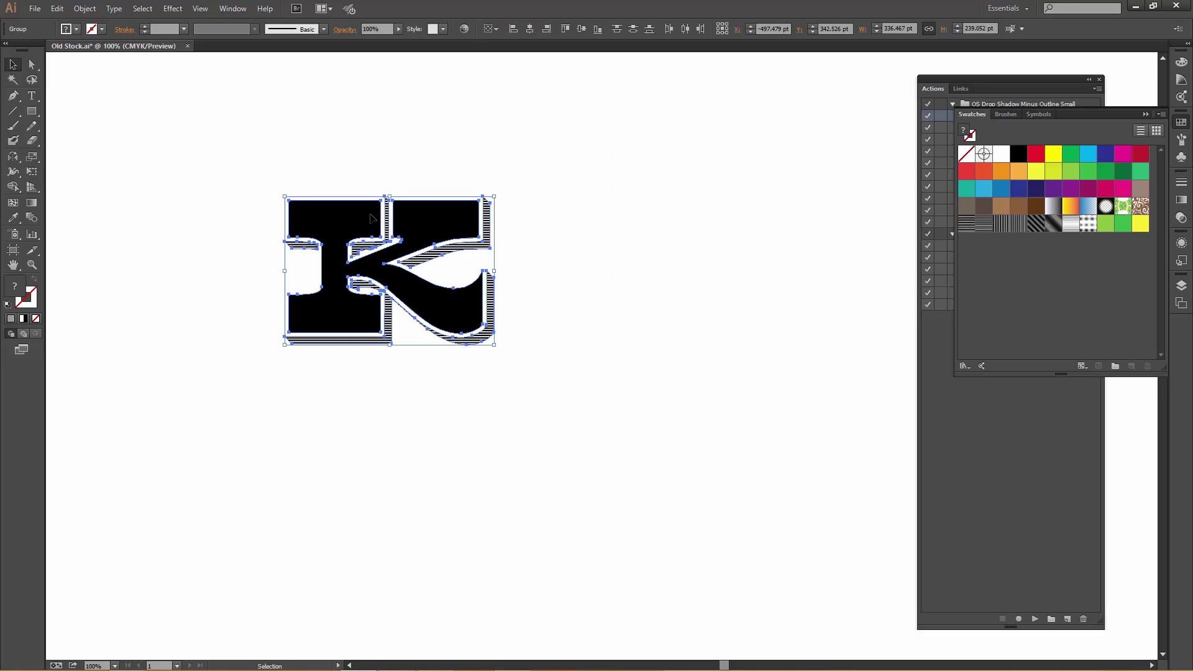
pyautogui.moveTo(390, 196); pyautogui.dragTo(390, 221)
pyautogui.click(566, 258)
pyautogui.scroll(1, 351, 277)
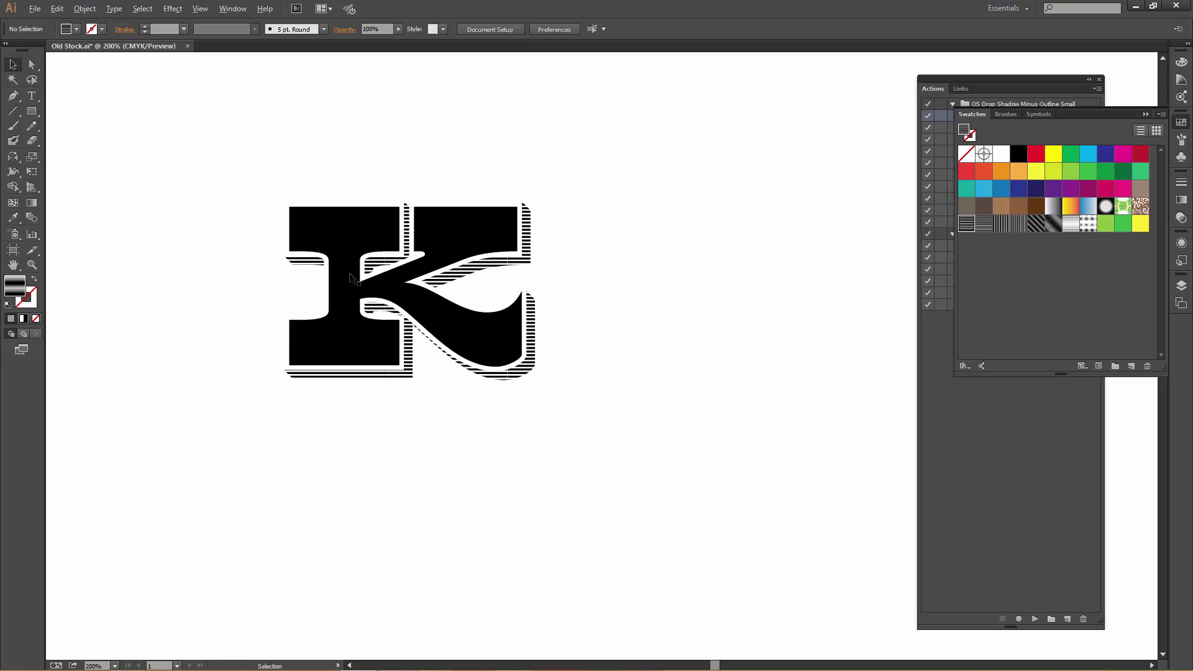
pyautogui.scroll(2, 352, 277)
pyautogui.scroll(-1, 352, 274)
# Scale the K and its striped shadow proportionally up to about 365 pt wide and deselect the artwork
pyautogui.moveTo(198, 130); pyautogui.dragTo(765, 502)
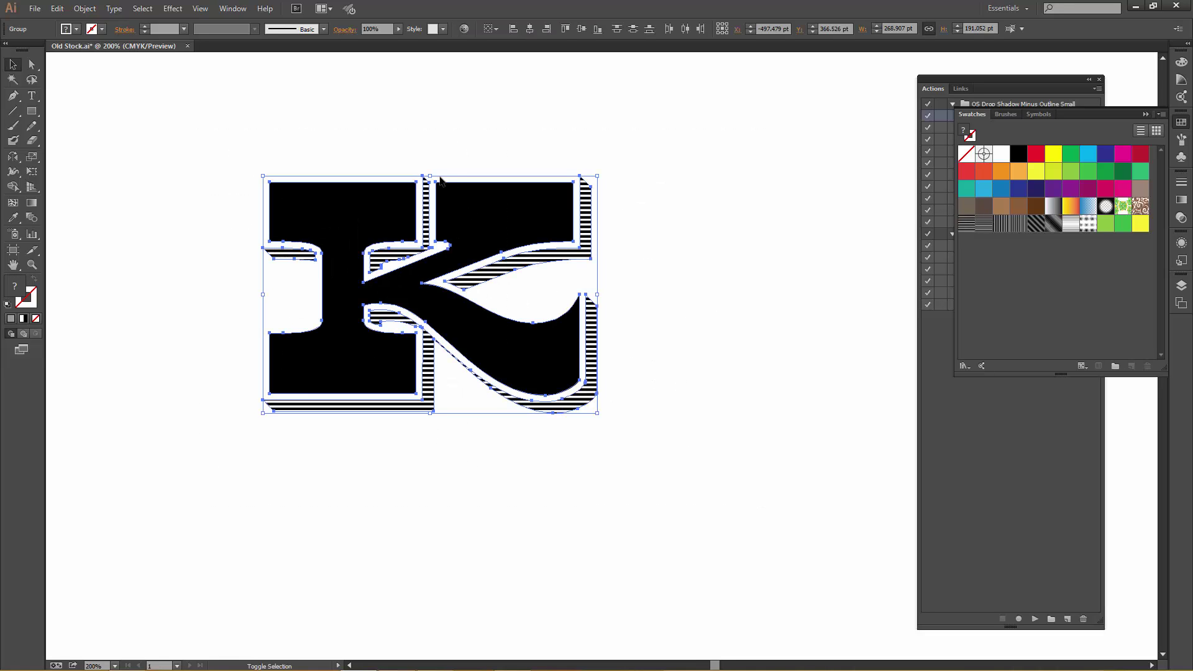
pyautogui.moveTo(429, 177); pyautogui.dragTo(408, 91)
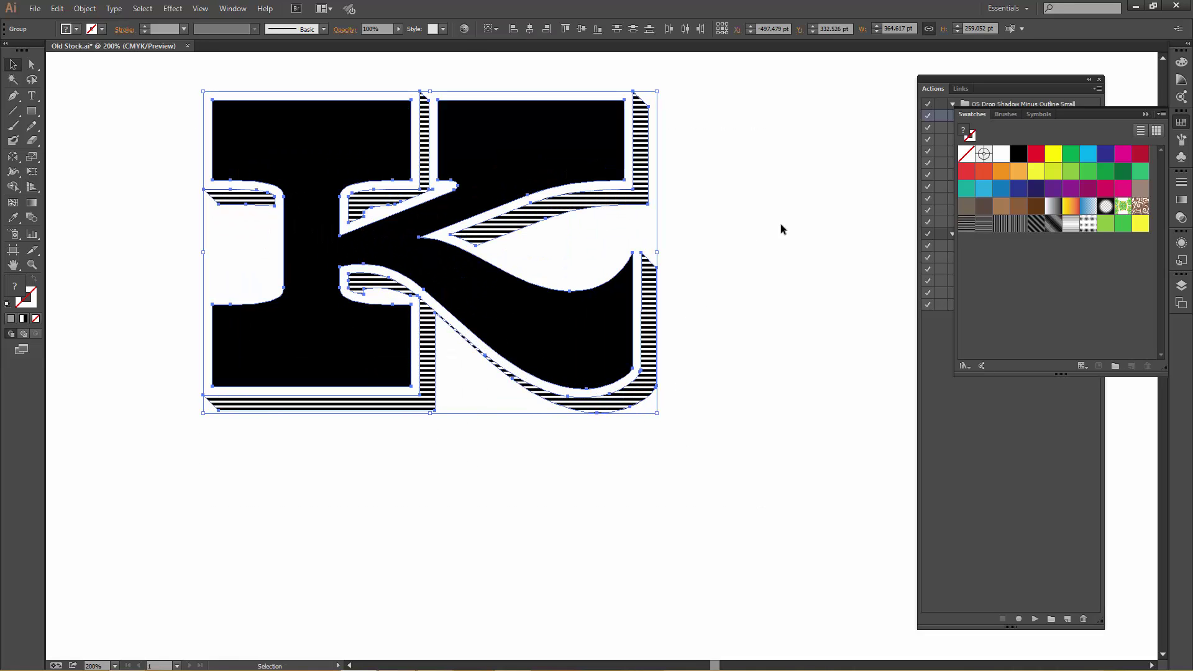
pyautogui.click(780, 226)
# Inspect the paths of the K's pattern-filled shadow in outline view and return to preview
pyautogui.scroll(-4, 358, 297)
pyautogui.scroll(2, 383, 323)
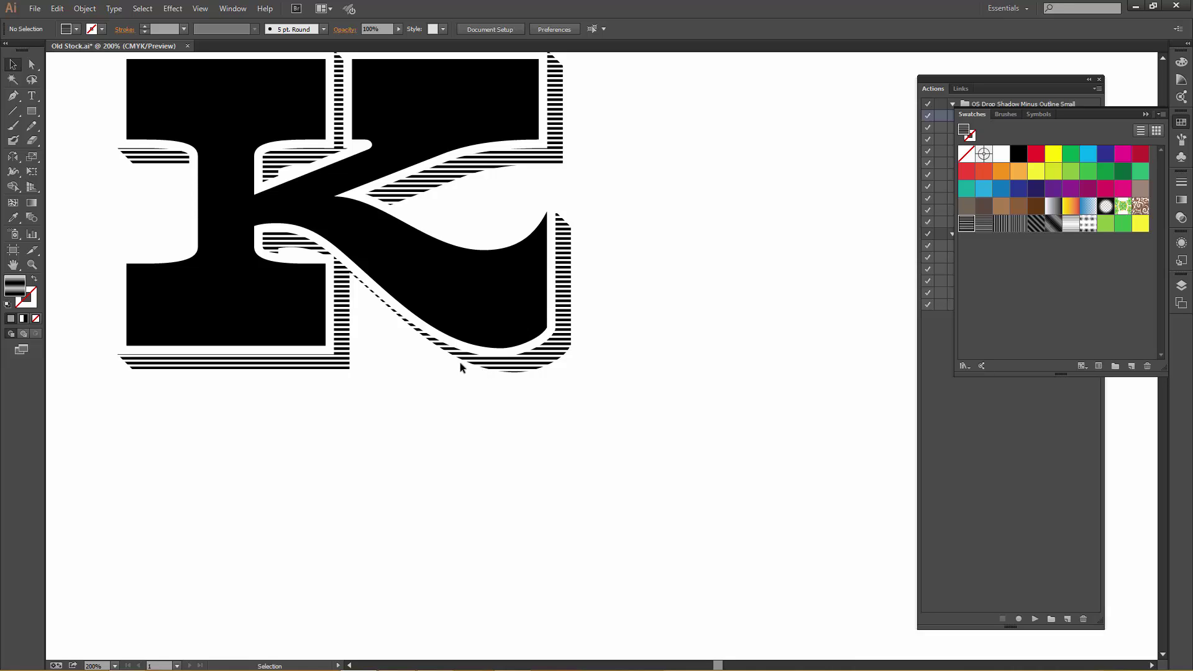
pyautogui.hotkey('ctrl', 'y')
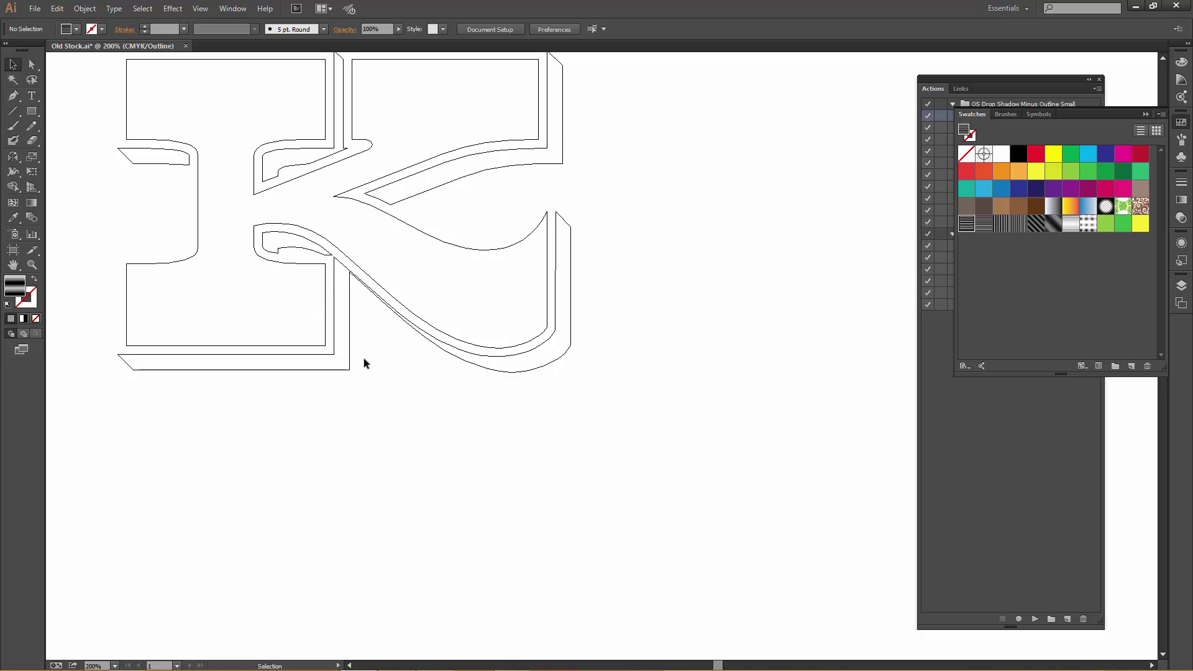
pyautogui.hotkey('ctrl', 'y')
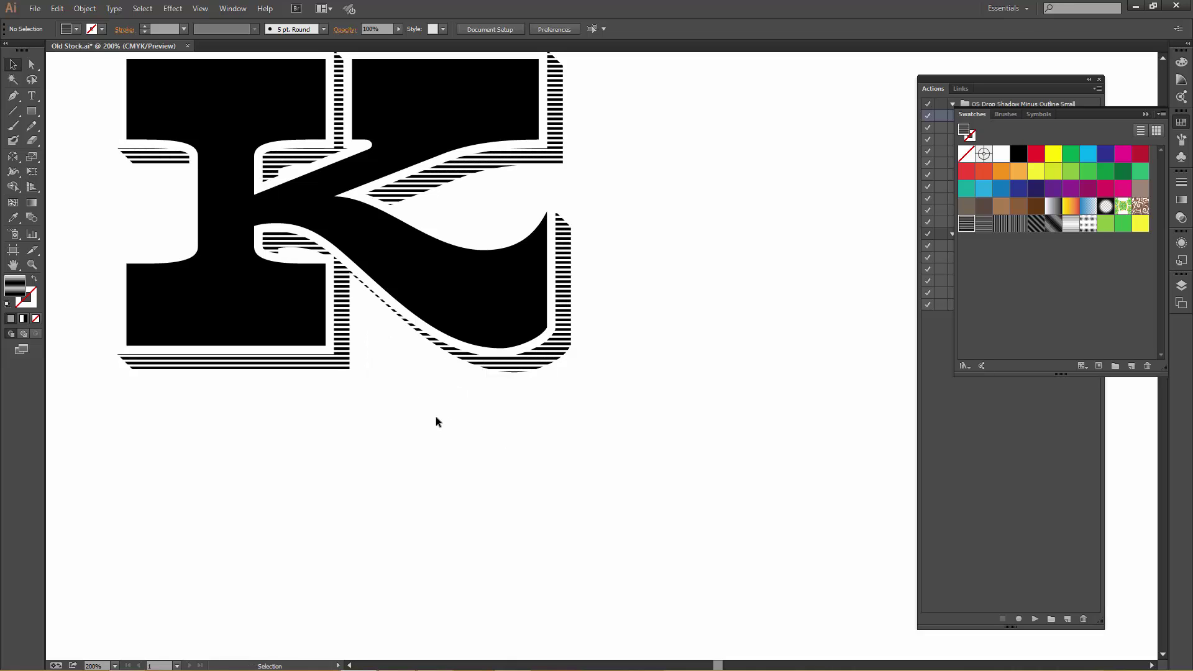
# Run the Expander action on the K's striped shadow, continuing past the unavailable step, and deselect the artwork
pyautogui.click(531, 365)
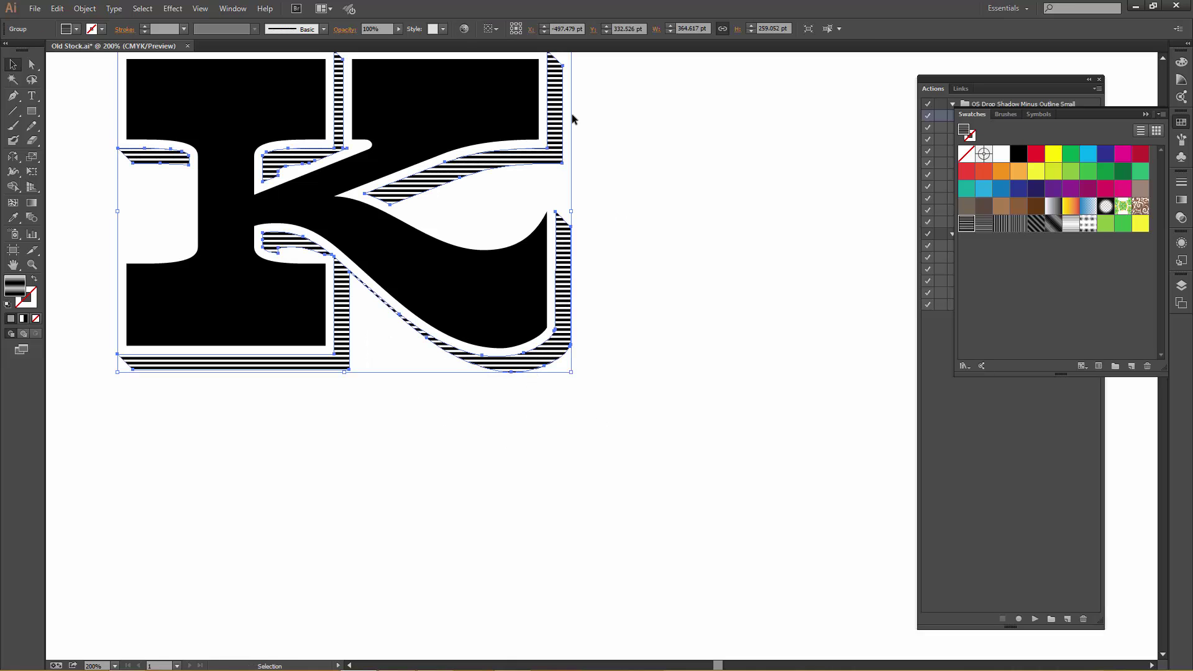
pyautogui.click(1146, 115)
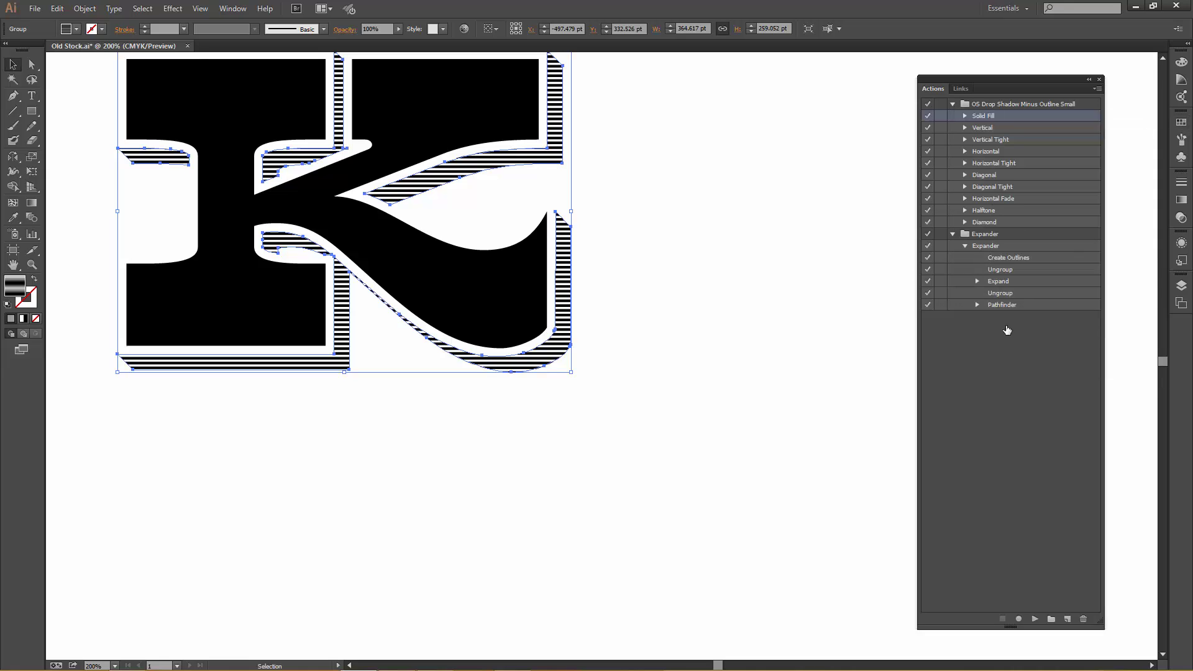
pyautogui.click(1002, 246)
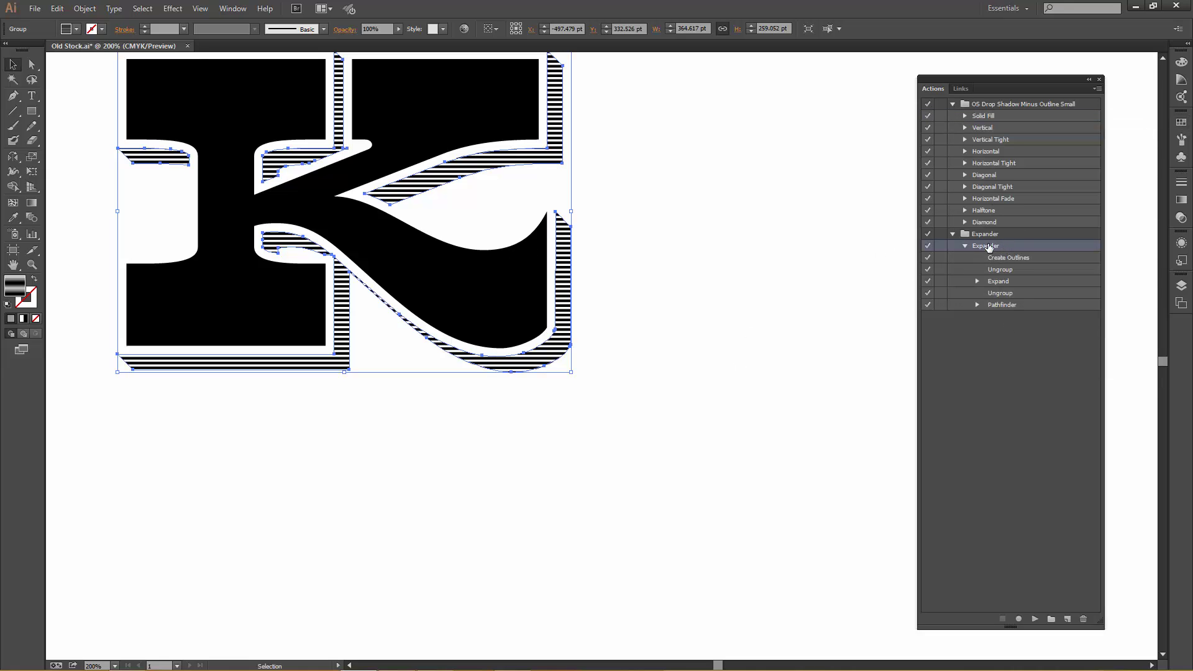
pyautogui.click(1035, 619)
pyautogui.click(621, 358)
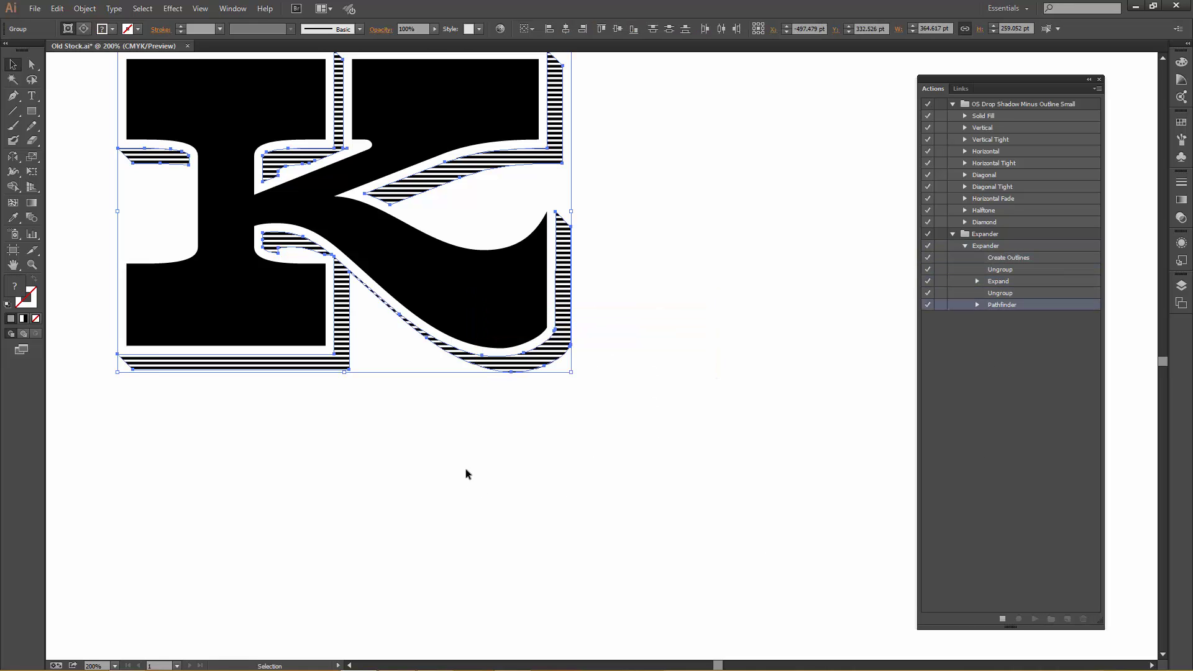
pyautogui.click(366, 448)
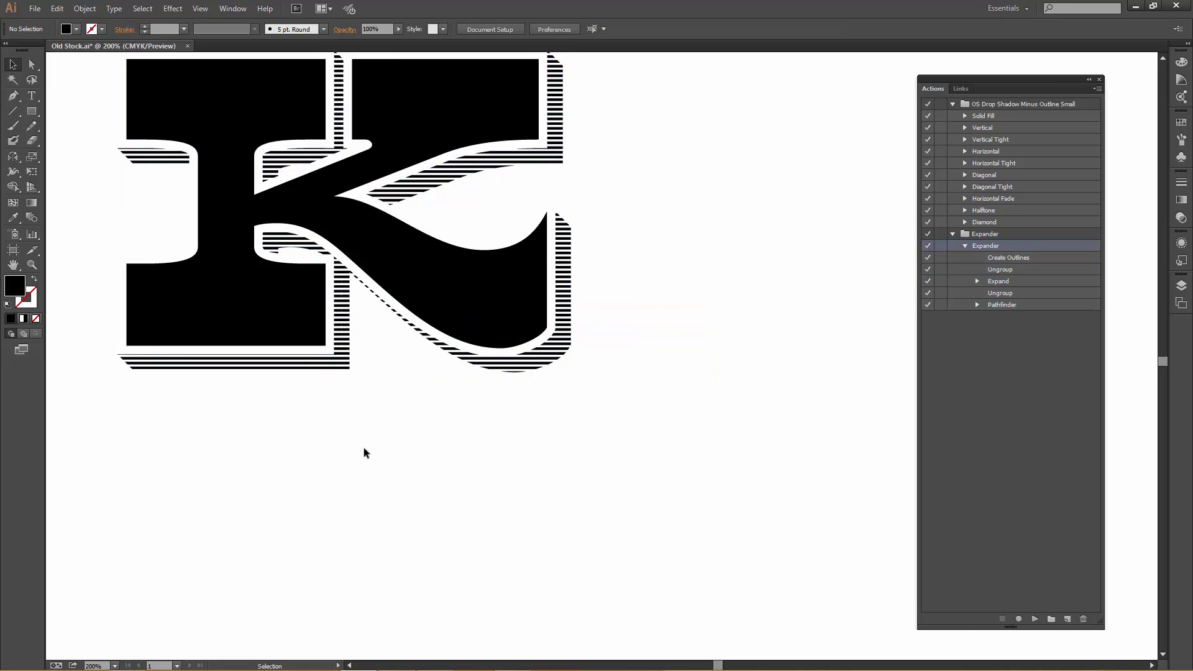
# Examine the expanded shadow stripes of the K up close in outline view
pyautogui.hotkey('ctrl', 'y')
pyautogui.scroll(3, 315, 259)
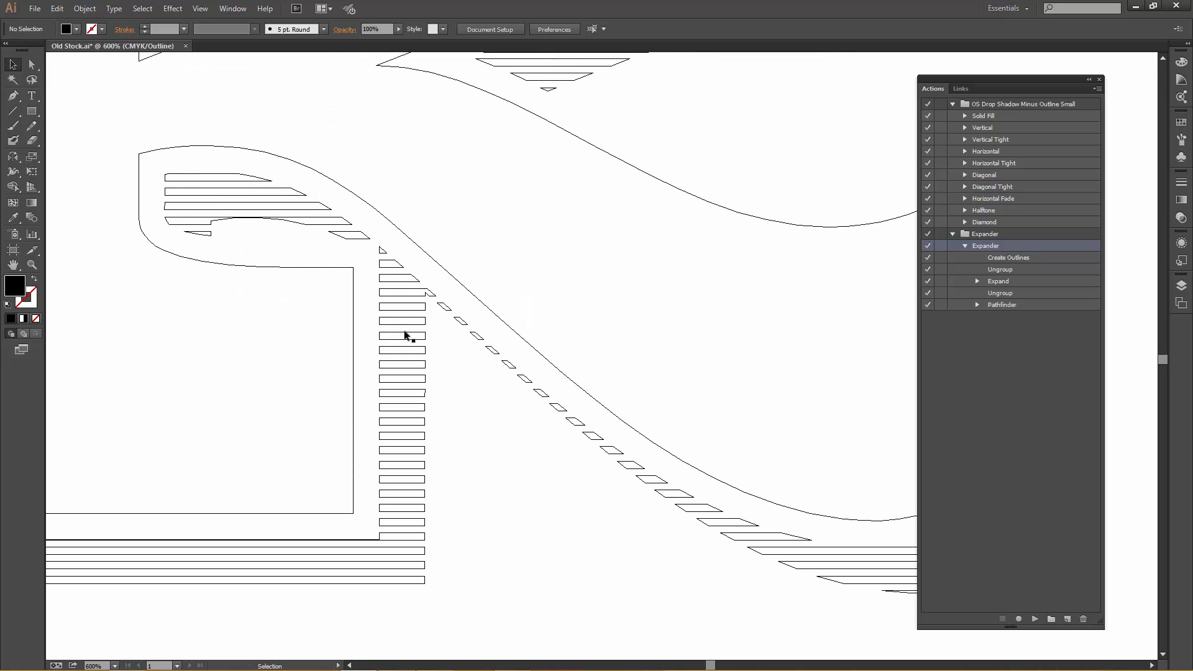
pyautogui.scroll(-3, 426, 379)
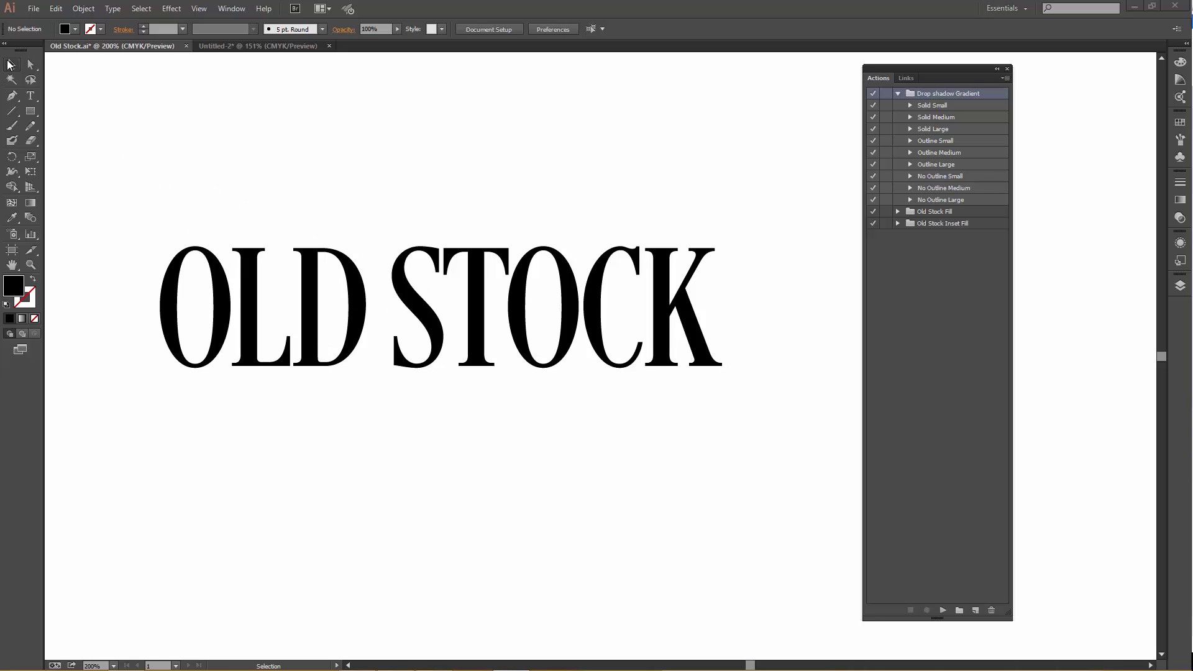
# Run the Outline Medium action from the Drop shadow Gradient set on the OLD STOCK lettering and deselect the artwork
pyautogui.moveTo(121, 217); pyautogui.dragTo(764, 404)
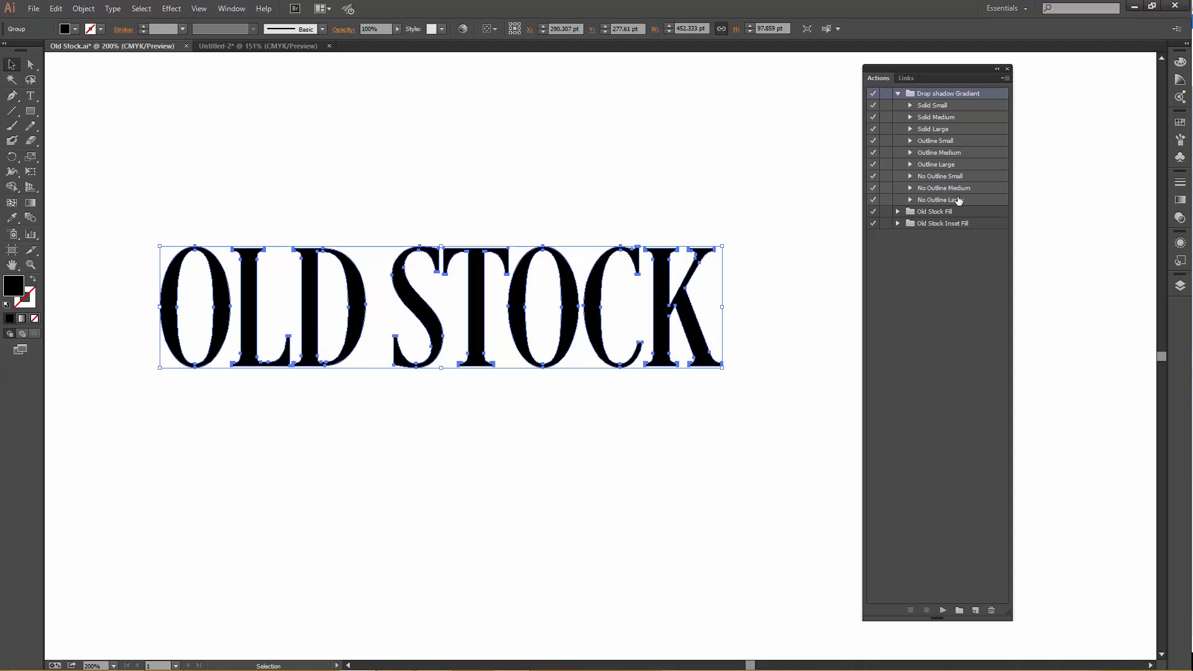
pyautogui.click(943, 153)
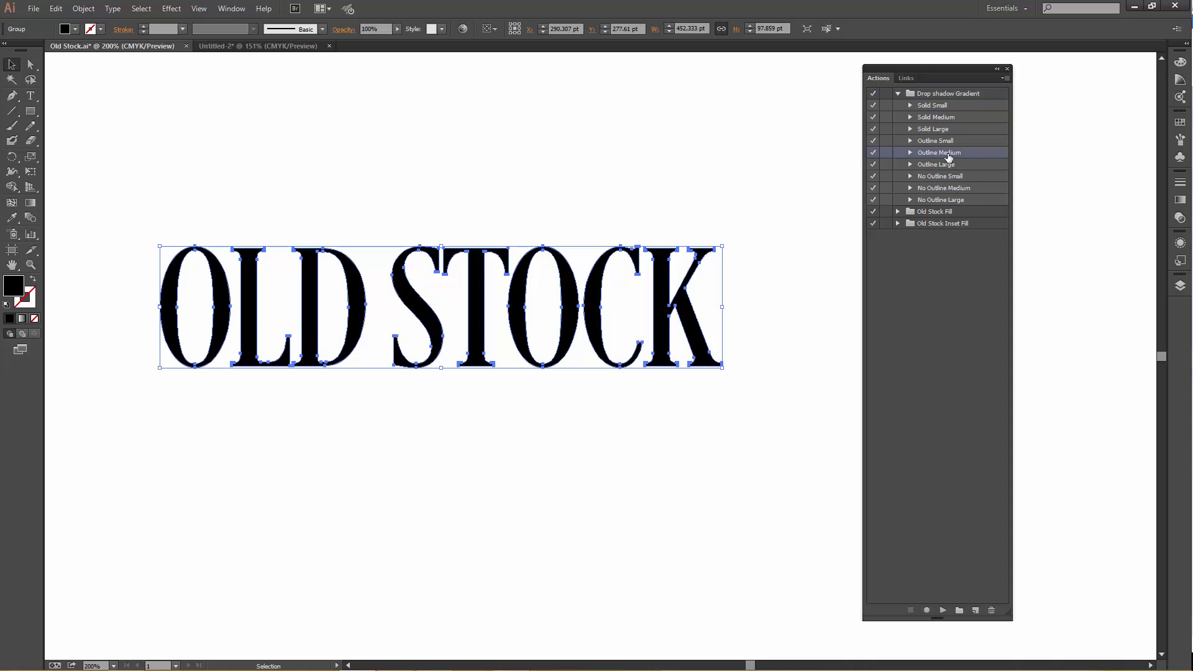
pyautogui.click(942, 610)
pyautogui.click(624, 359)
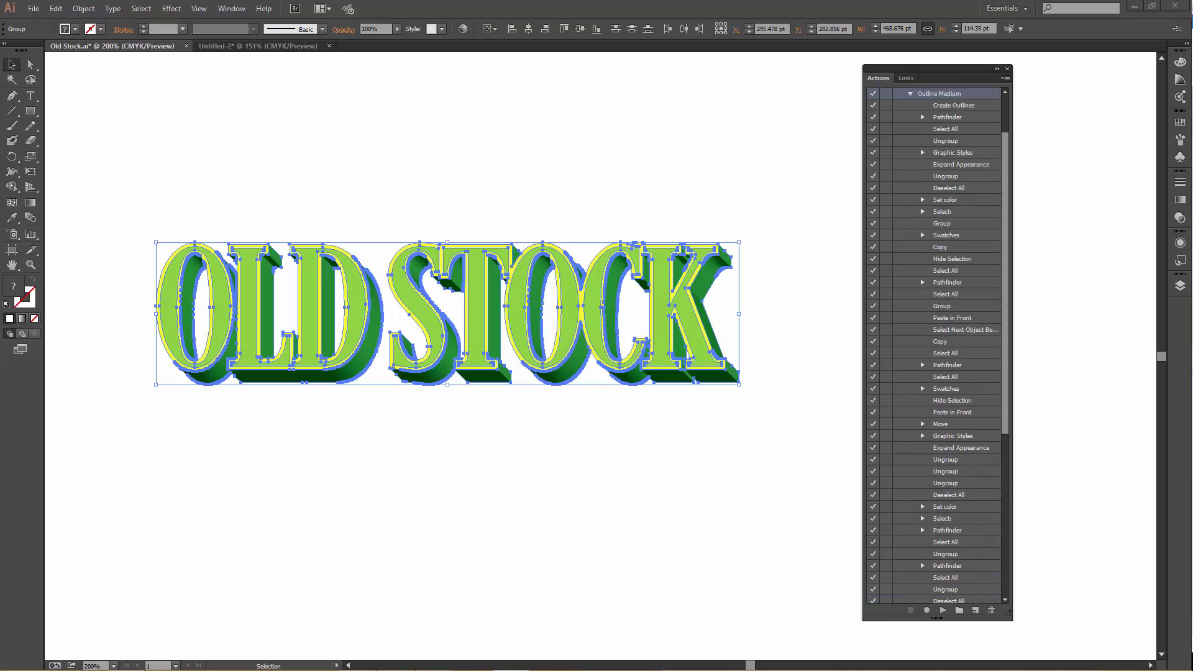
pyautogui.click(301, 180)
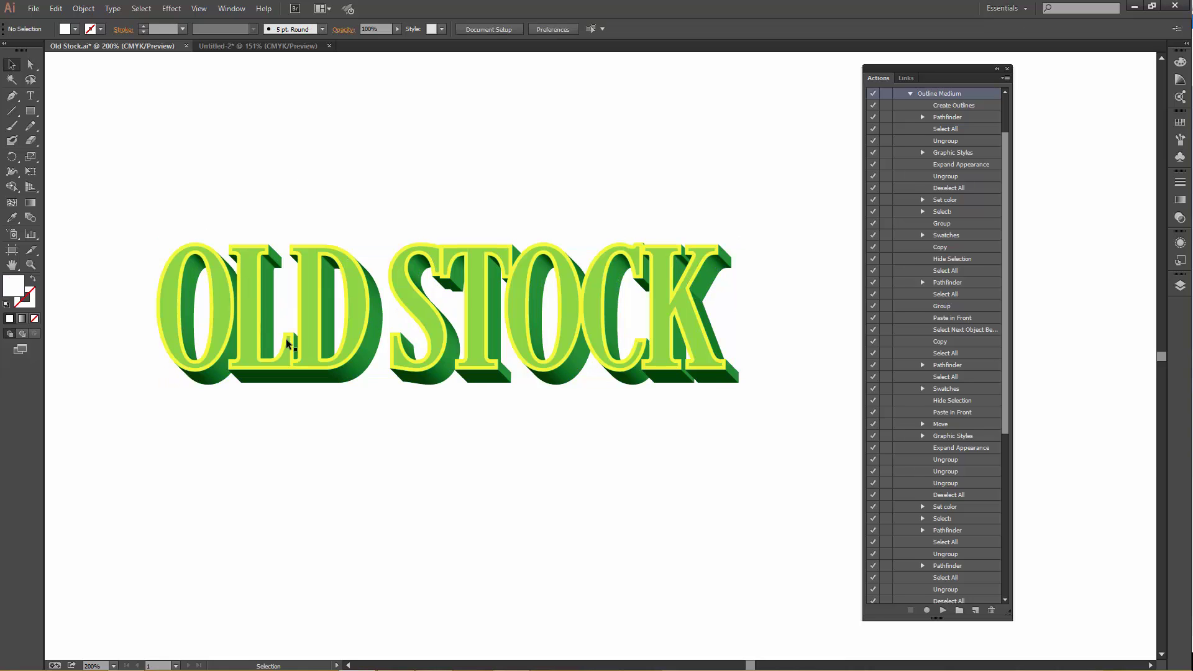
# Recolor the green drop shadow of the OLD STOCK lettering with the light blue swatch and deselect it
pyautogui.scroll(2, 253, 303)
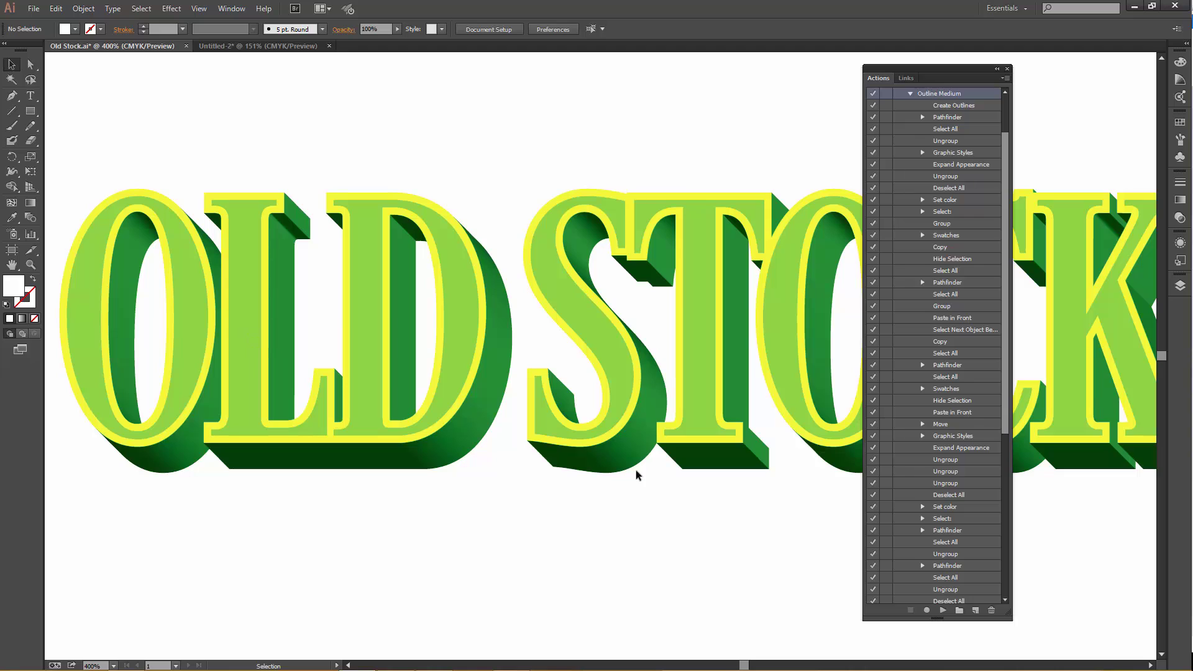
pyautogui.scroll(-2, 375, 323)
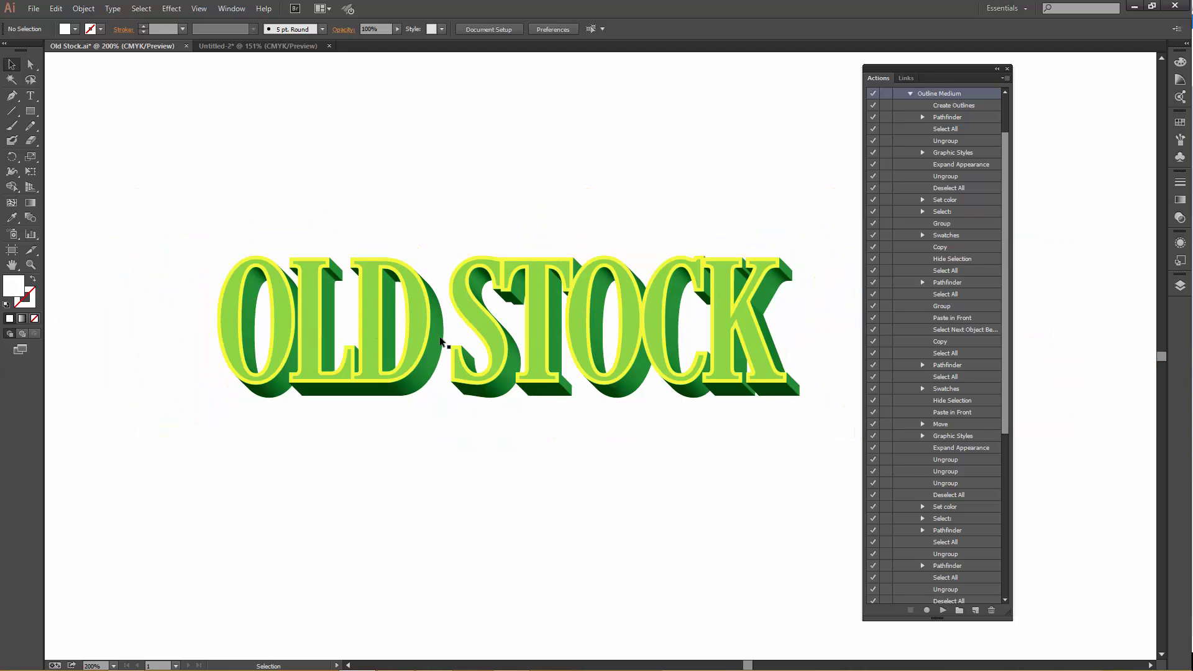
pyautogui.click(439, 333)
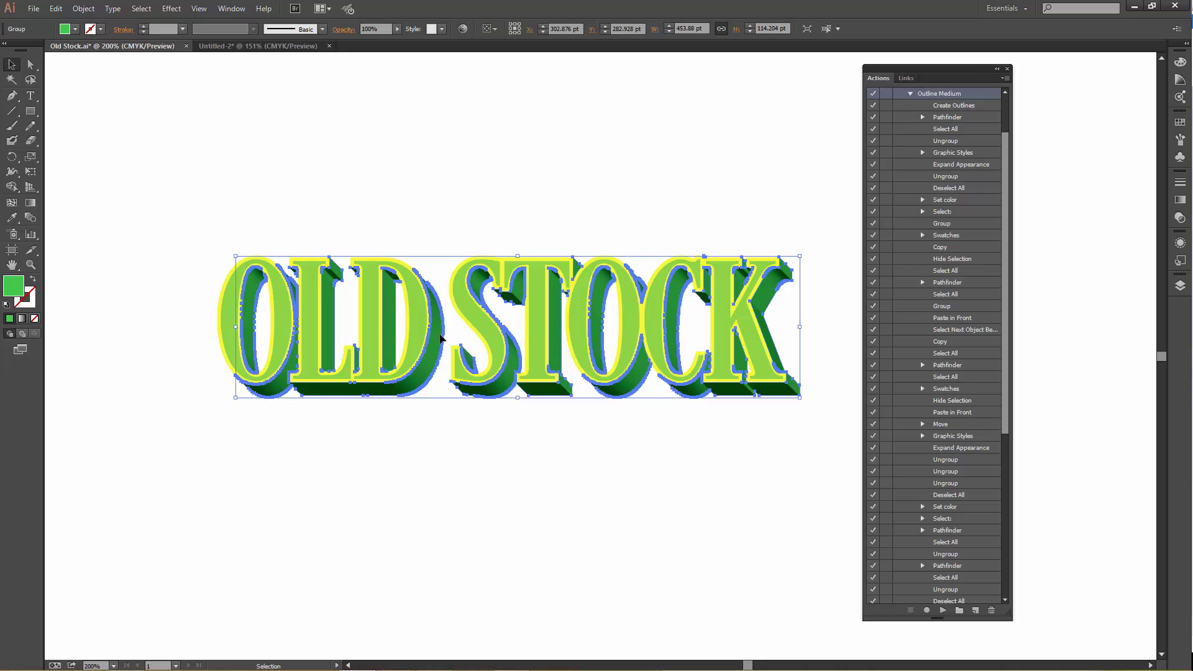
pyautogui.click(1181, 122)
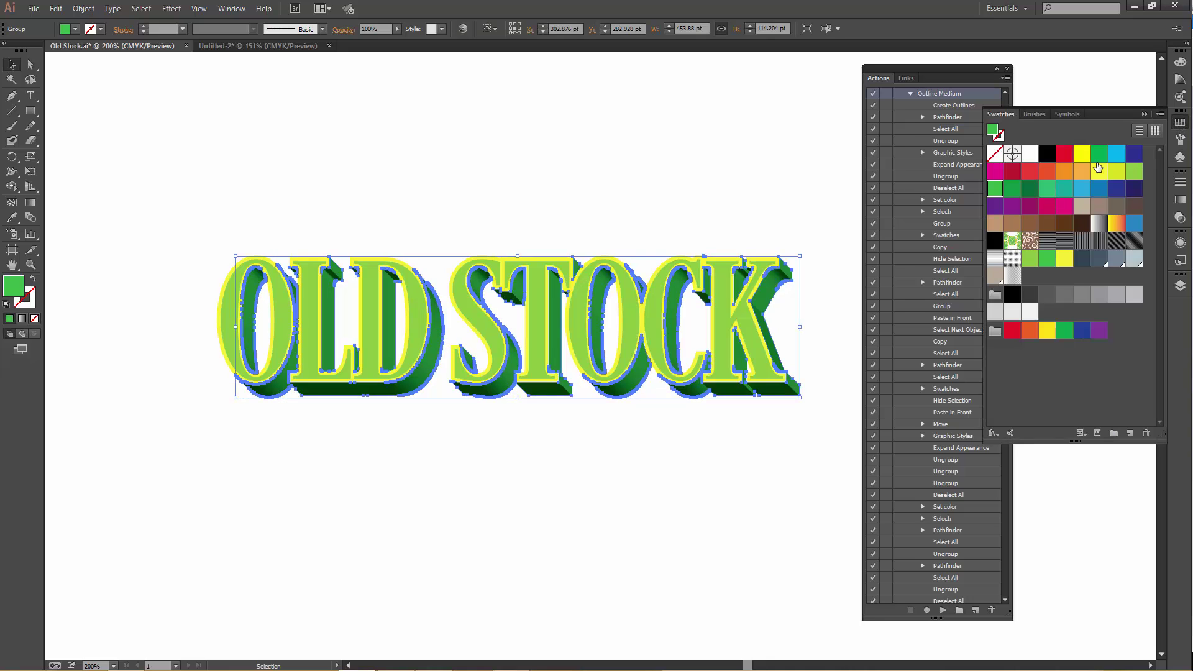
pyautogui.click(1118, 155)
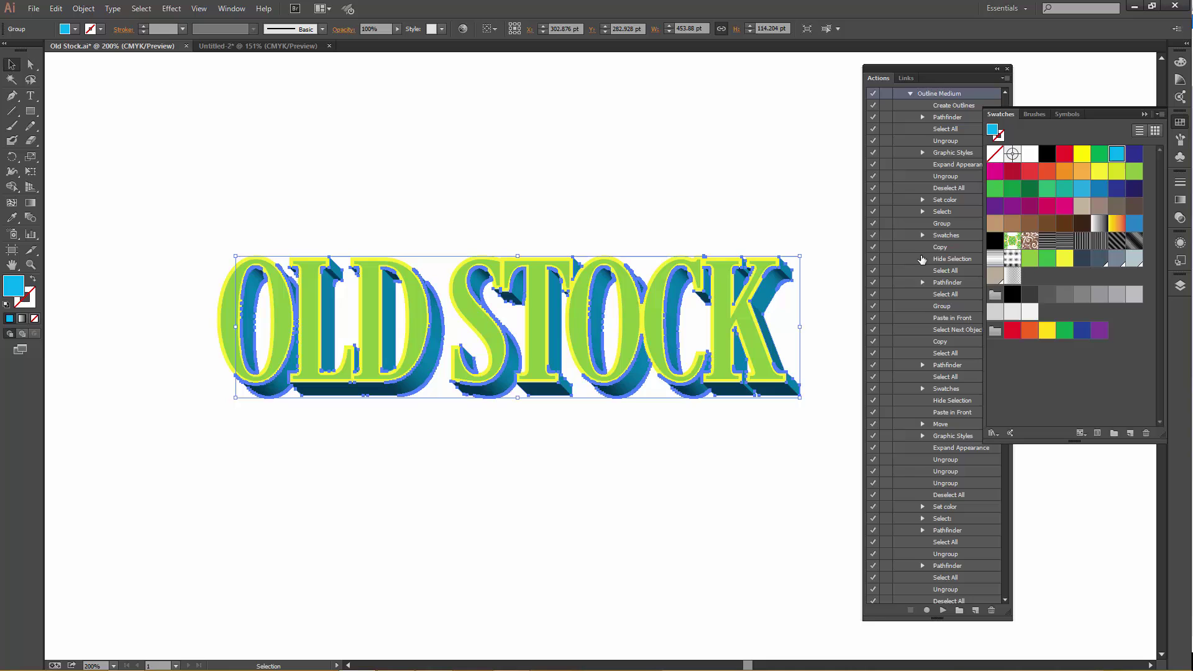
pyautogui.click(381, 158)
# Unlock all objects and set the opacity of the unlocked shading over the drop shadow to 50%
pyautogui.scroll(1, 505, 318)
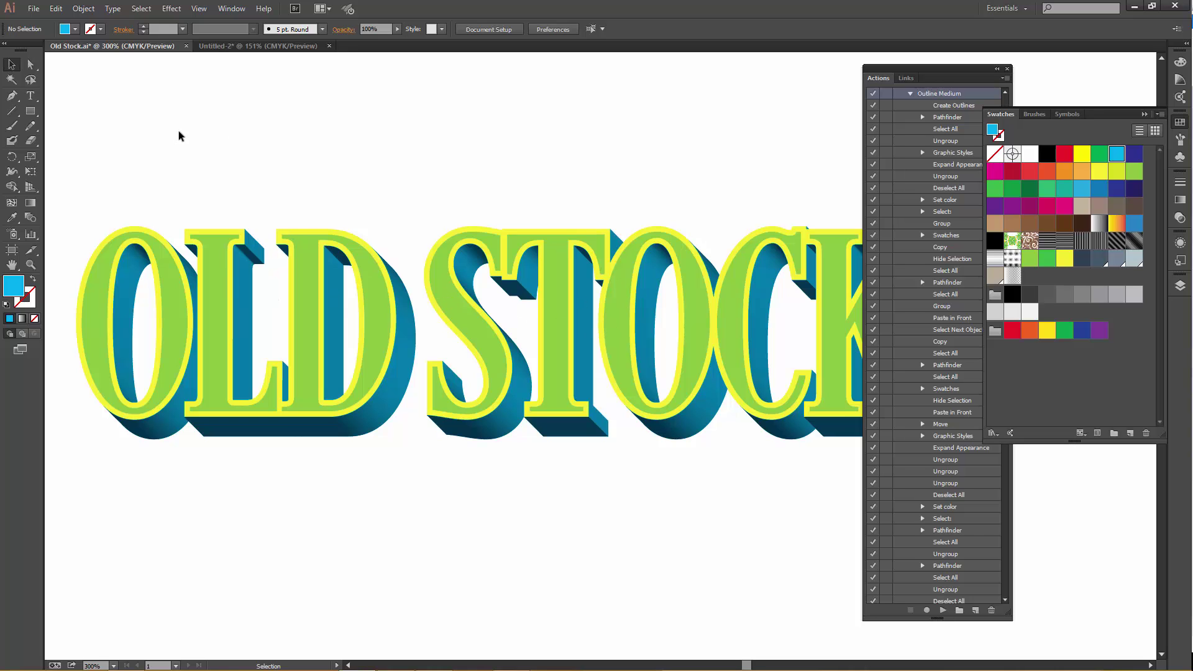
pyautogui.click(83, 9)
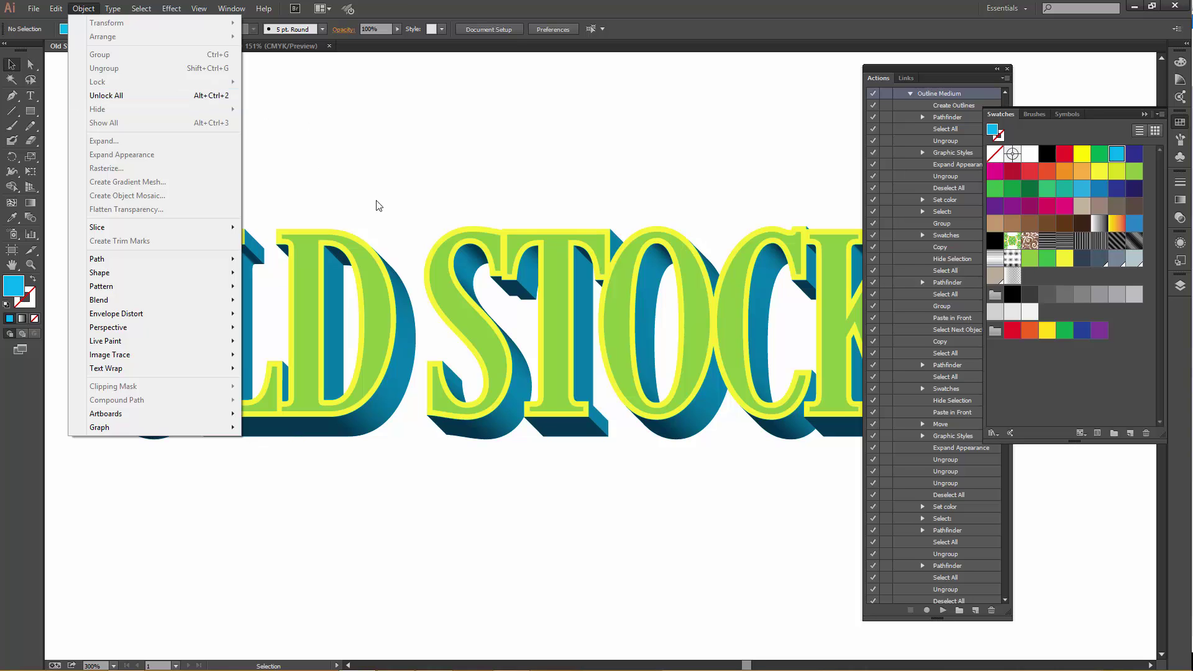
pyautogui.click(115, 96)
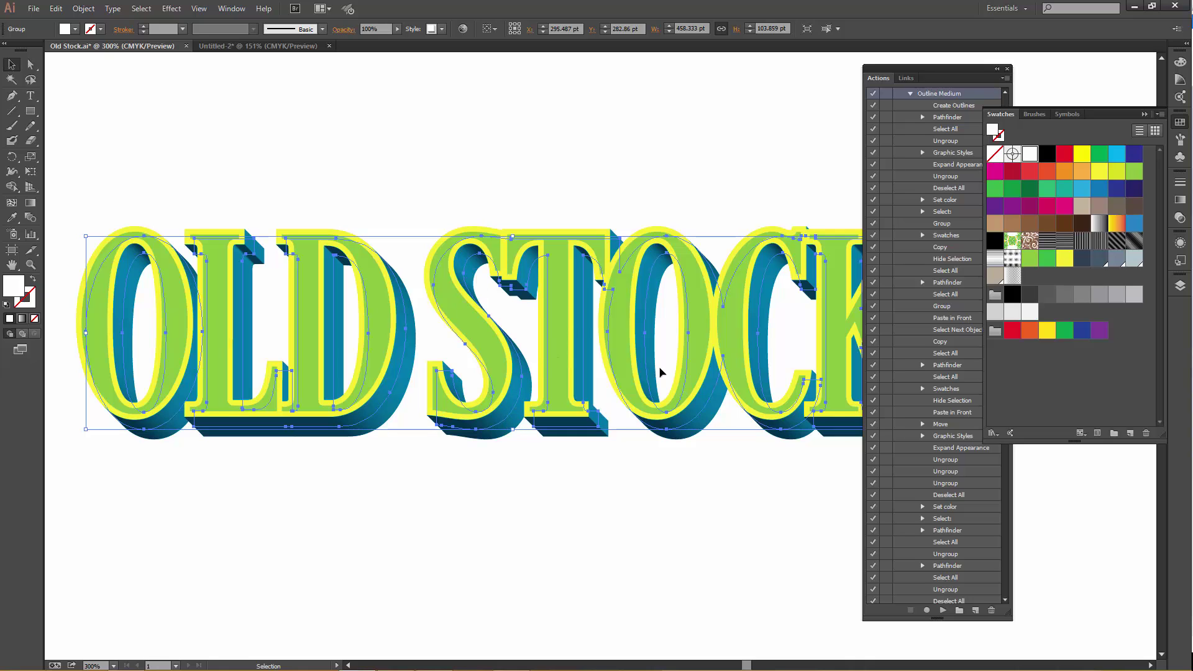
pyautogui.click(1181, 200)
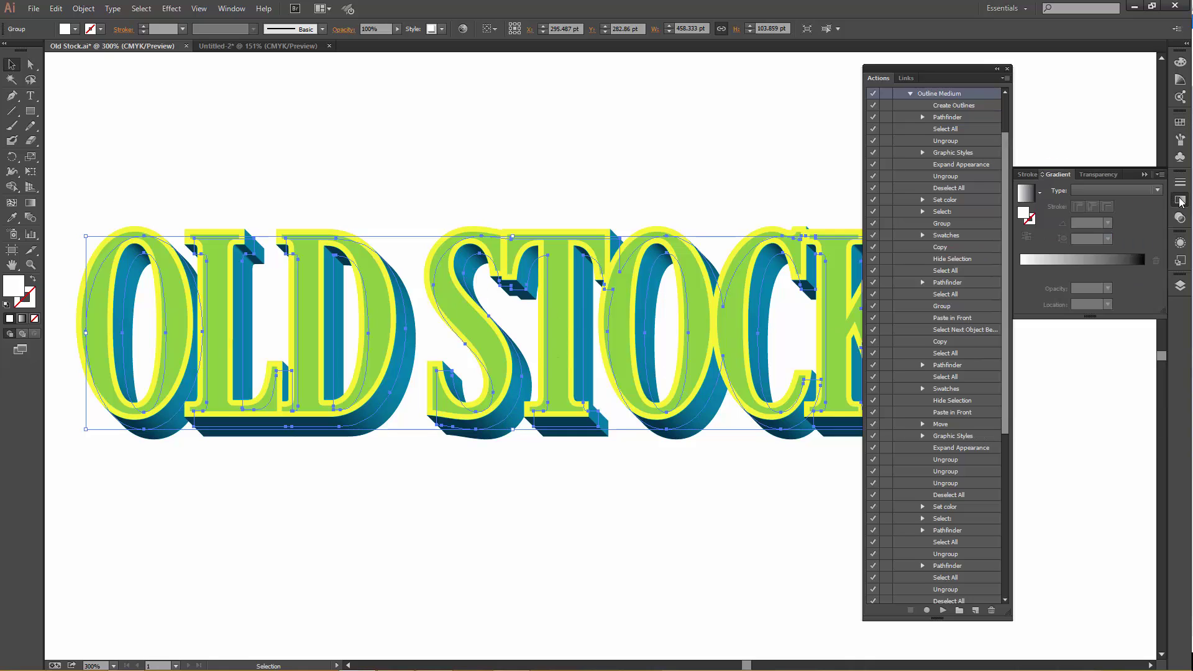
pyautogui.click(1108, 178)
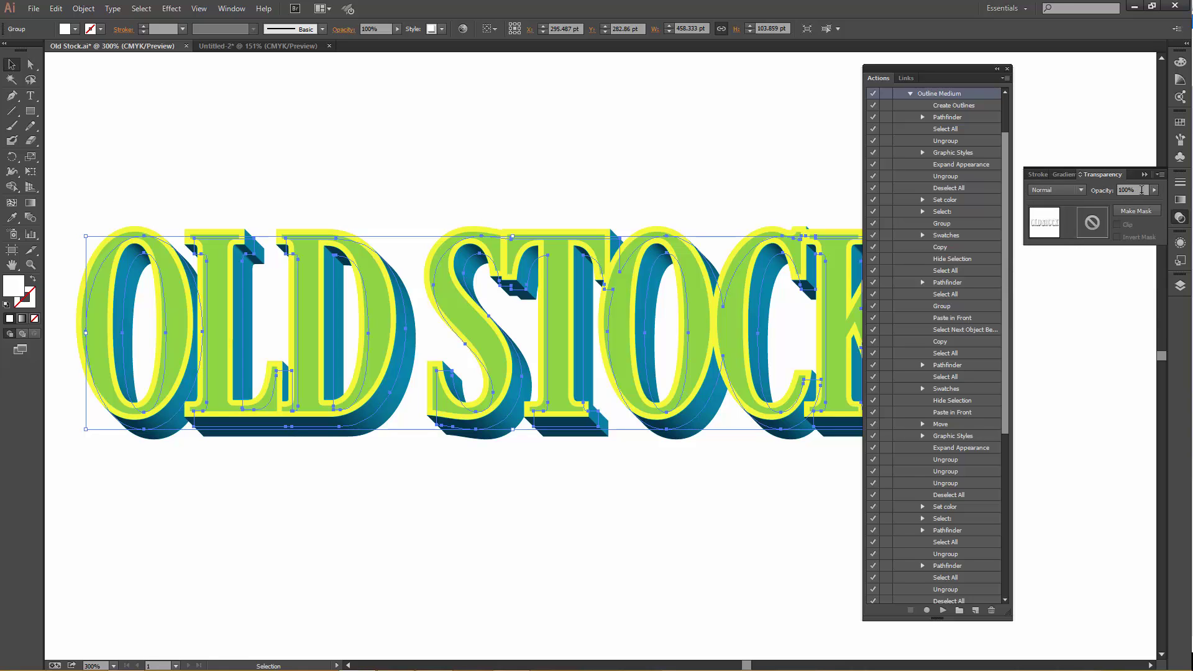
pyautogui.click(1142, 190)
pyautogui.write('50')
pyautogui.press('Return')
pyautogui.click(272, 200)
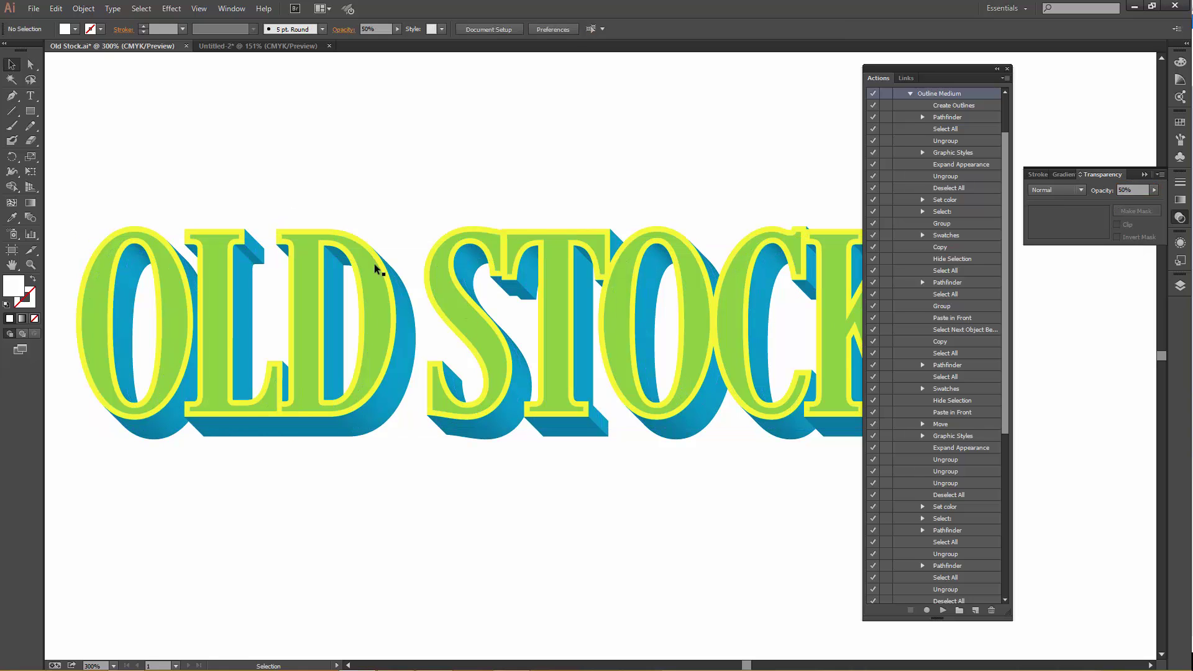
pyautogui.scroll(1, 266, 336)
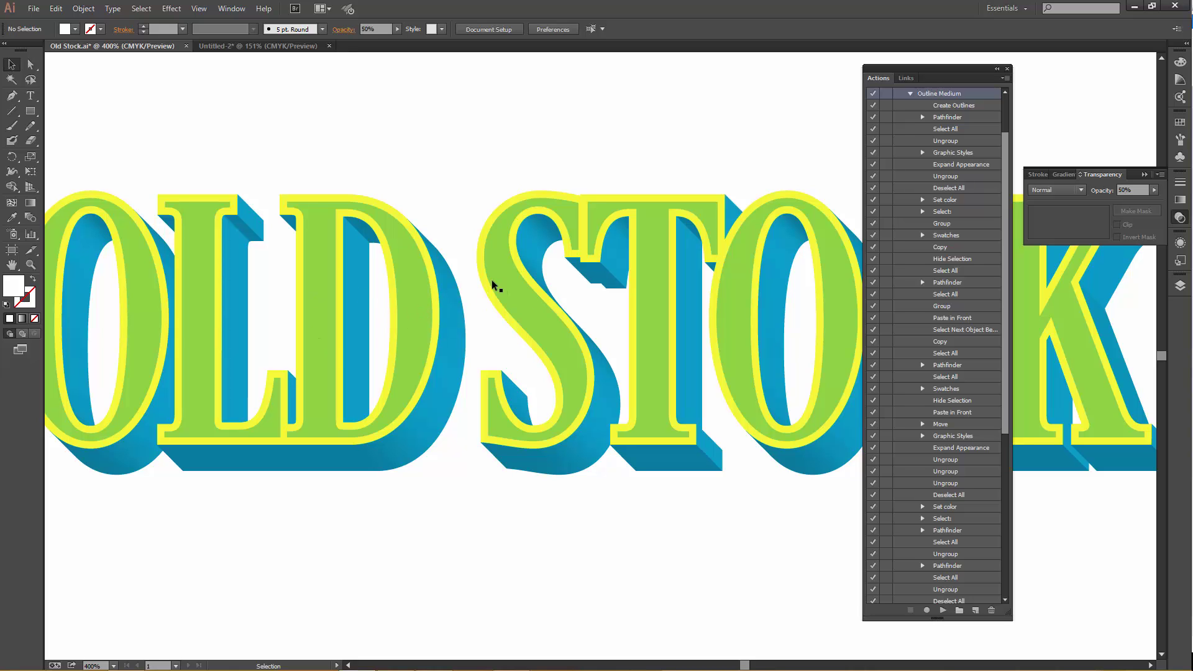
pyautogui.scroll(-3, 479, 285)
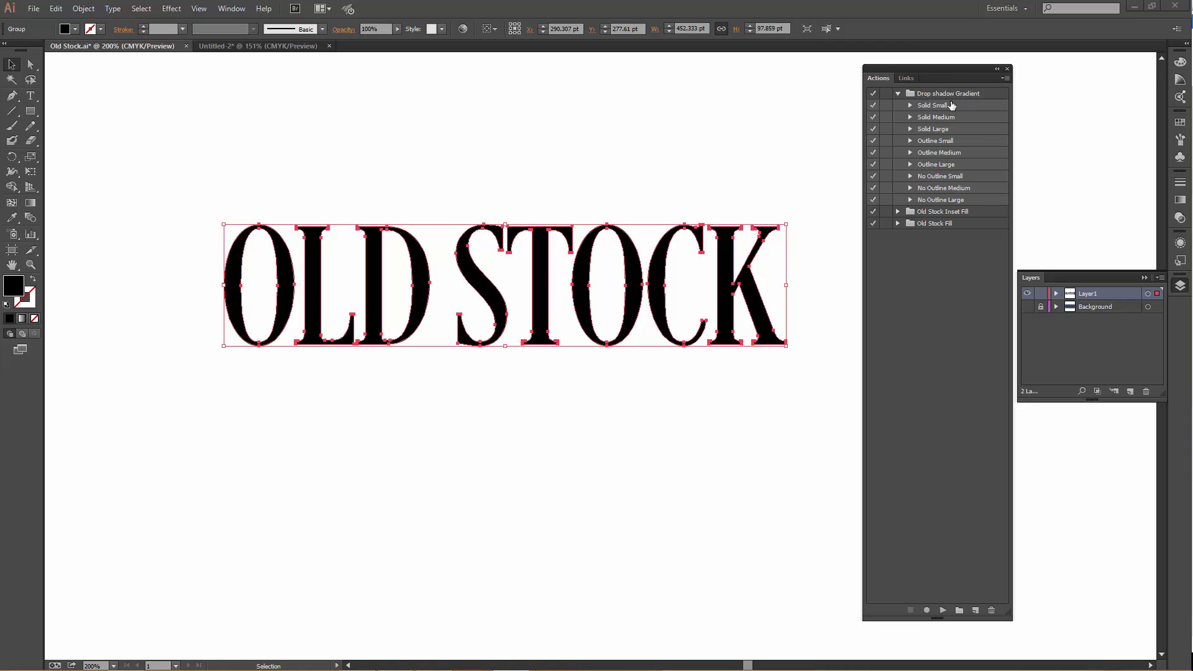
# Run the Outline Medium action on the black OLD STOCK lettering, continuing past the unavailable Create Outlines step, and deselect the artwork
pyautogui.click(943, 213)
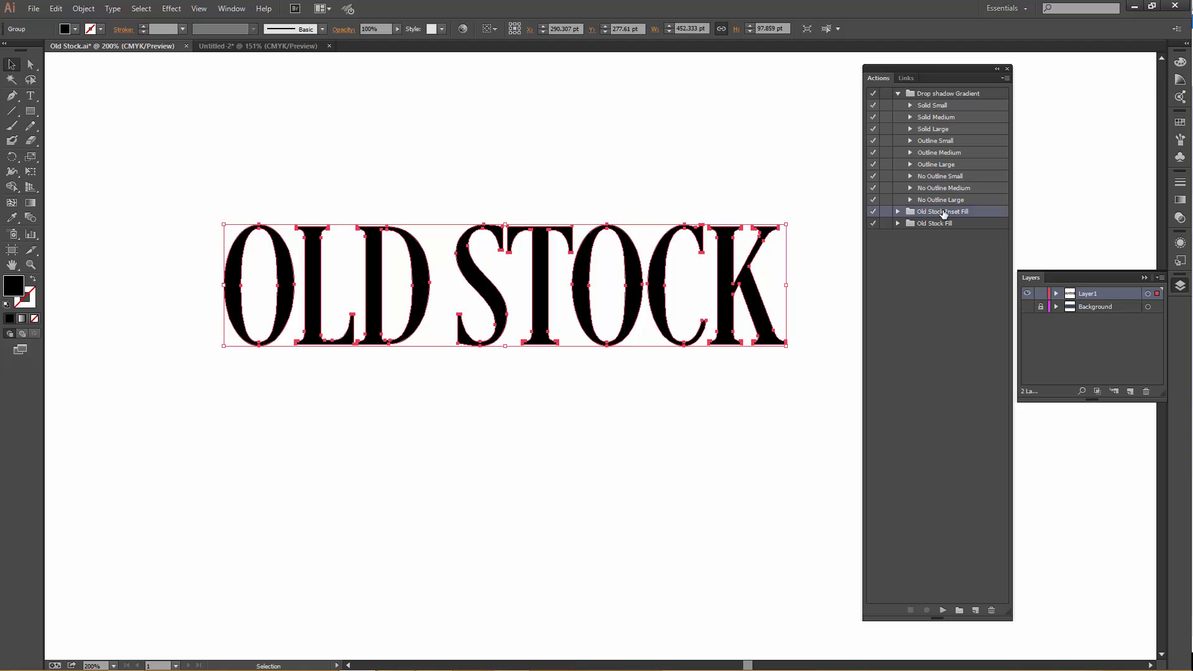
pyautogui.click(943, 225)
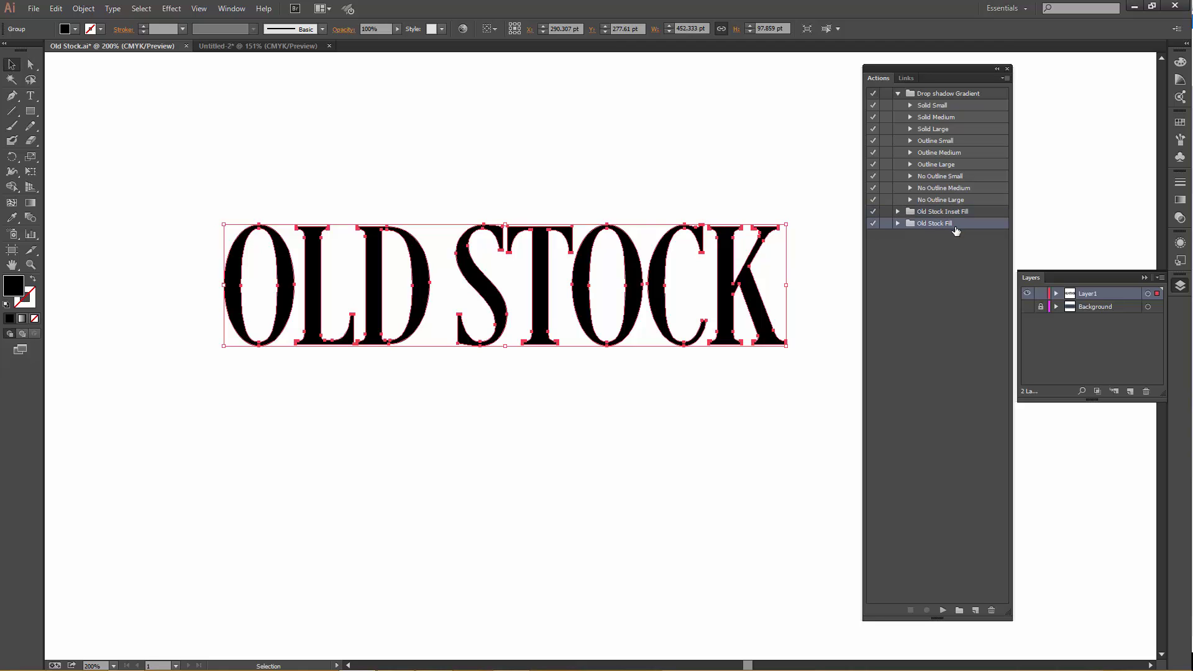
pyautogui.click(934, 155)
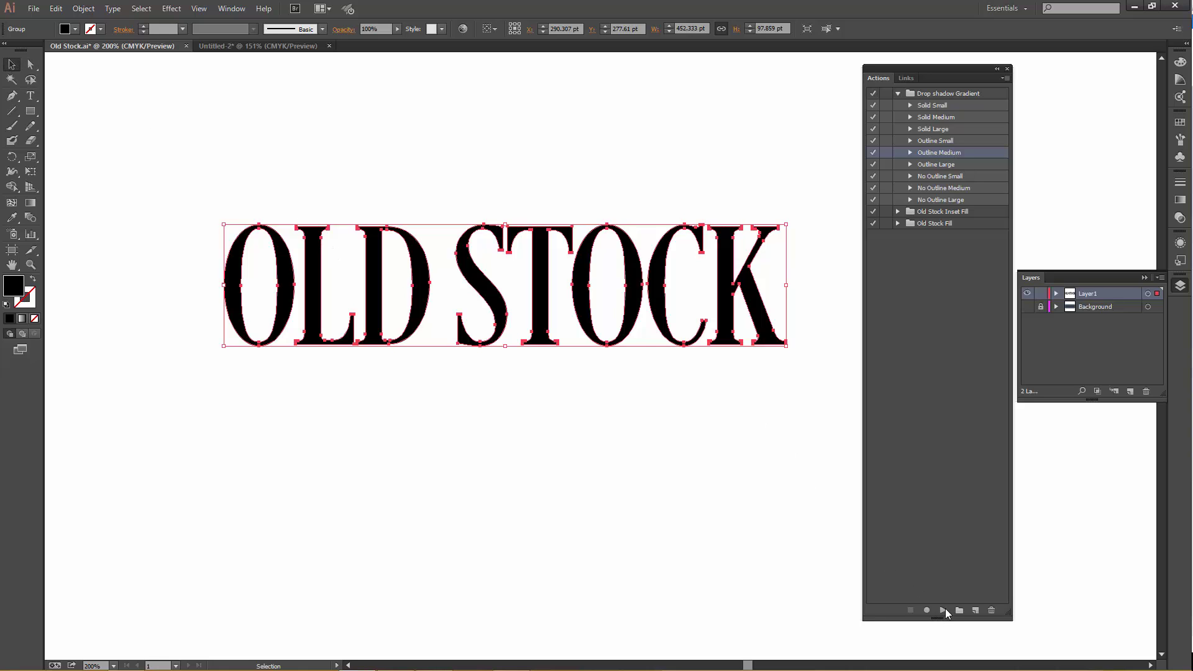
pyautogui.click(943, 612)
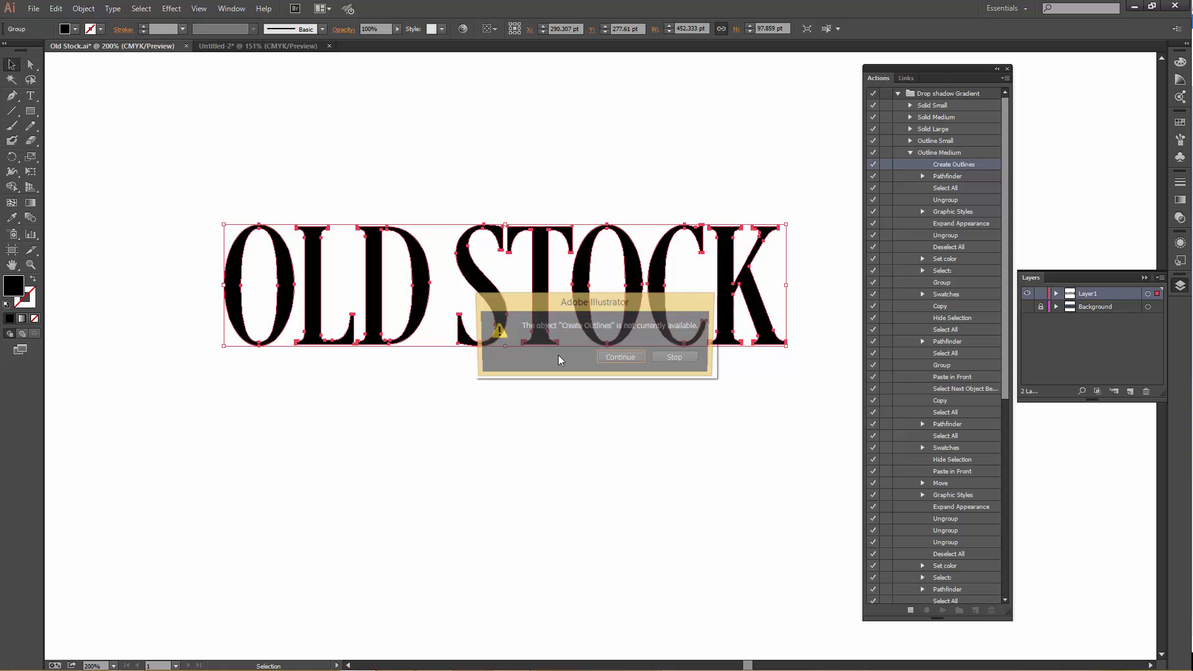
pyautogui.click(626, 359)
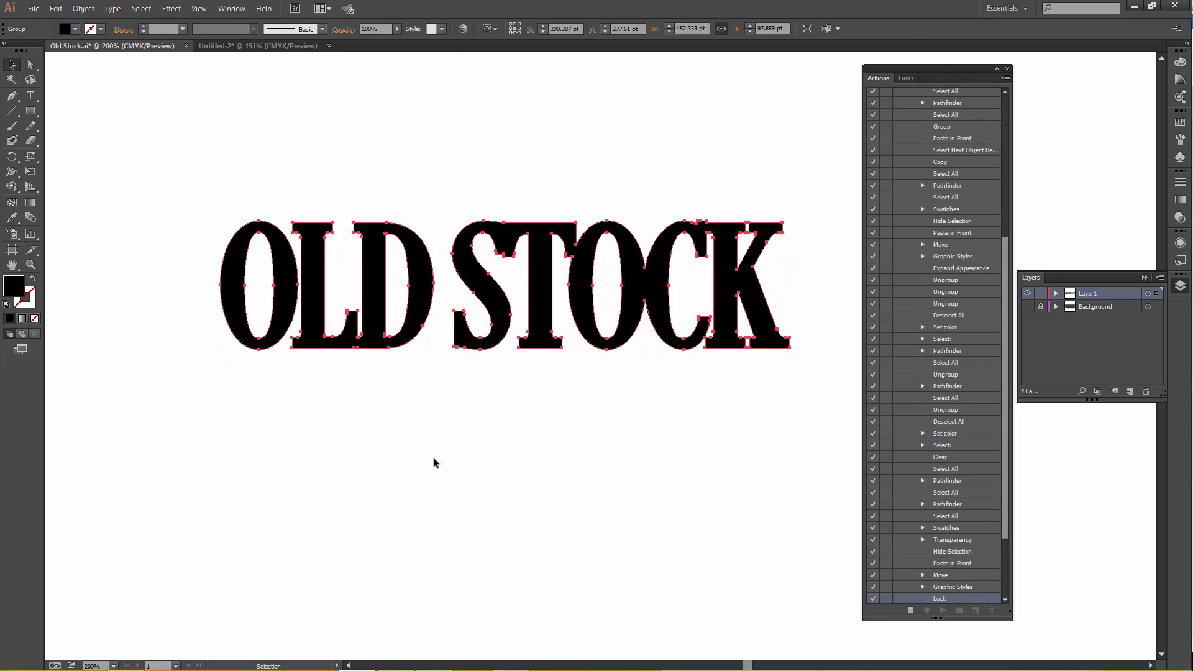
pyautogui.click(477, 415)
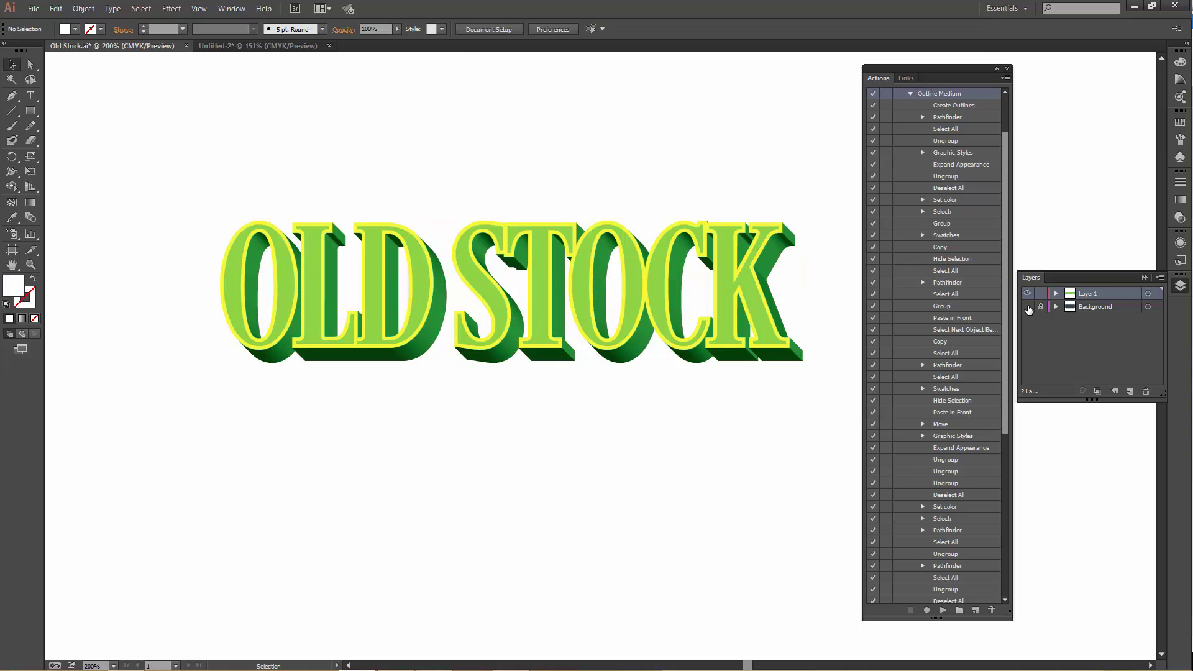
# Show the Background layer behind the lettering and collapse the step list of the Outline Medium action
pyautogui.click(1028, 306)
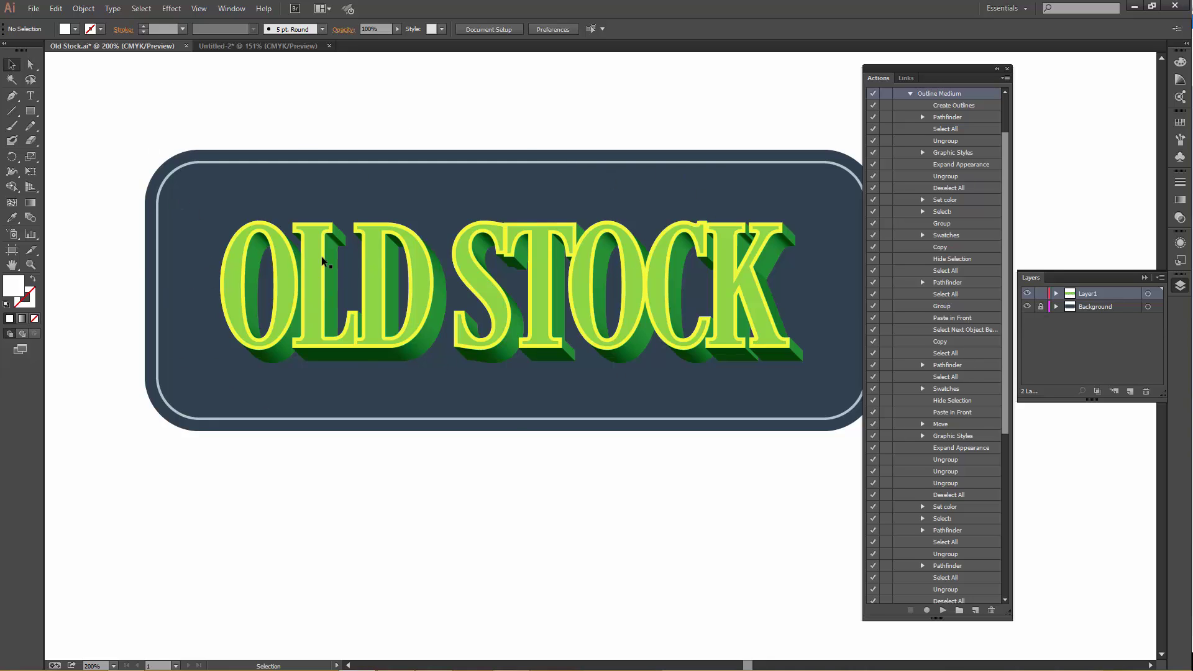
pyautogui.moveTo(702, 441); pyautogui.dragTo(653, 446)
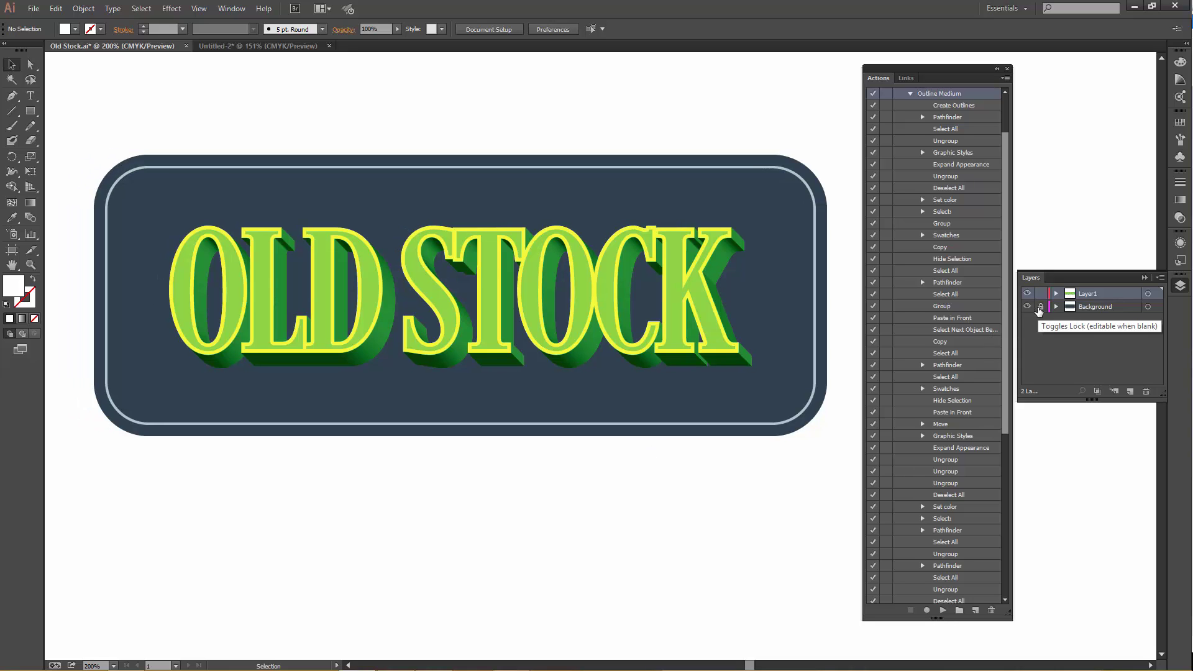
pyautogui.click(1042, 307)
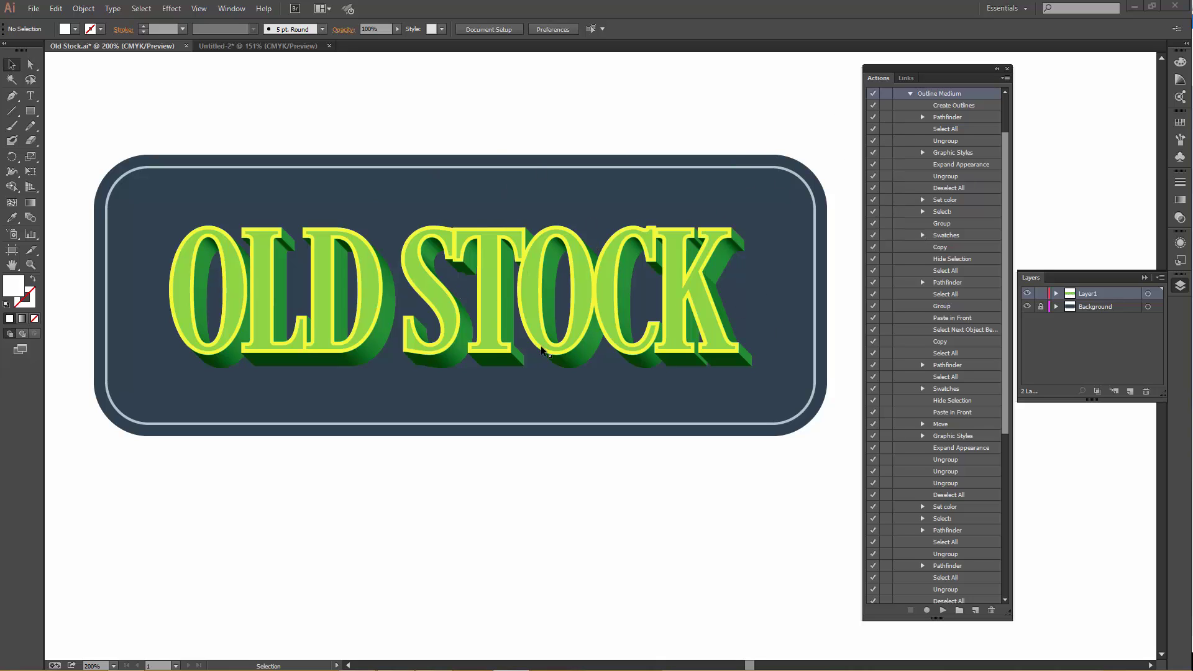
pyautogui.click(910, 94)
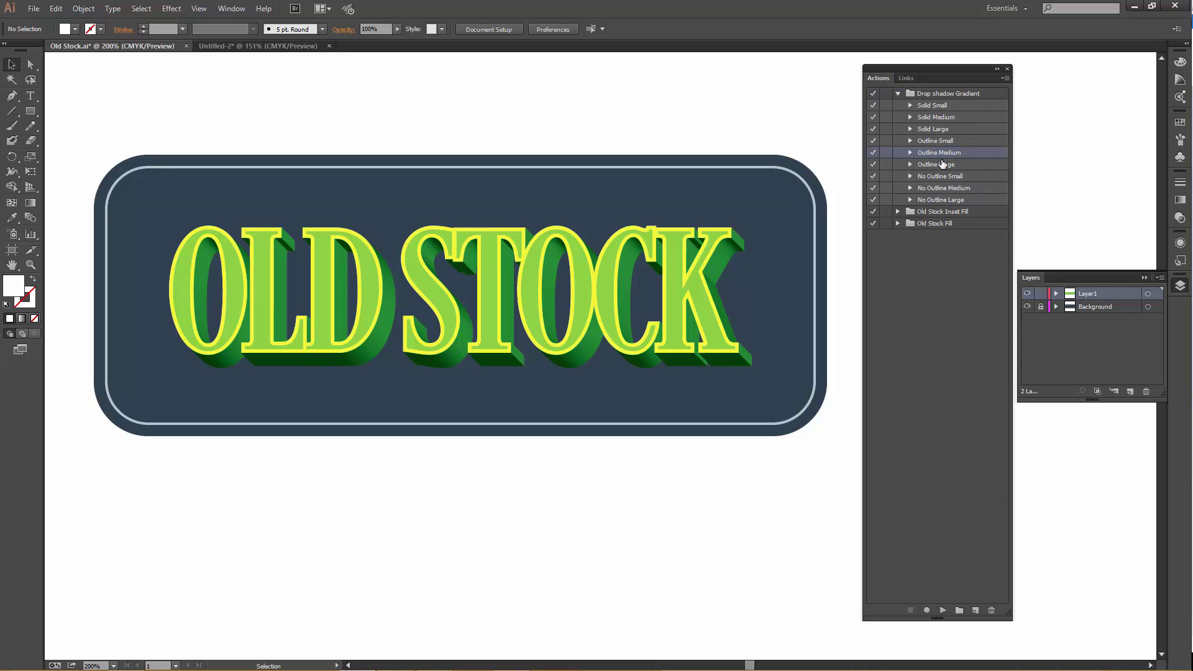
# Recolor the green drop shadow with the dark slate blue swatch that matches the badge background and deselect it
pyautogui.click(461, 352)
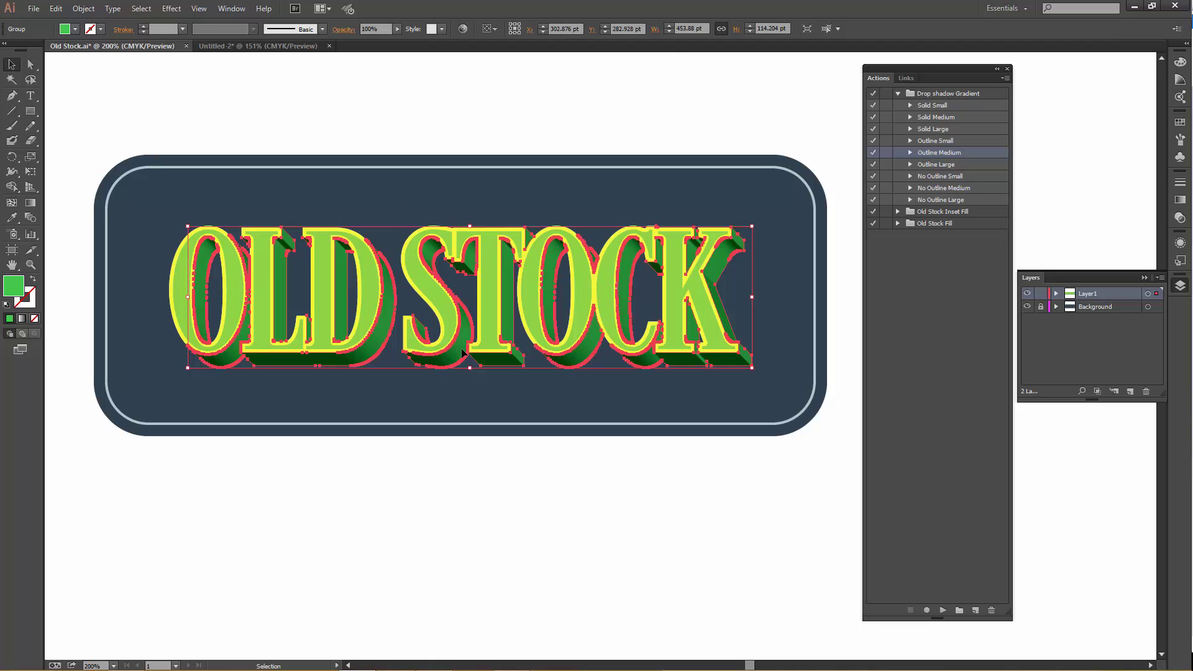
pyautogui.click(1180, 123)
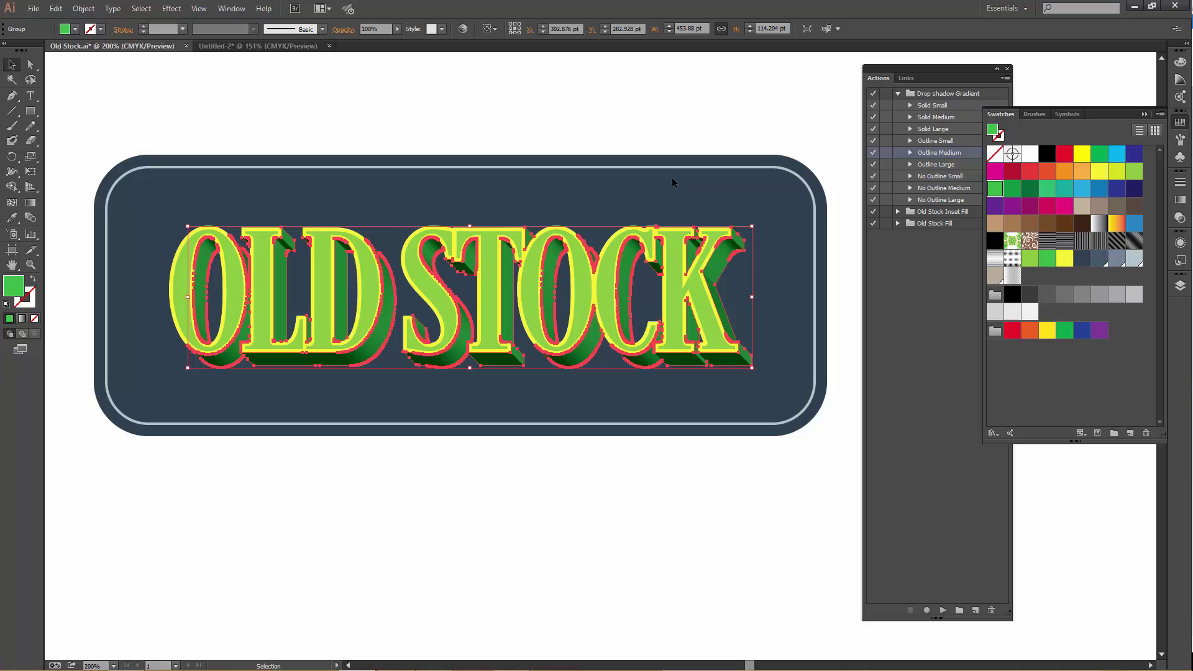
pyautogui.click(1082, 259)
pyautogui.click(385, 103)
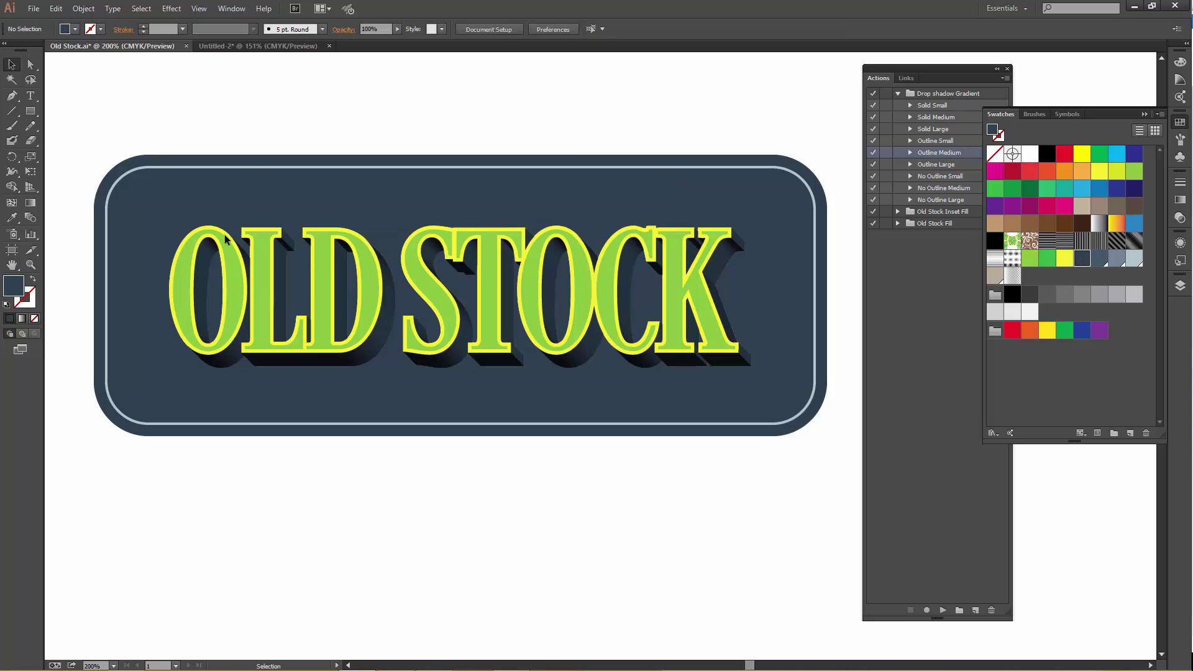
# Recolor the yellow outline of the lettering grey-blue and the green letter faces beige, and deselect the artwork
pyautogui.click(319, 227)
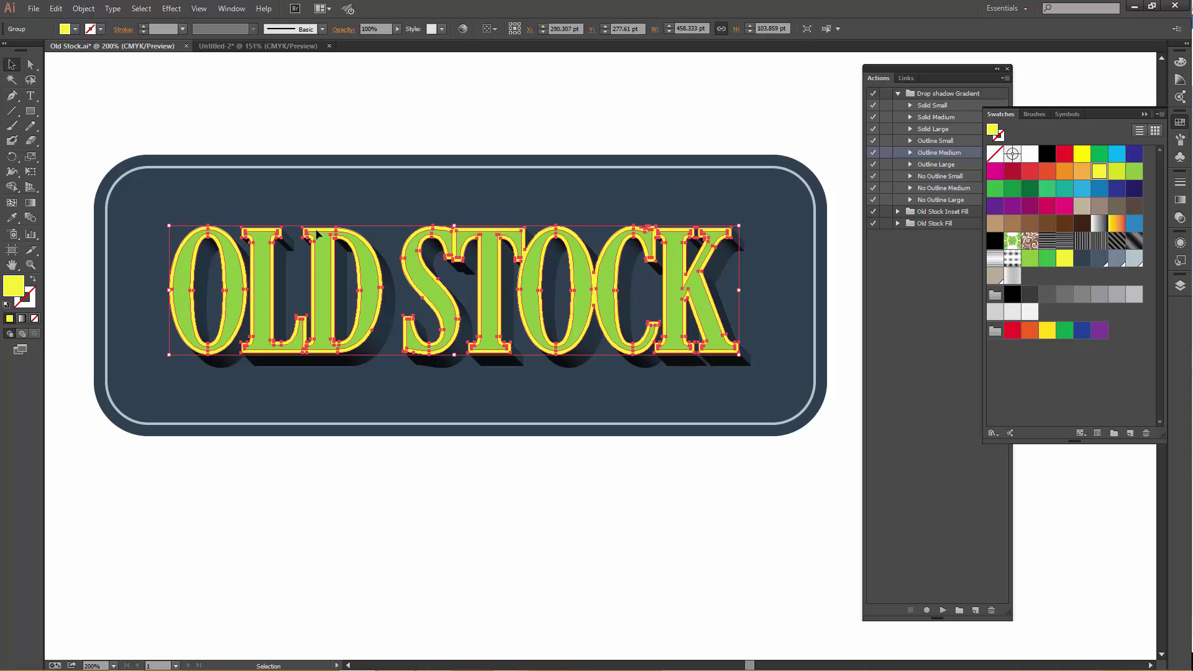
pyautogui.click(1117, 258)
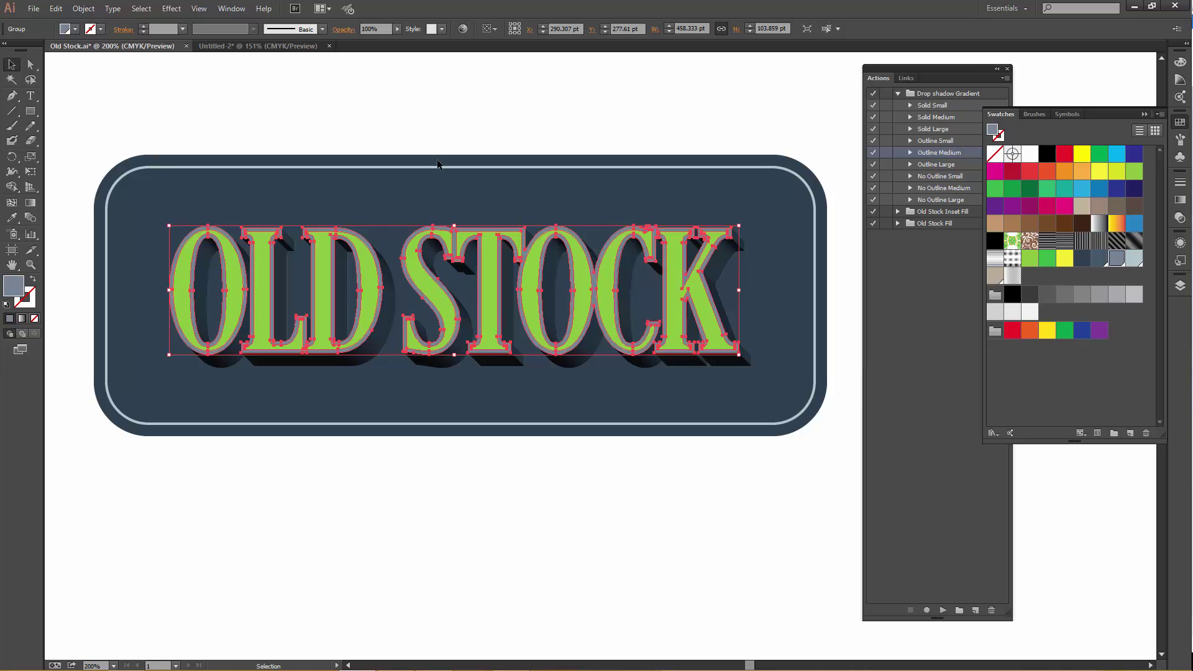
pyautogui.click(361, 109)
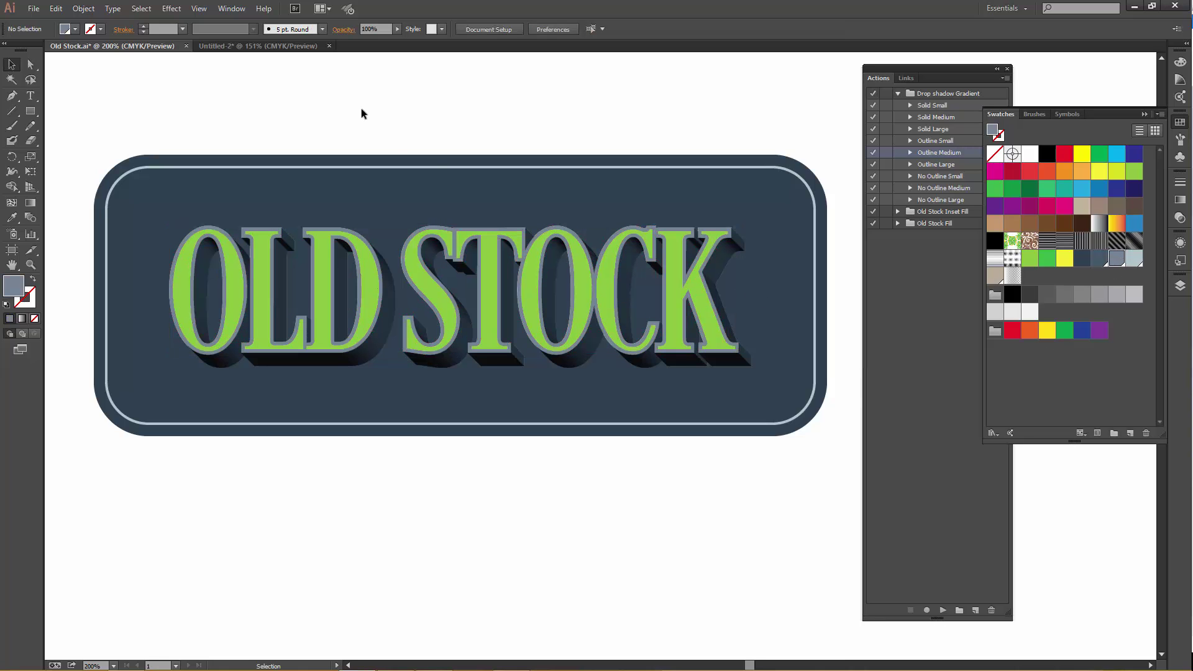
pyautogui.click(428, 293)
pyautogui.click(995, 275)
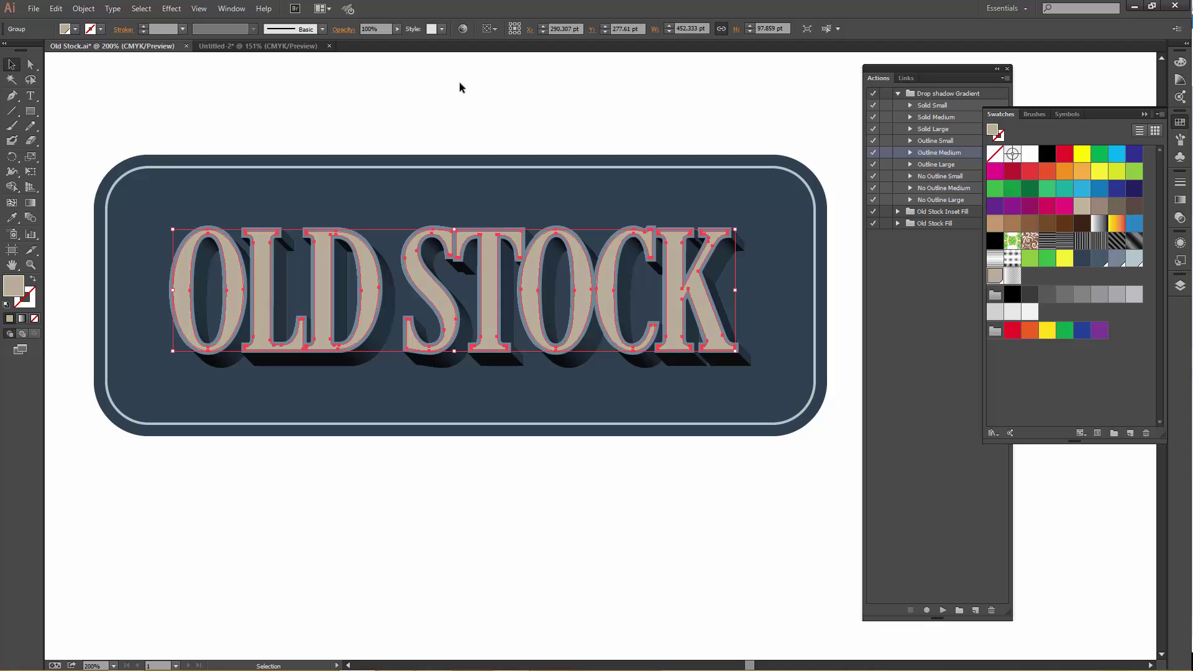
pyautogui.click(398, 79)
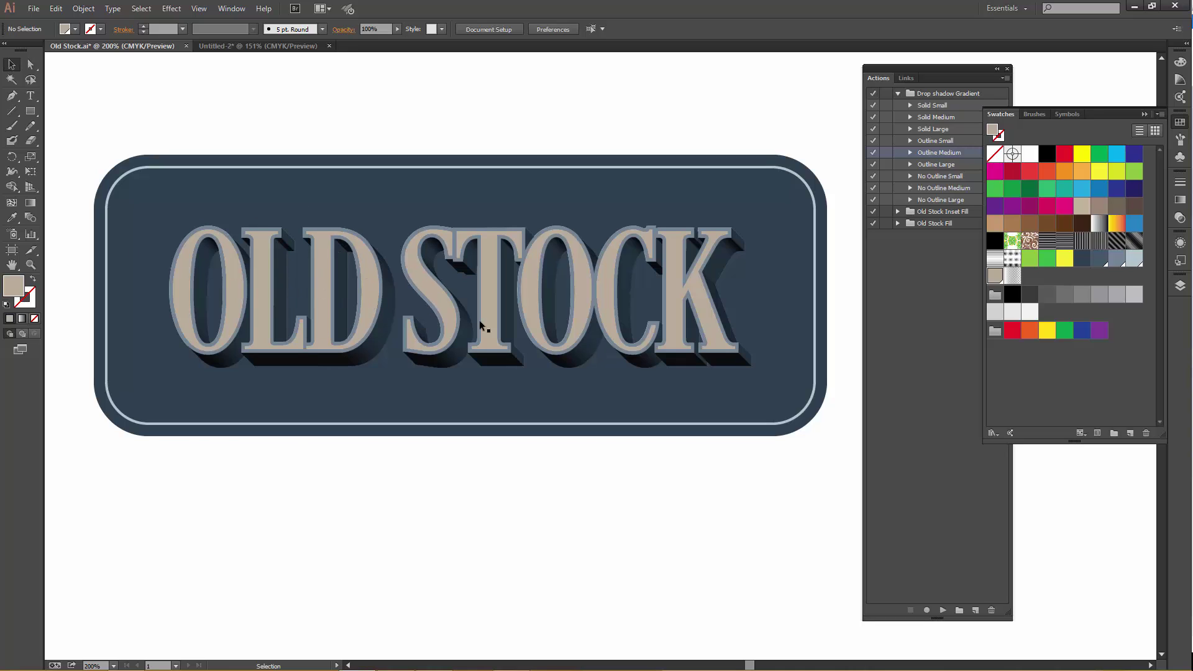
# Copy the drop shadow, lock Layer1, and paste the copy in front on a new layer above it
pyautogui.click(393, 312)
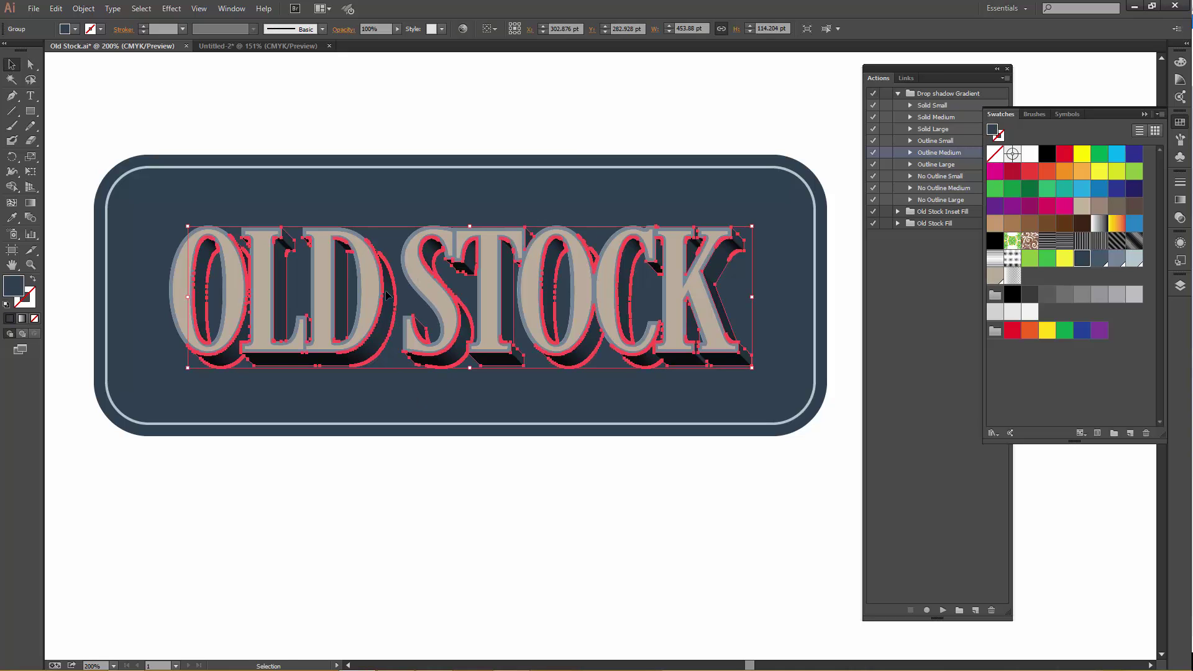
pyautogui.click(1183, 286)
pyautogui.hotkey('ctrl', 'shift', 'a')
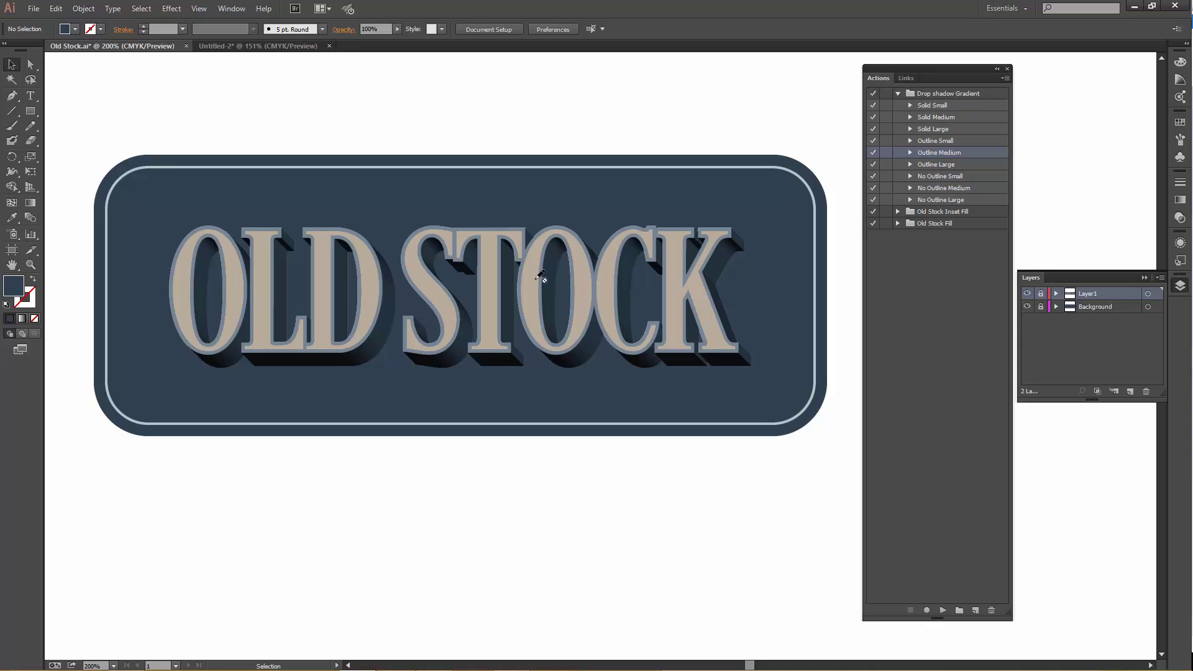
pyautogui.click(1132, 392)
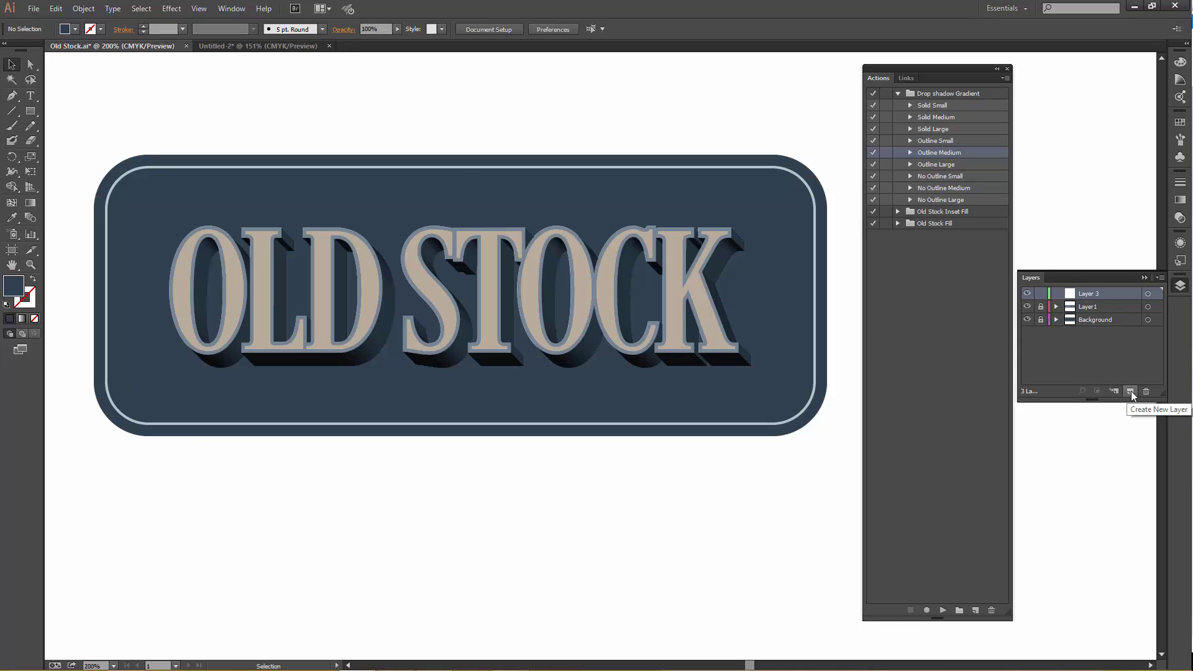
pyautogui.press('a')
pyautogui.hotkey('ctrl', 'f')
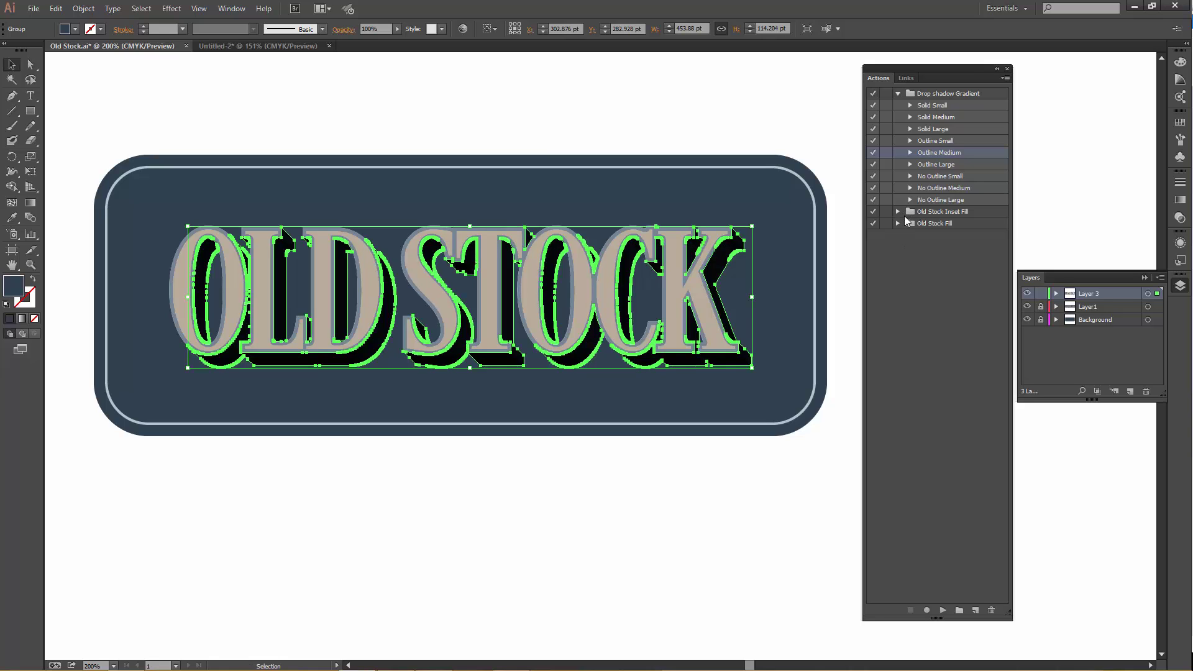
# Run the Diagonal action from the Old Stock Inset Fill set on the copied drop shadow, continuing past the Create Outlines alert
pyautogui.click(937, 212)
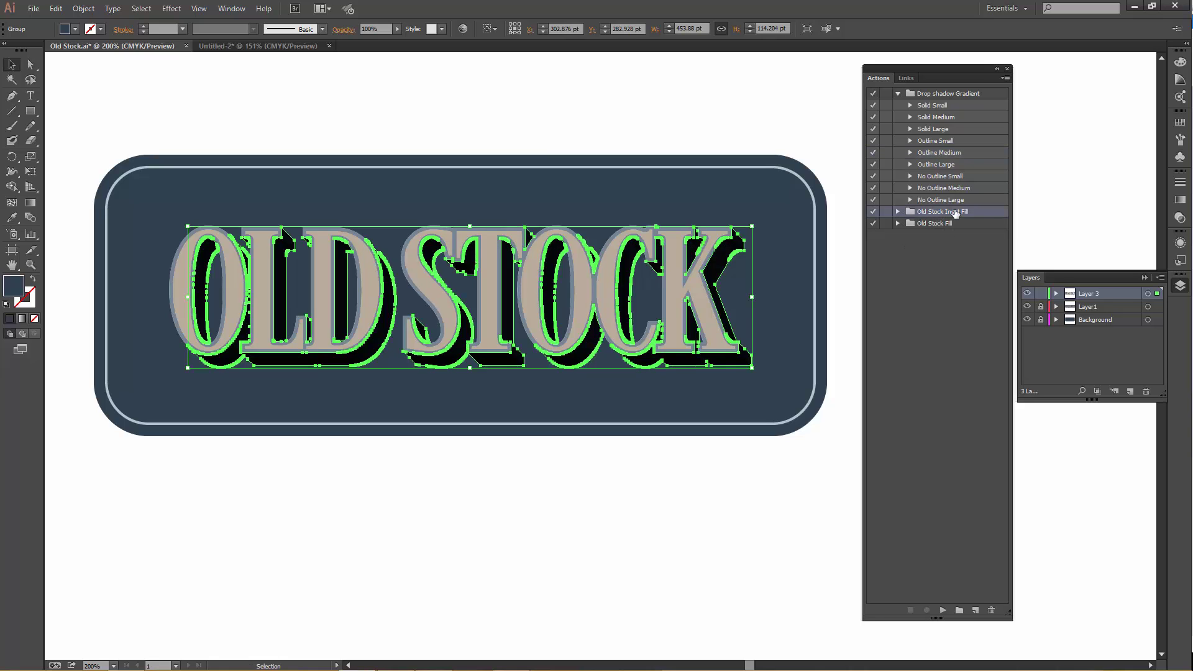
pyautogui.click(898, 211)
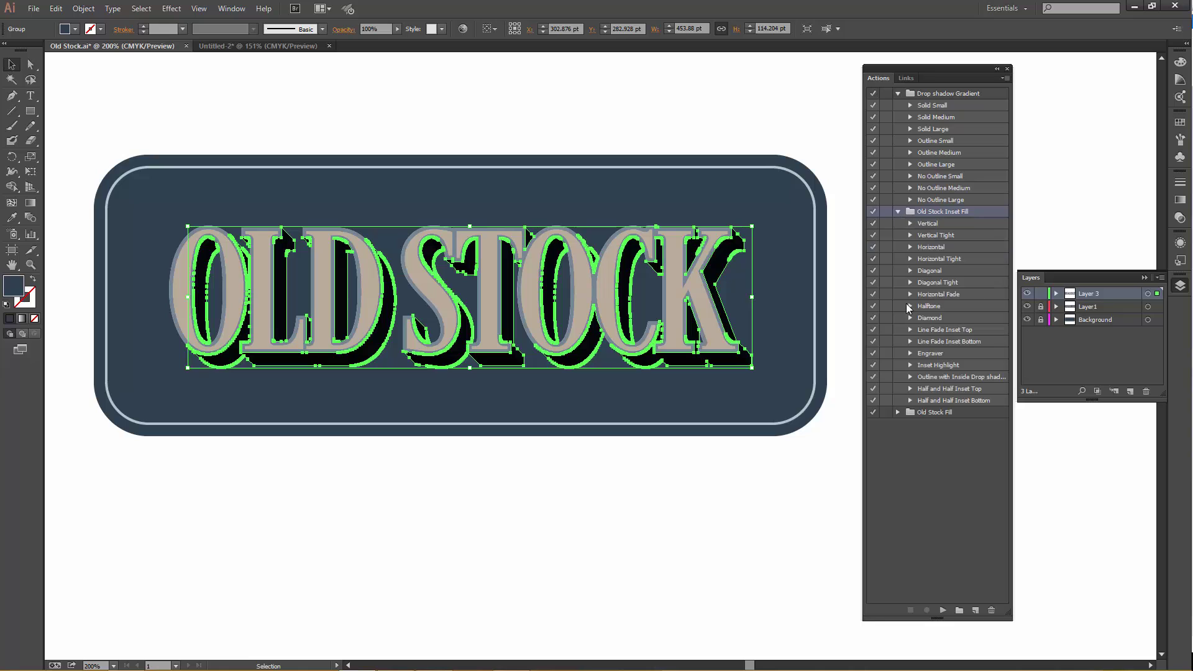
pyautogui.click(943, 271)
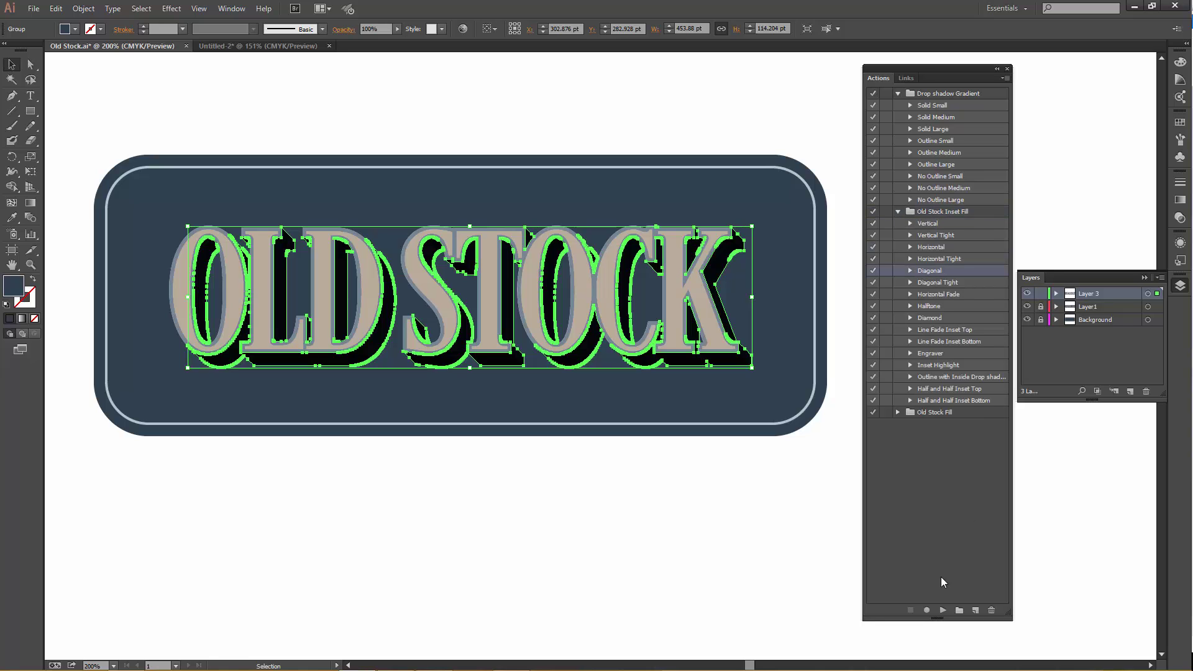
pyautogui.click(945, 613)
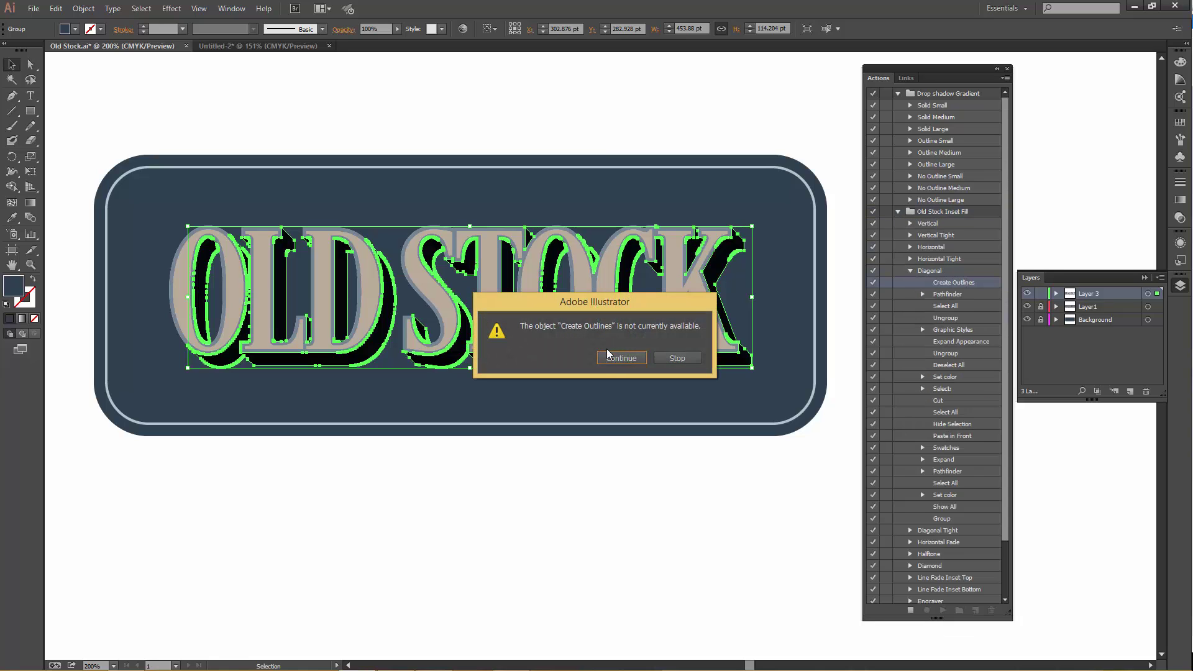
pyautogui.click(614, 366)
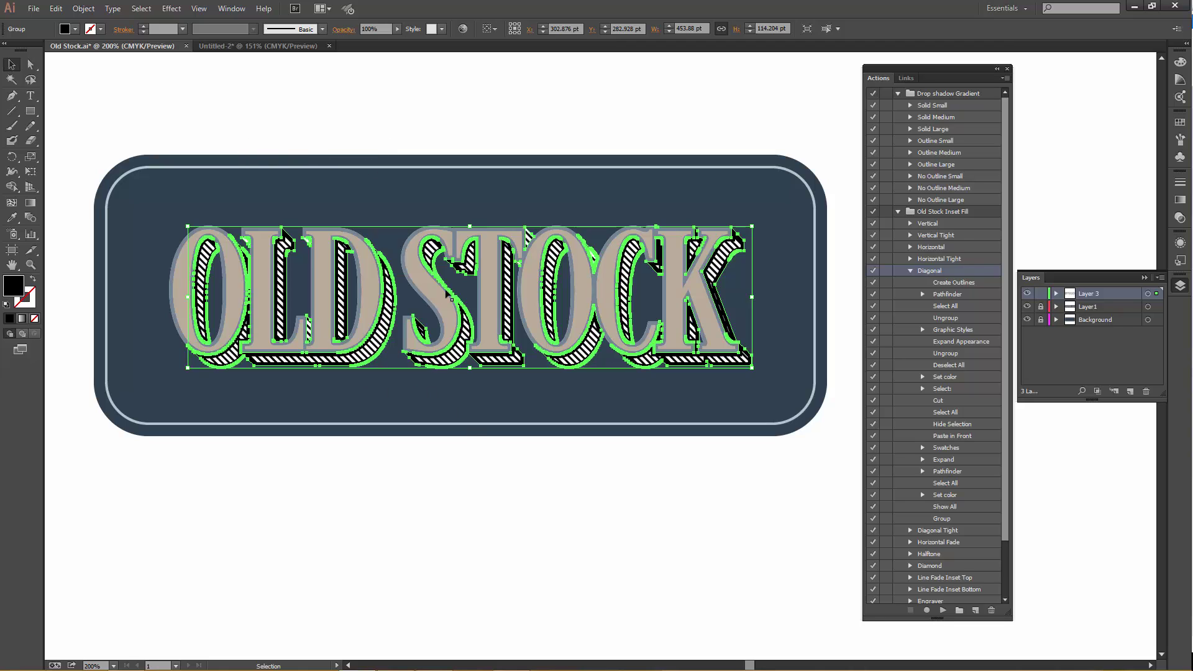
# Delete the black base behind the white diagonal stripes on Layer 3
pyautogui.click(421, 118)
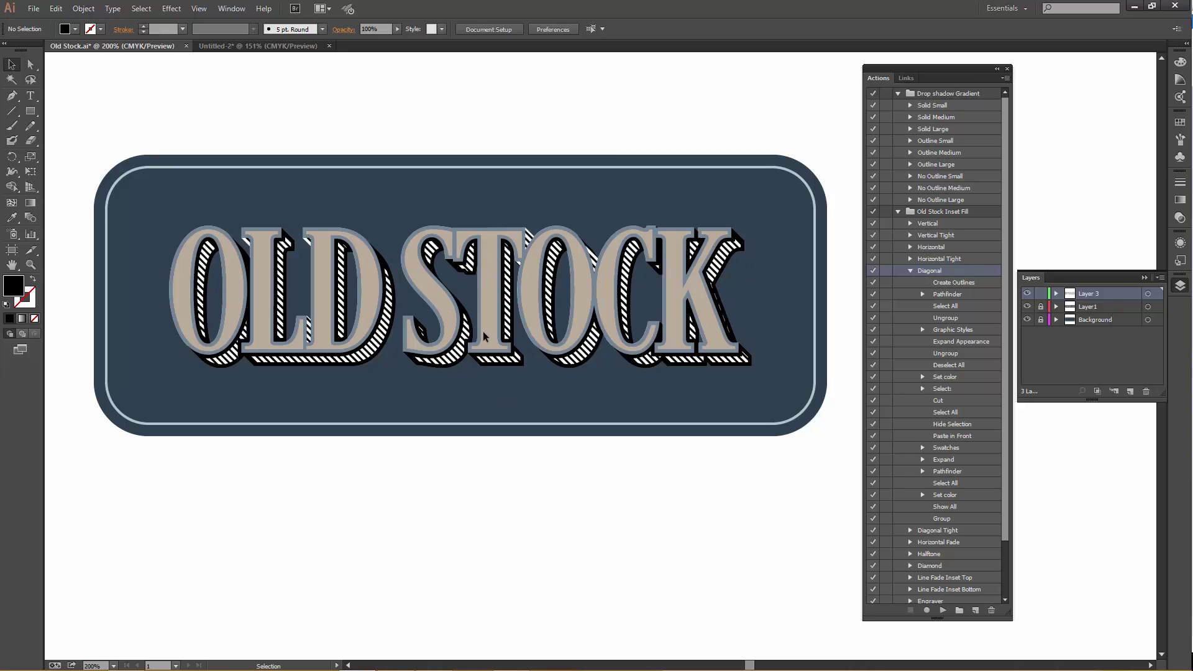
pyautogui.click(466, 314)
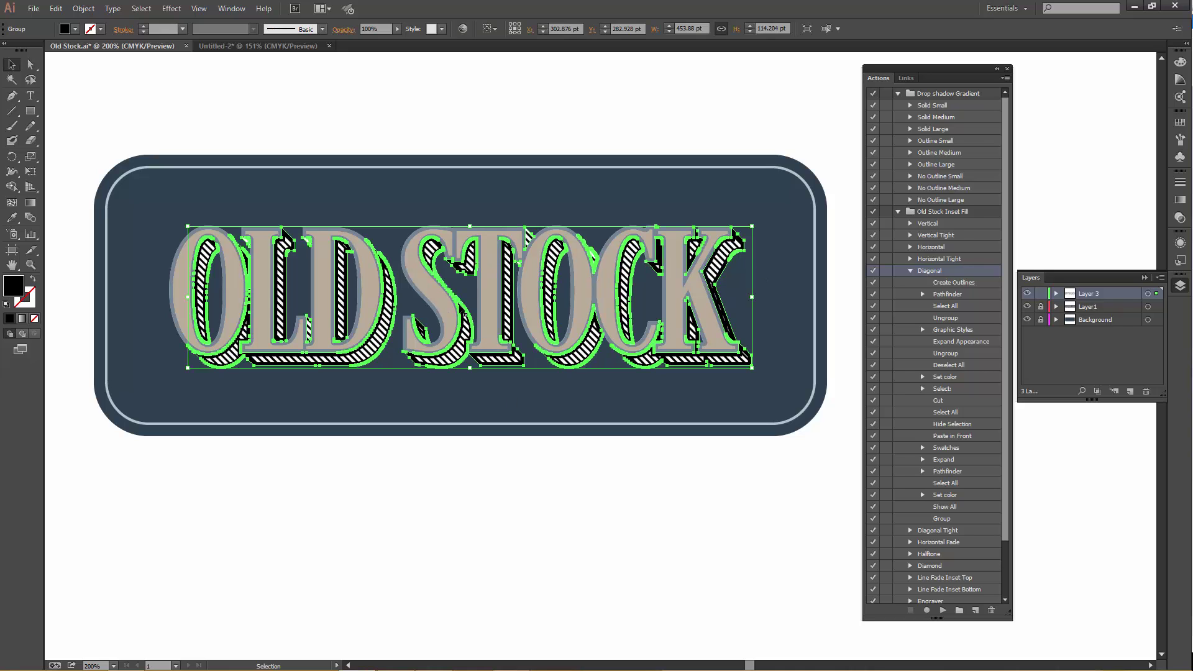
pyautogui.hotkey('ctrl', 'shift', 'a')
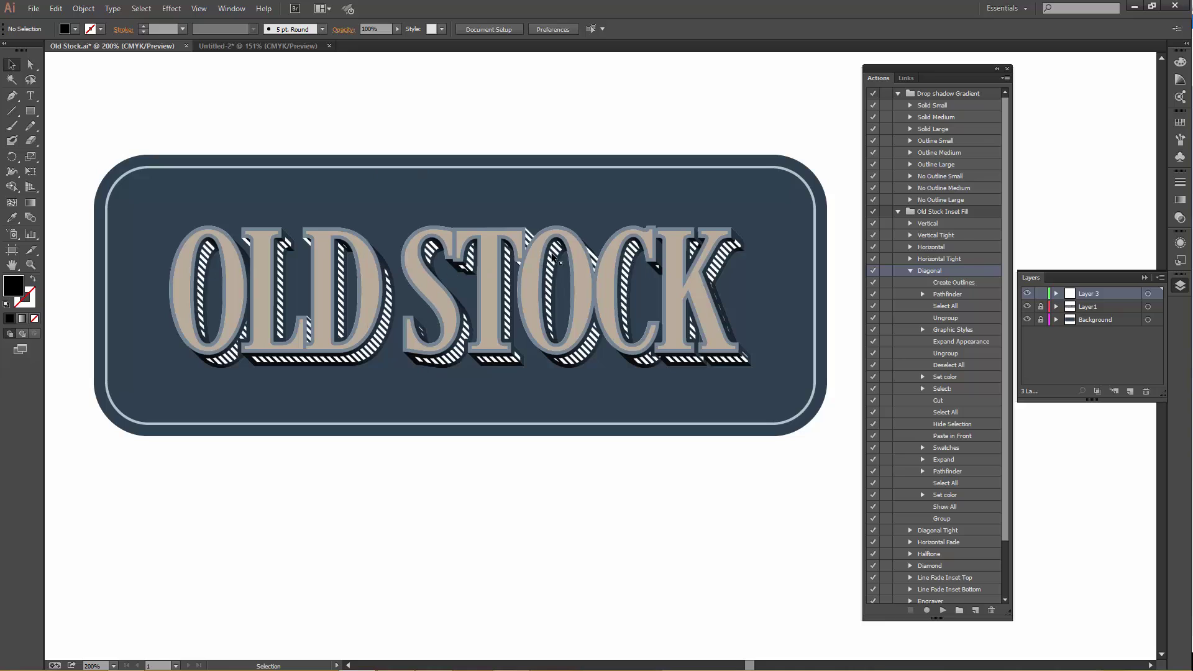
# Fill the white diagonal stripes with the fading light grey gradient swatch and recolor its transparent end stop white
pyautogui.click(316, 310)
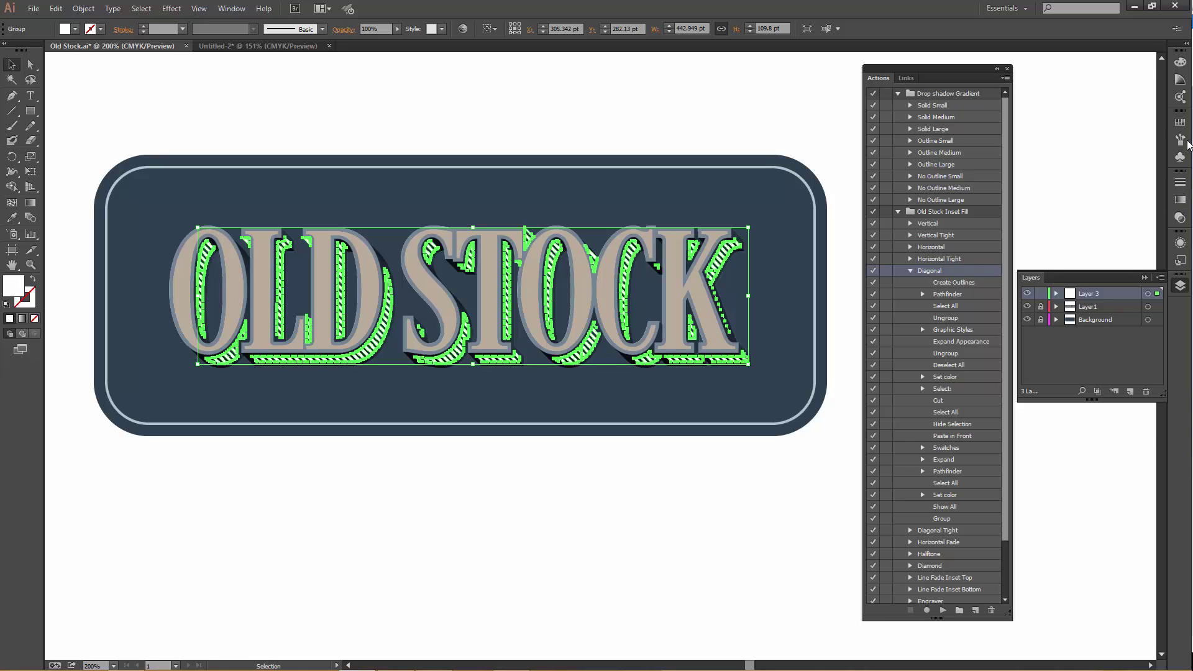
pyautogui.click(1181, 121)
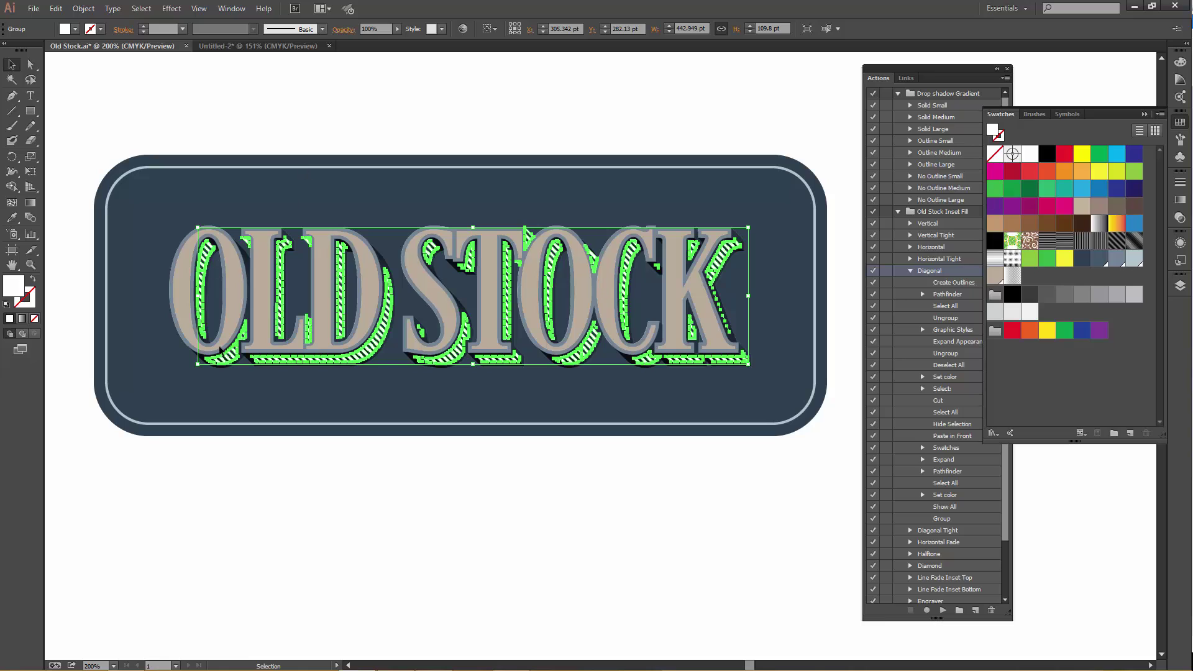
pyautogui.click(1014, 276)
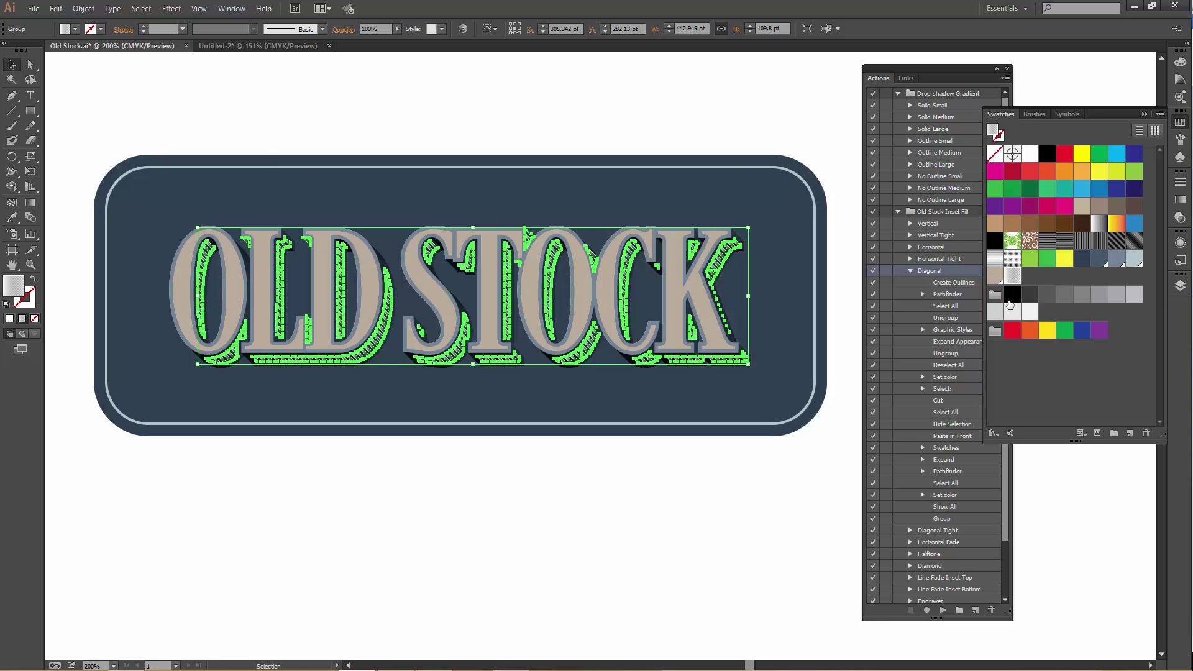
pyautogui.click(1181, 199)
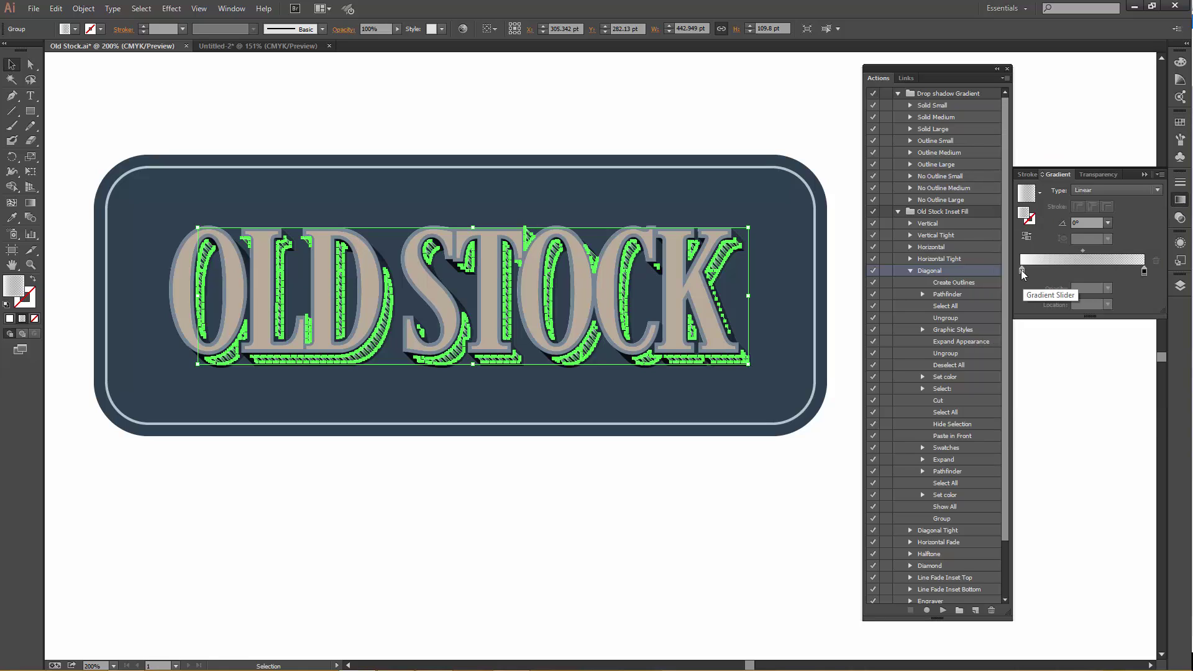
pyautogui.click(1023, 271)
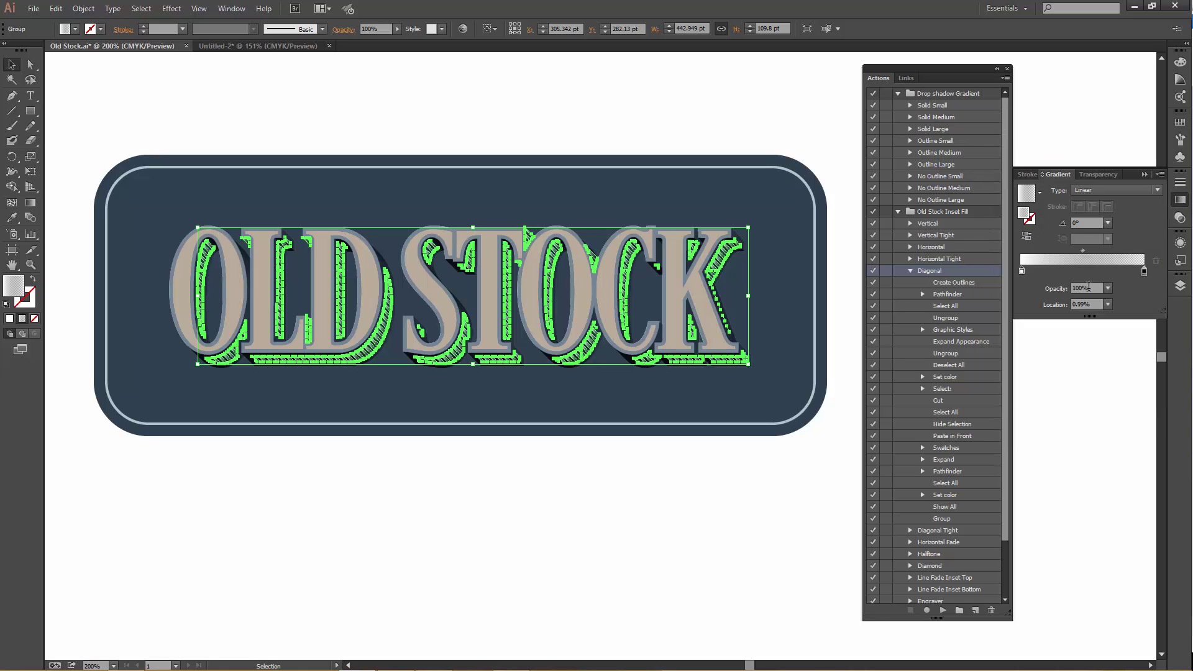
pyautogui.click(1145, 272)
pyautogui.doubleClick(1144, 272)
pyautogui.click(1003, 308)
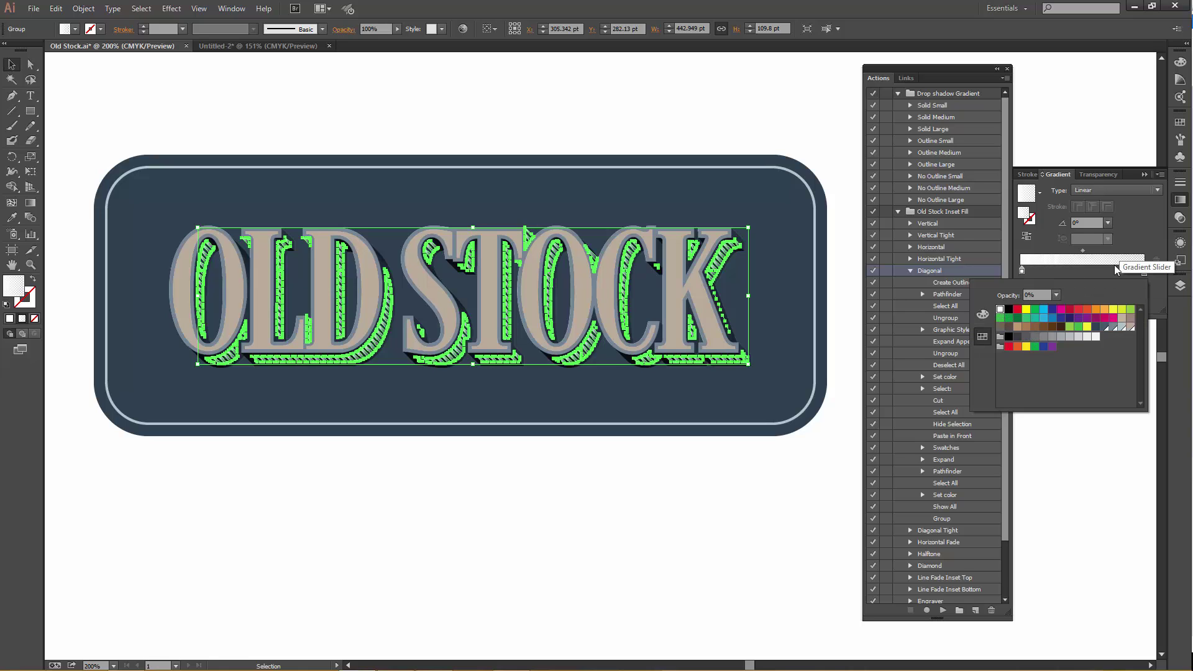
pyautogui.click(1135, 226)
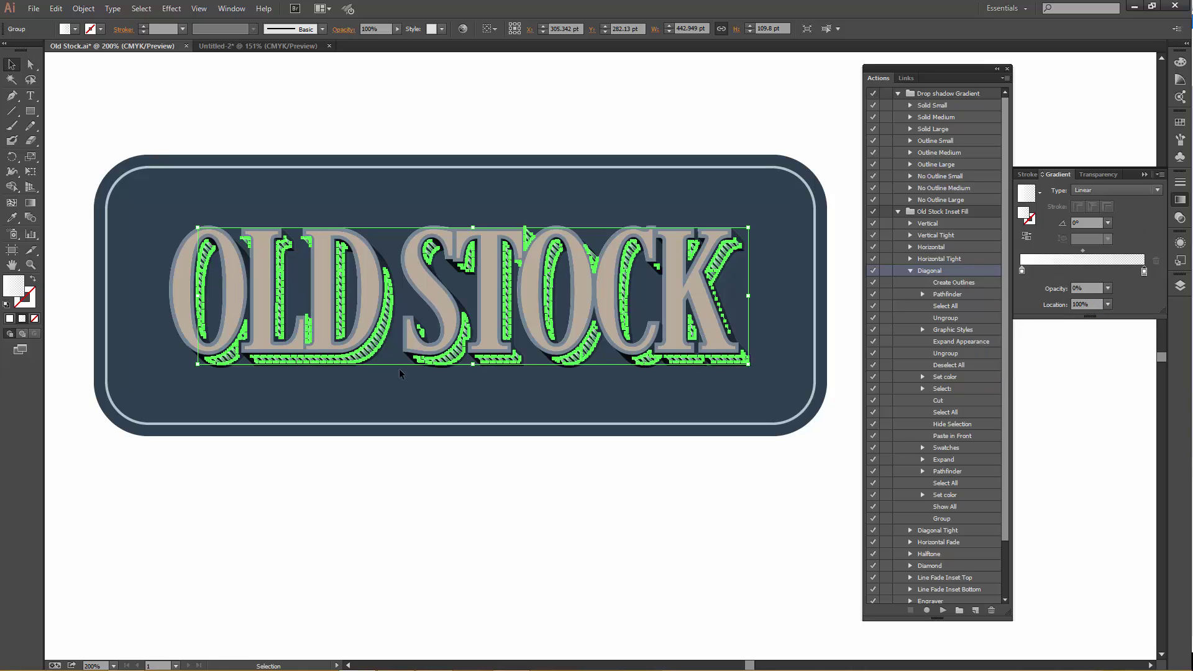
# Run the stripes' gradient straight down the lettering at -90° with the Gradient tool and deselect the artwork
pyautogui.click(29, 204)
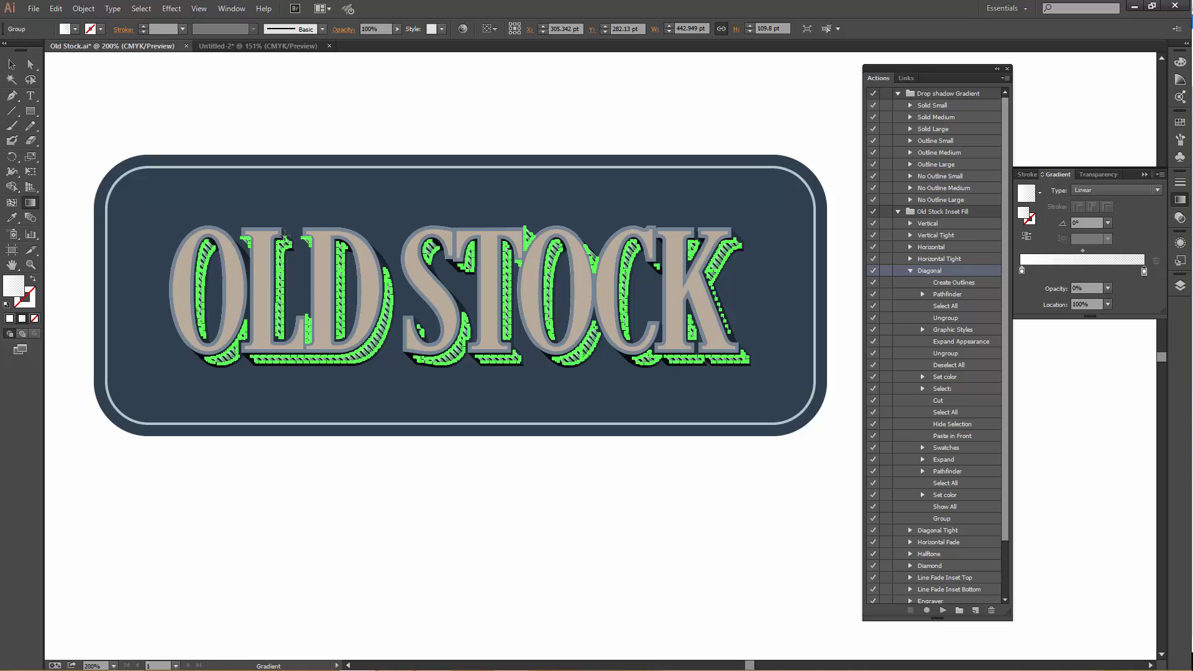
pyautogui.moveTo(284, 235); pyautogui.dragTo(277, 375)
pyautogui.click(11, 64)
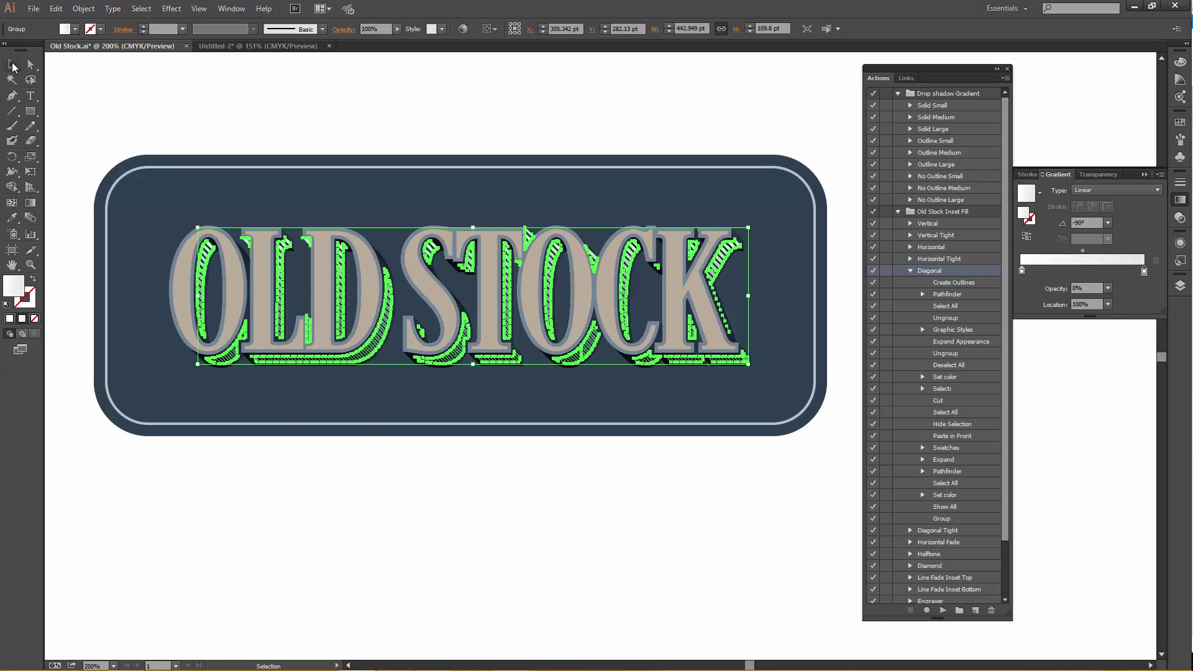
pyautogui.click(305, 116)
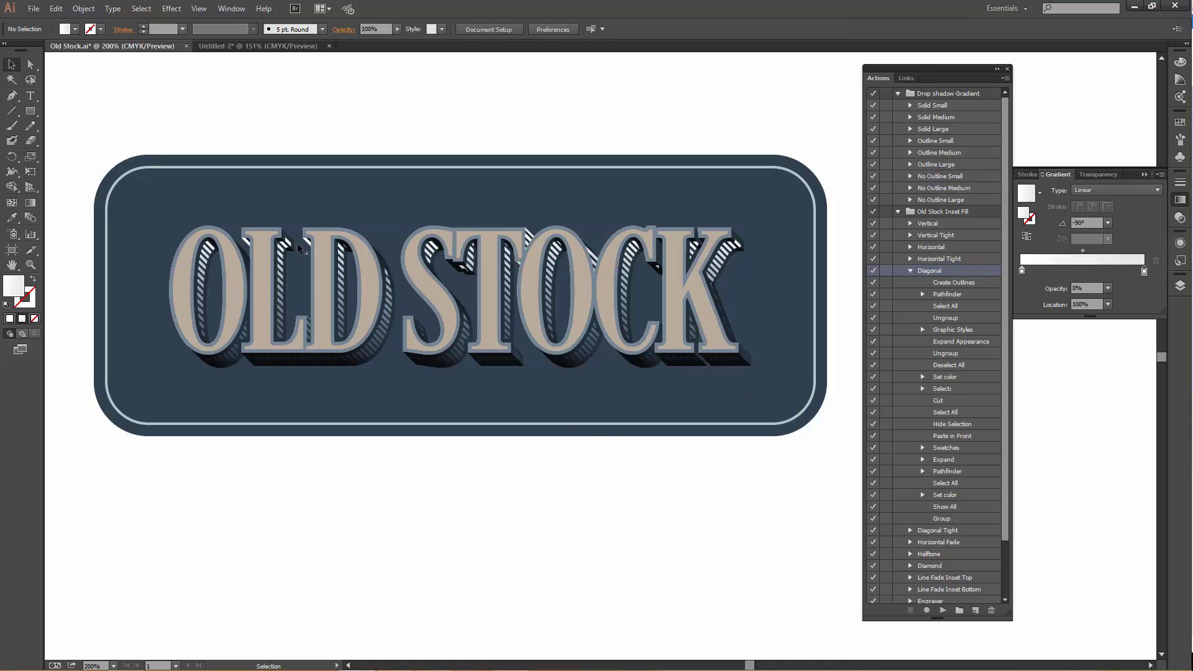
# Lower the opacity of the diagonal stripes to 25% and deselect them
pyautogui.click(341, 262)
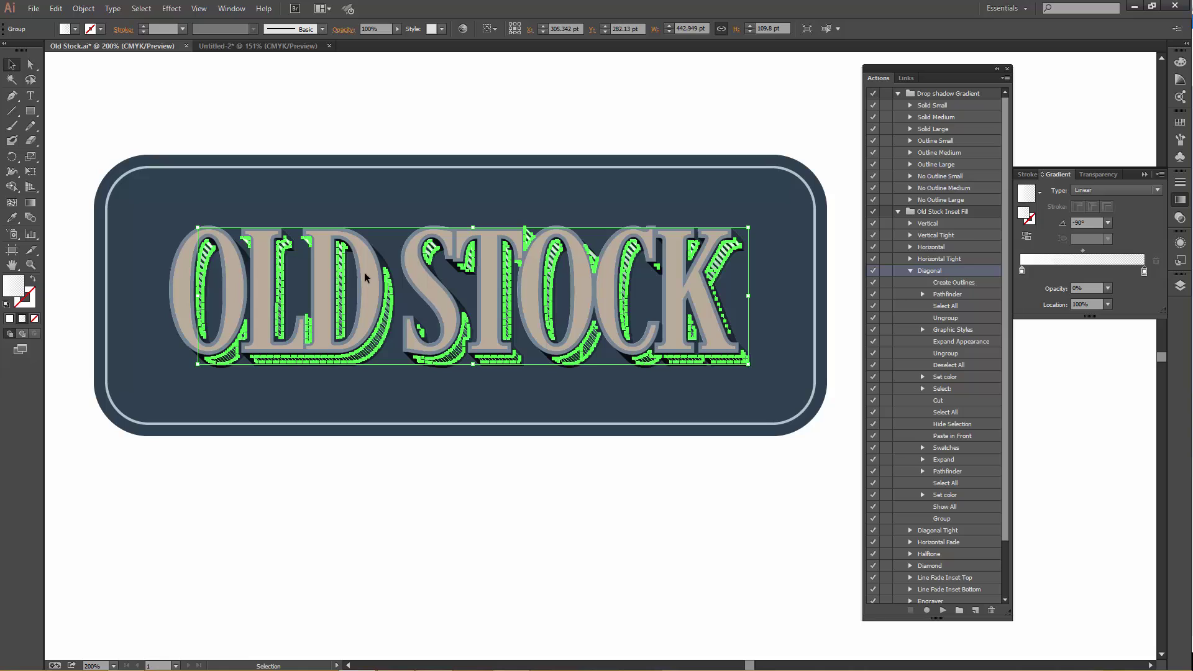
pyautogui.click(1098, 174)
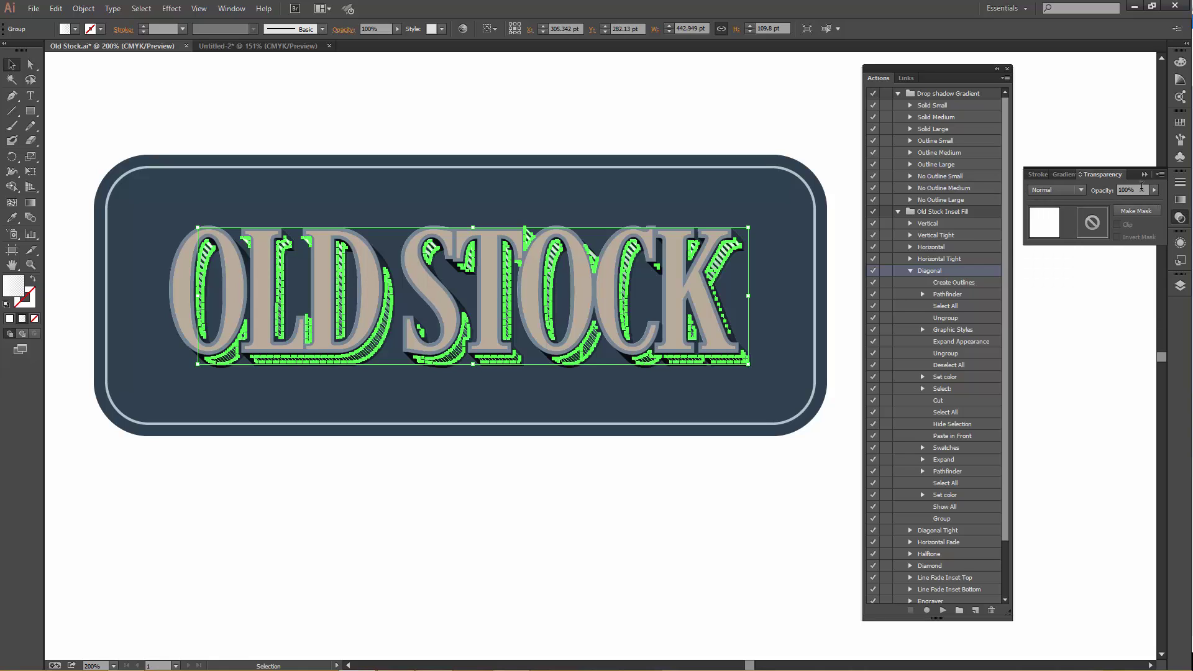
pyautogui.click(1142, 191)
pyautogui.write('25')
pyautogui.press('Return')
pyautogui.click(265, 107)
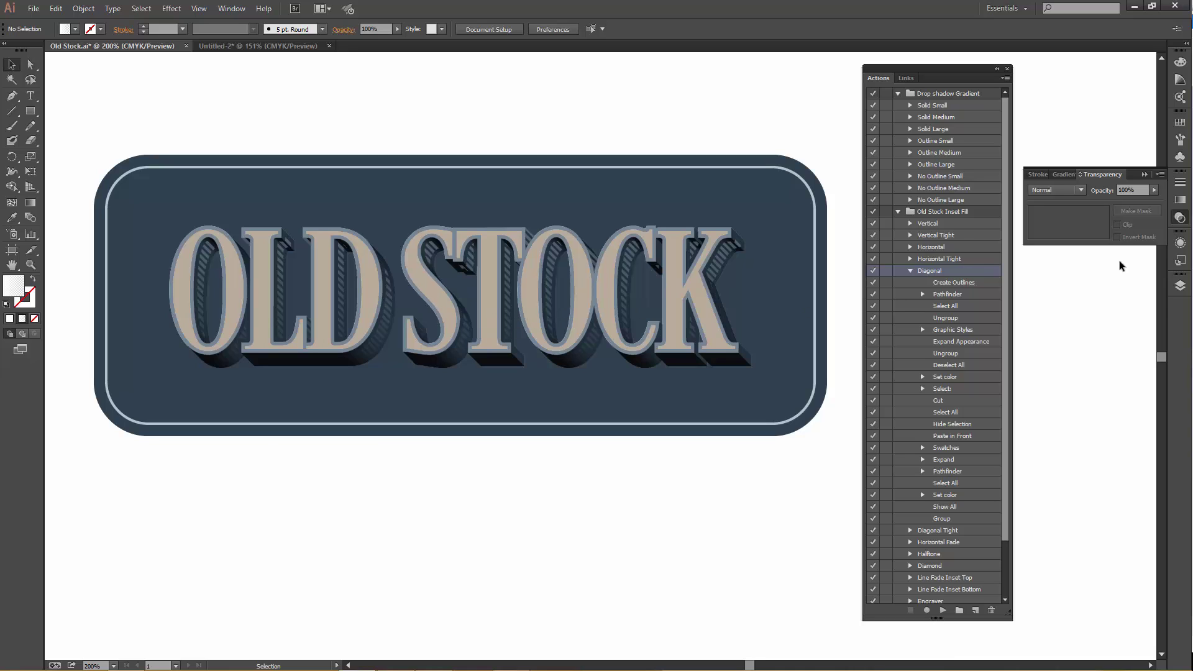
# Lock Layer 3, unlock Layer1 and select the beige letter faces
pyautogui.click(1179, 289)
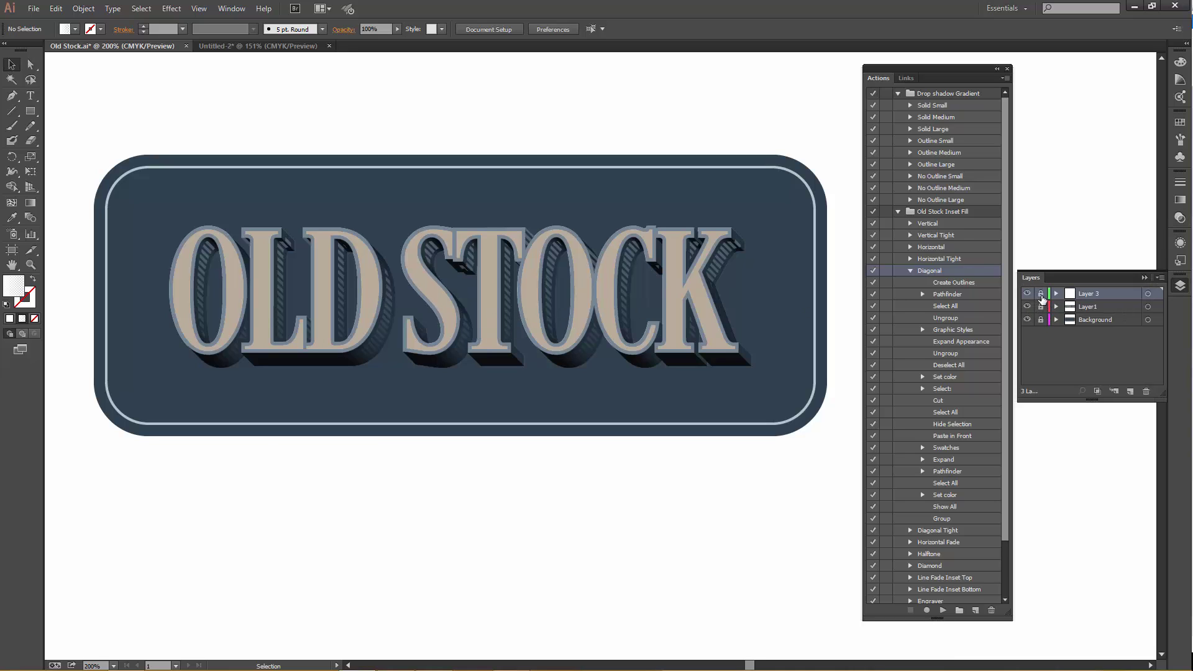
pyautogui.click(1042, 306)
pyautogui.click(492, 278)
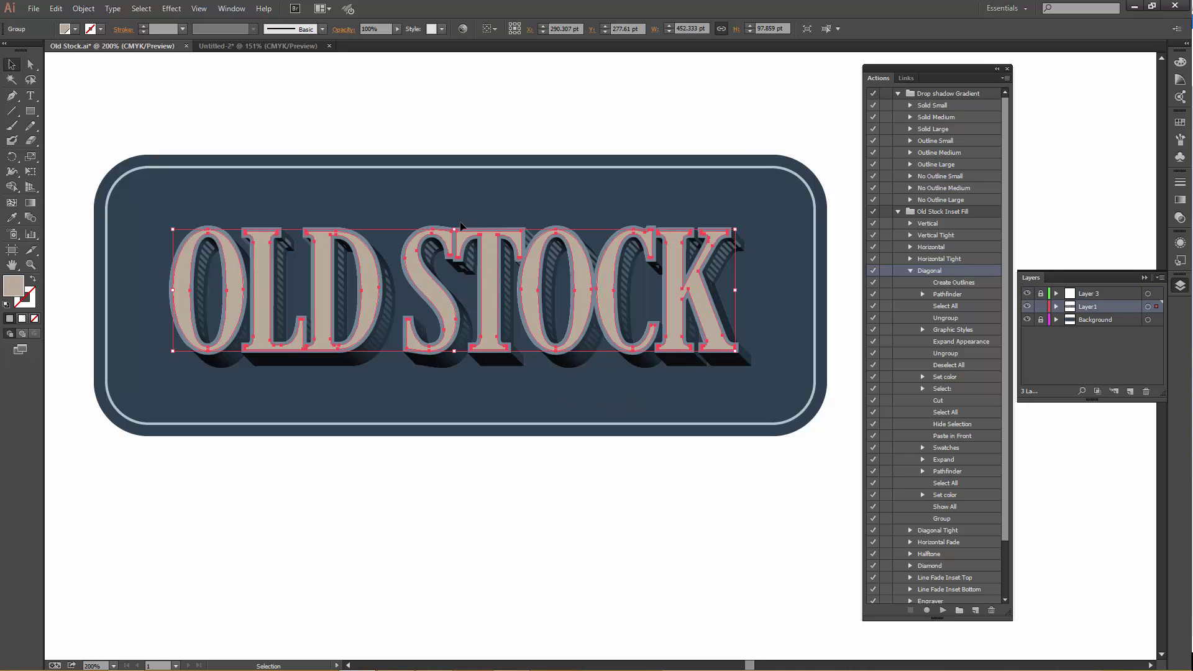
# Apply a Drop Shadow effect to the letter faces with X offset, Y offset and blur each set to 1 pt, and deselect
pyautogui.click(171, 8)
pyautogui.moveTo(210, 152)
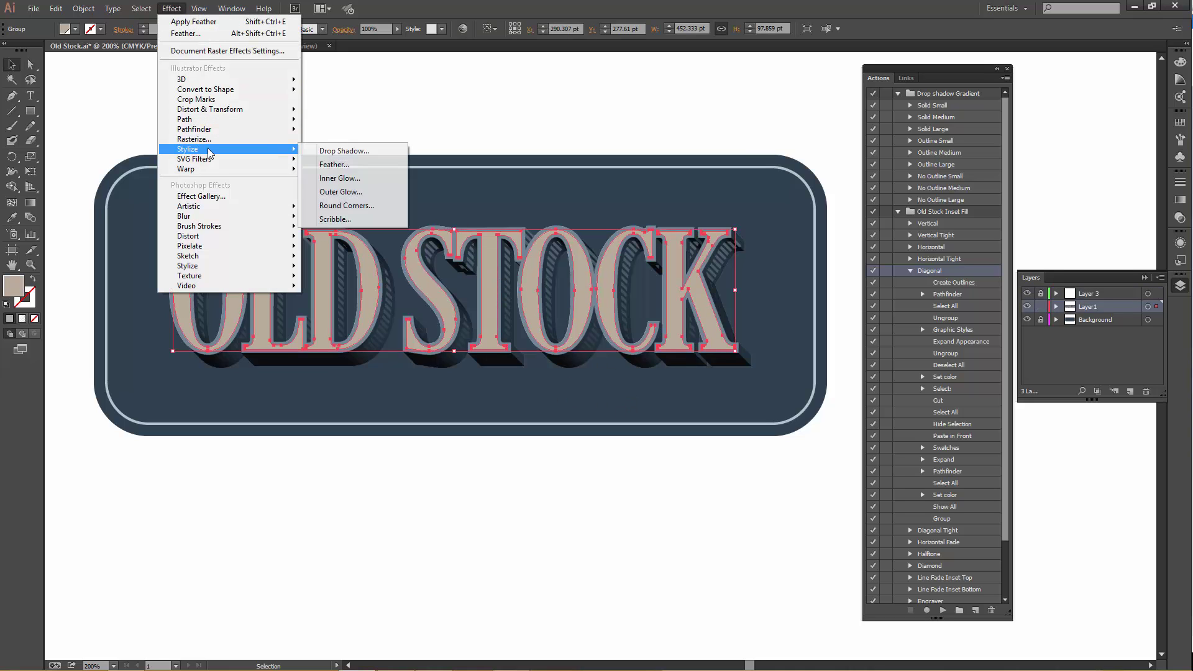
pyautogui.click(344, 151)
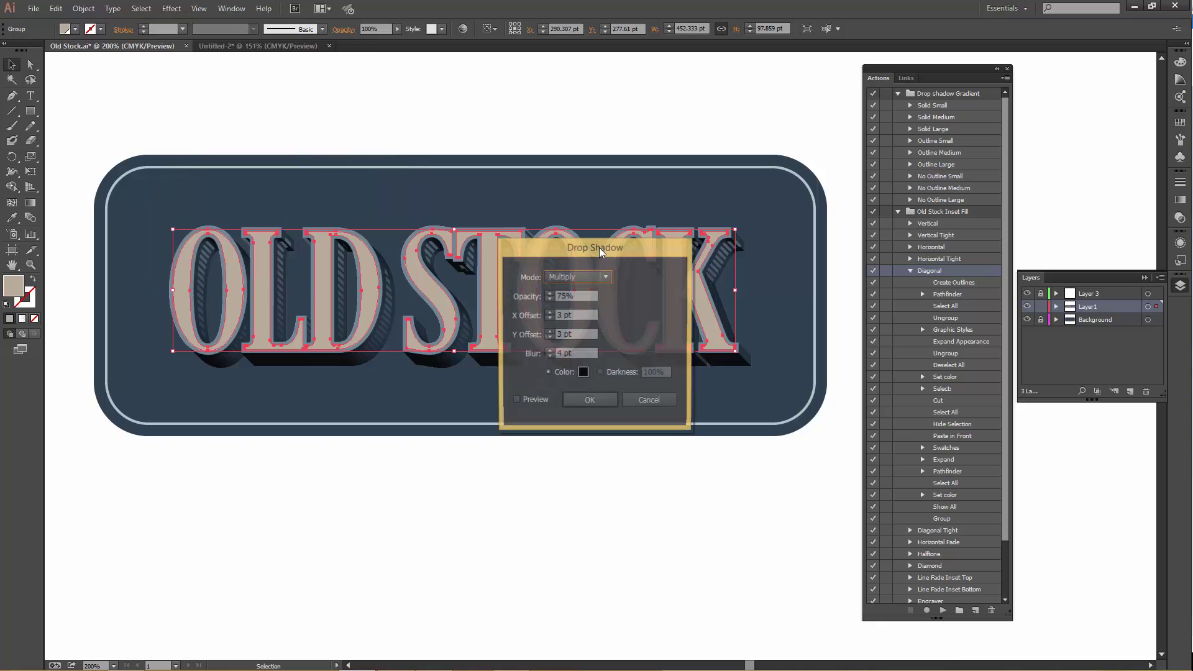
pyautogui.click(586, 316)
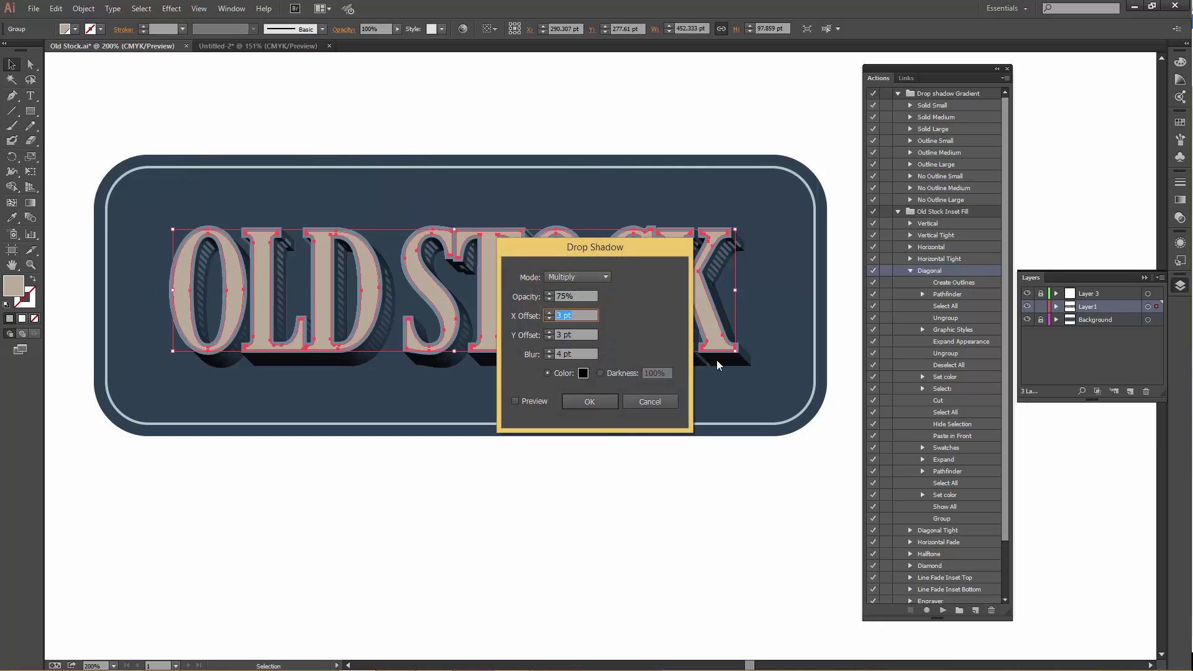
pyautogui.write('1')
pyautogui.press('Tab')
pyautogui.write('1')
pyautogui.press('Tab')
pyautogui.write('1')
pyautogui.press('Tab')
pyautogui.click(588, 402)
pyautogui.click(565, 558)
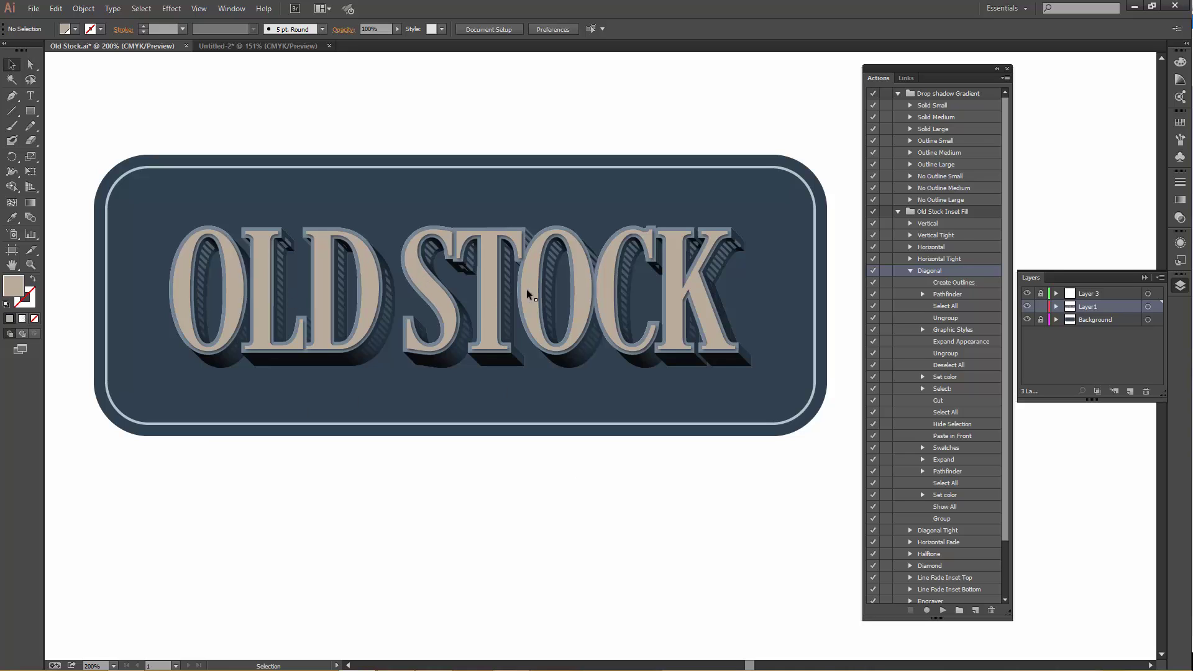
# Copy the beige letter faces, lock Layer1, and paste the copy in front on a new layer above it
pyautogui.click(490, 271)
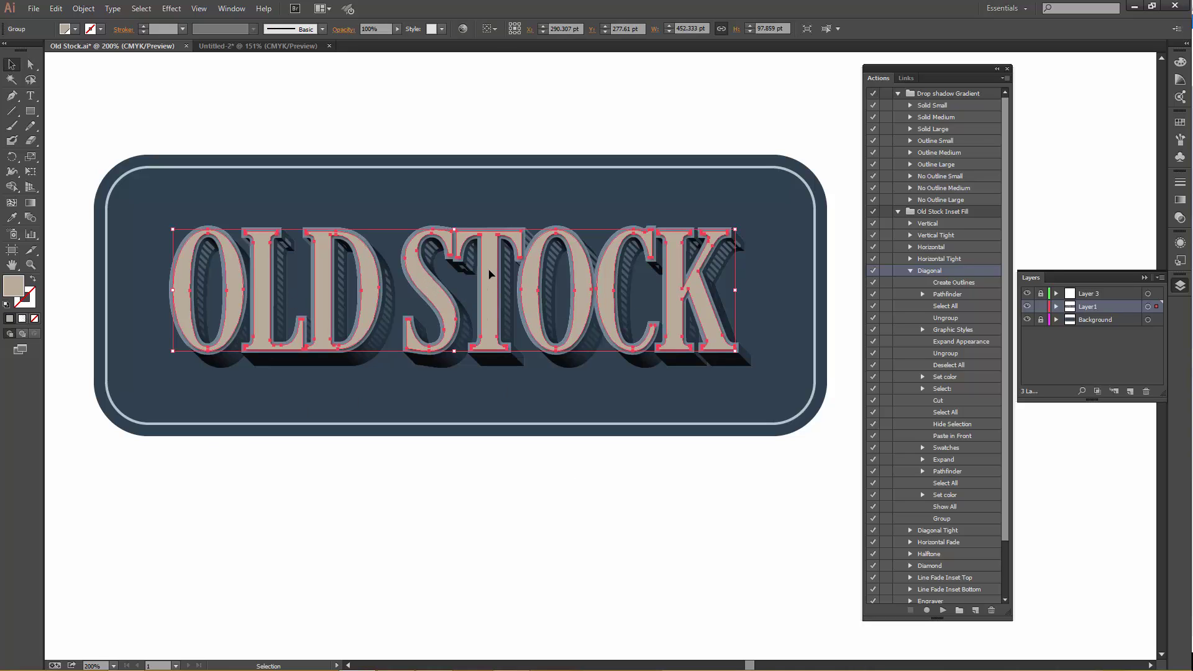
pyautogui.press('a')
pyautogui.click(1041, 306)
pyautogui.click(1131, 391)
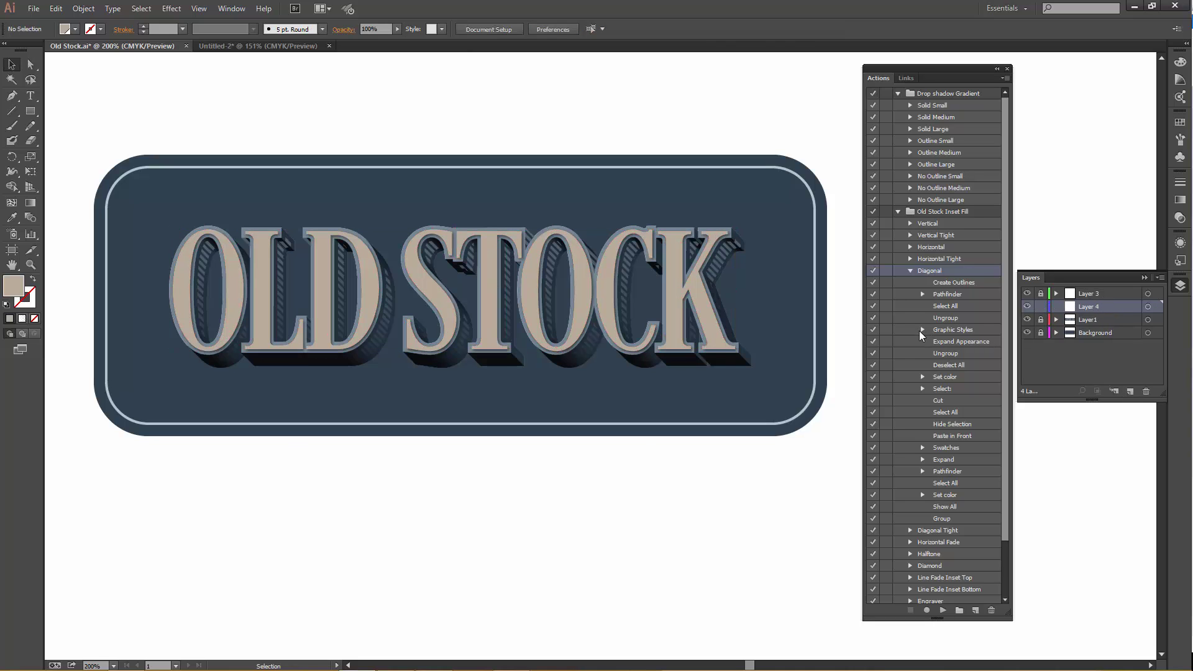
pyautogui.press('a')
pyautogui.hotkey('ctrl', 'a')
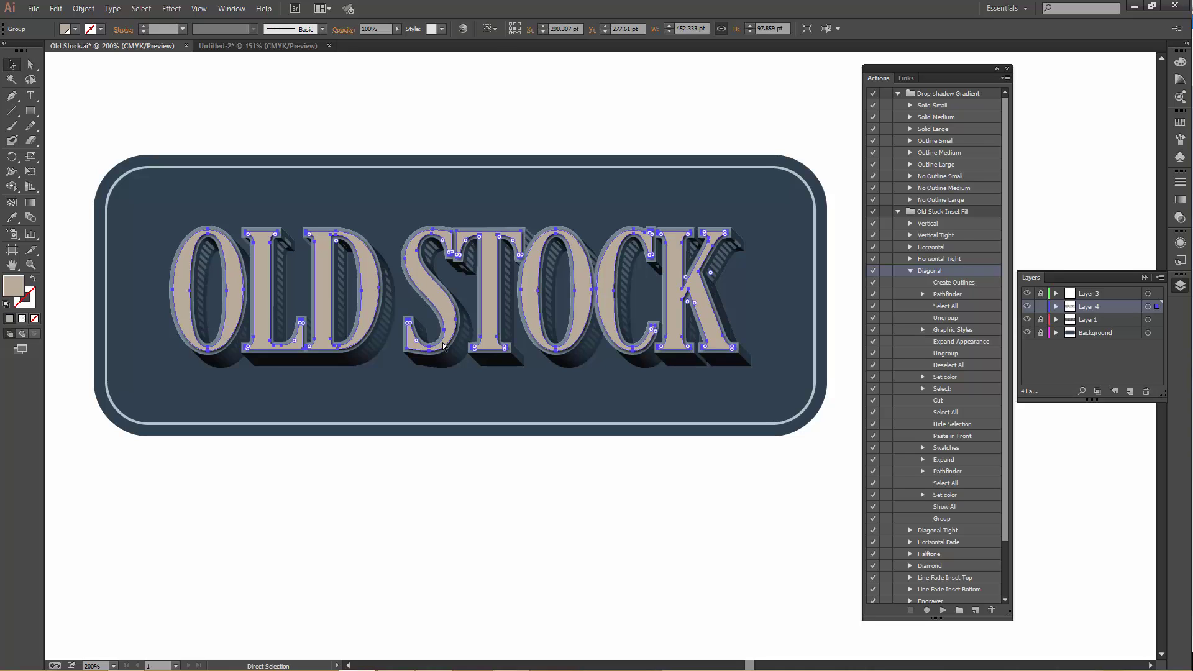
pyautogui.press('v')
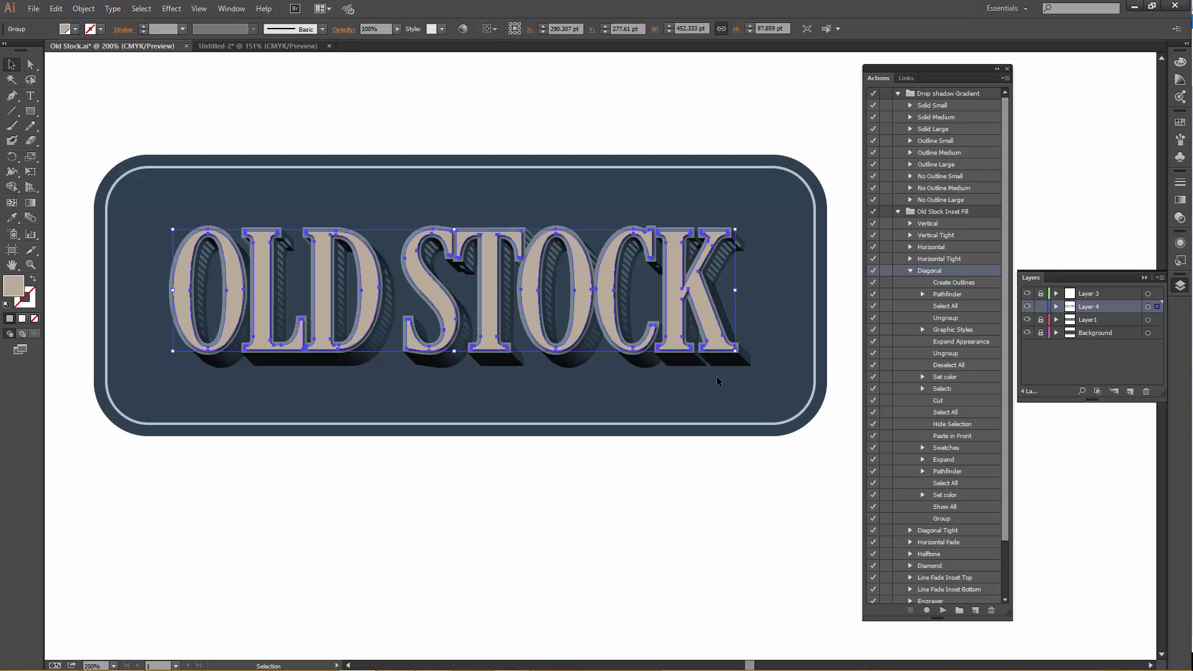
# Run the Line Fade Bottom action from the Old Stock Fill set on the copied letter faces and deselect
pyautogui.click(911, 271)
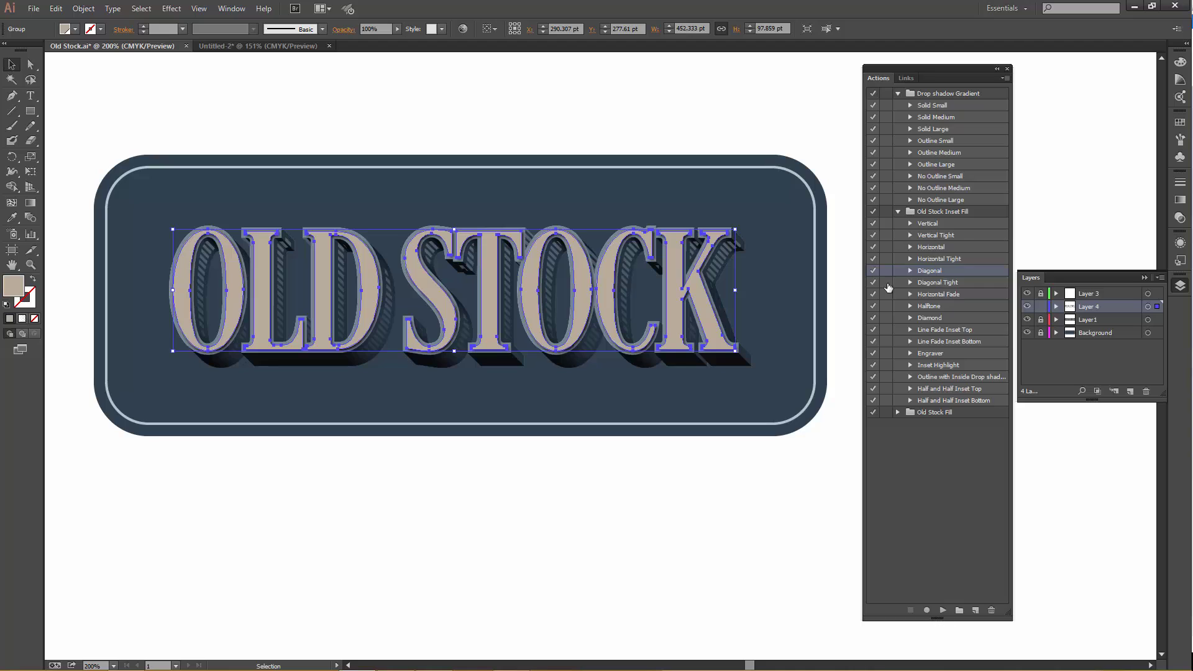
pyautogui.click(898, 412)
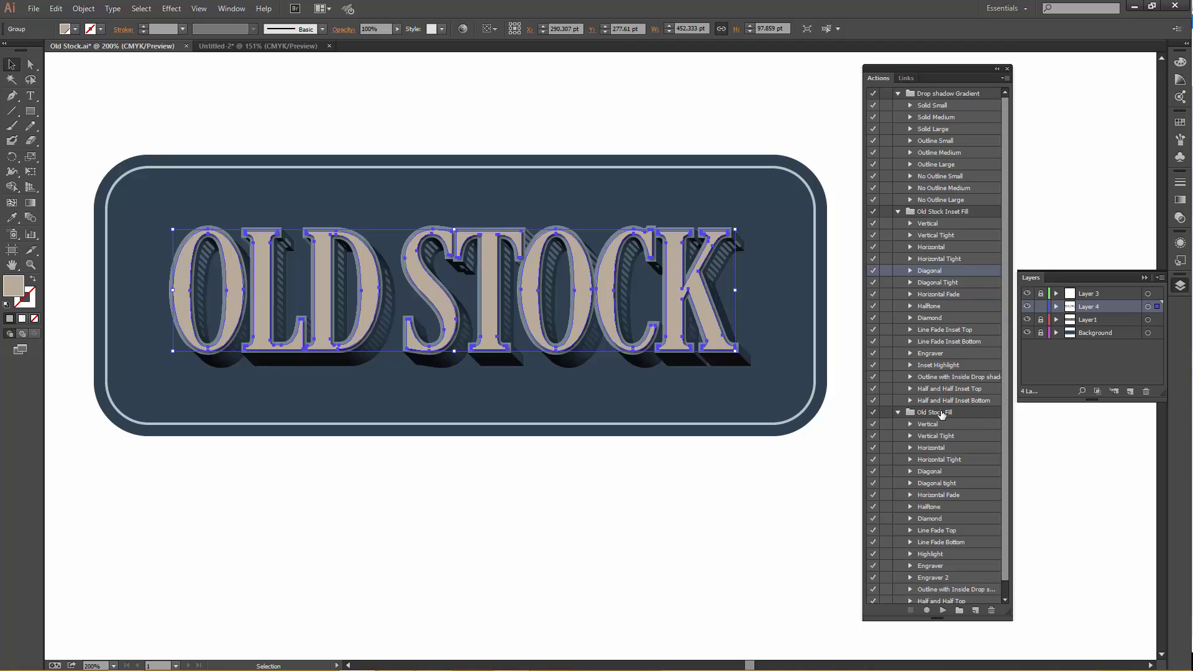
pyautogui.moveTo(1006, 440); pyautogui.dragTo(1008, 459)
pyautogui.click(952, 517)
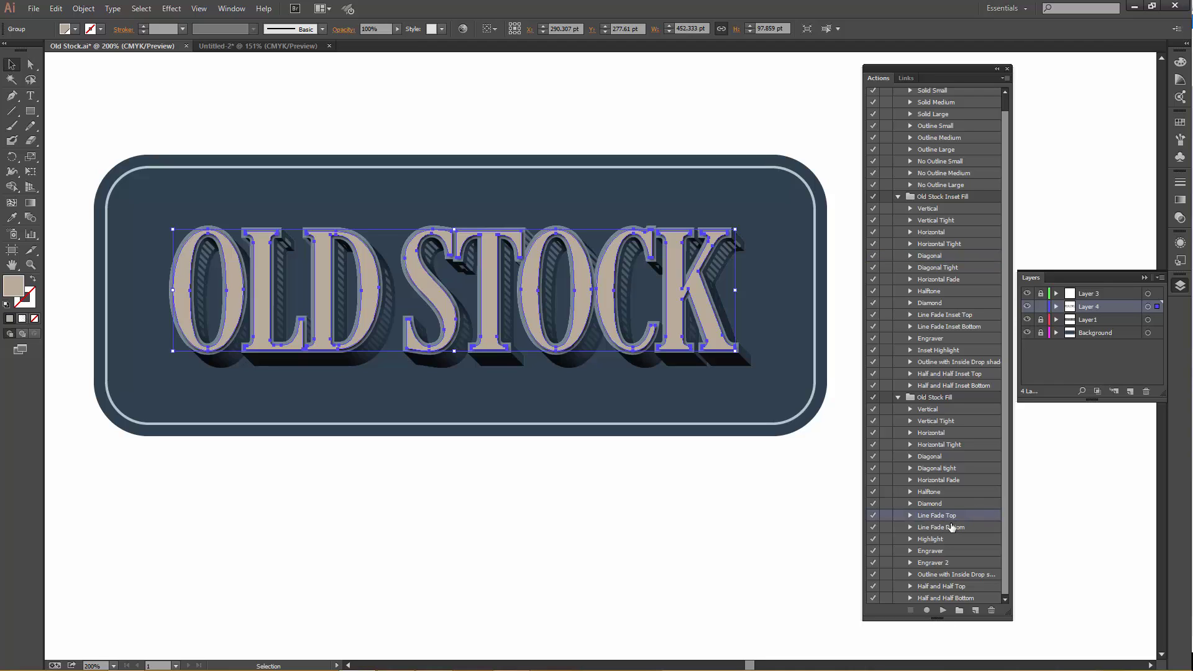
pyautogui.click(952, 527)
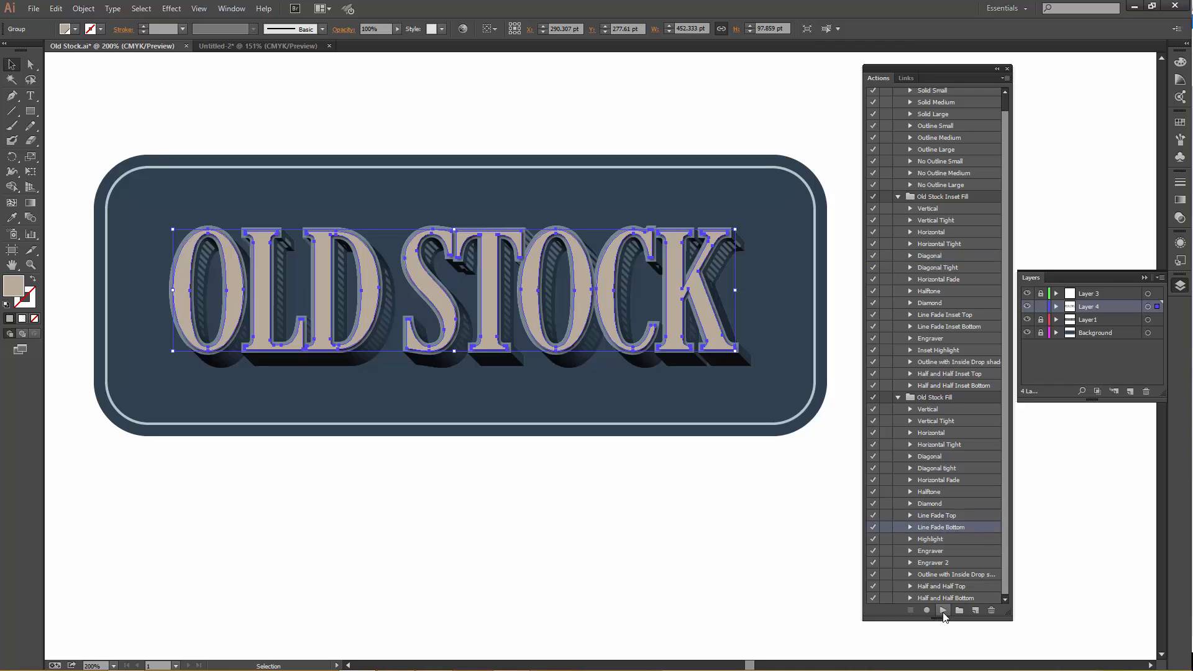
pyautogui.click(943, 611)
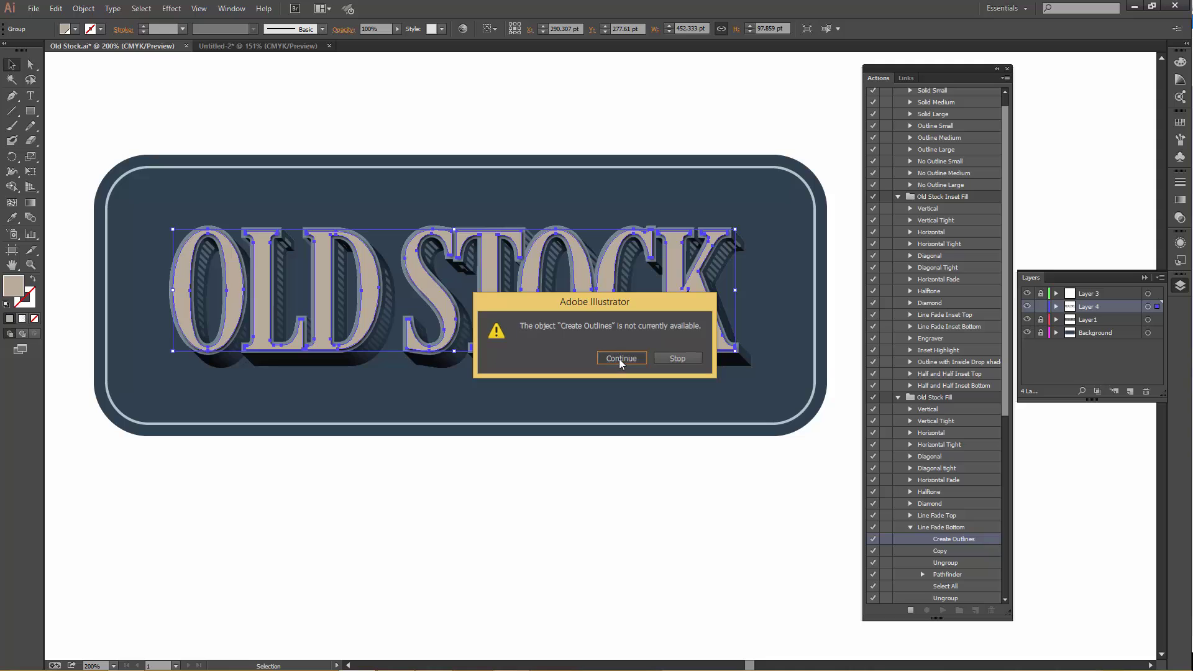
pyautogui.click(619, 359)
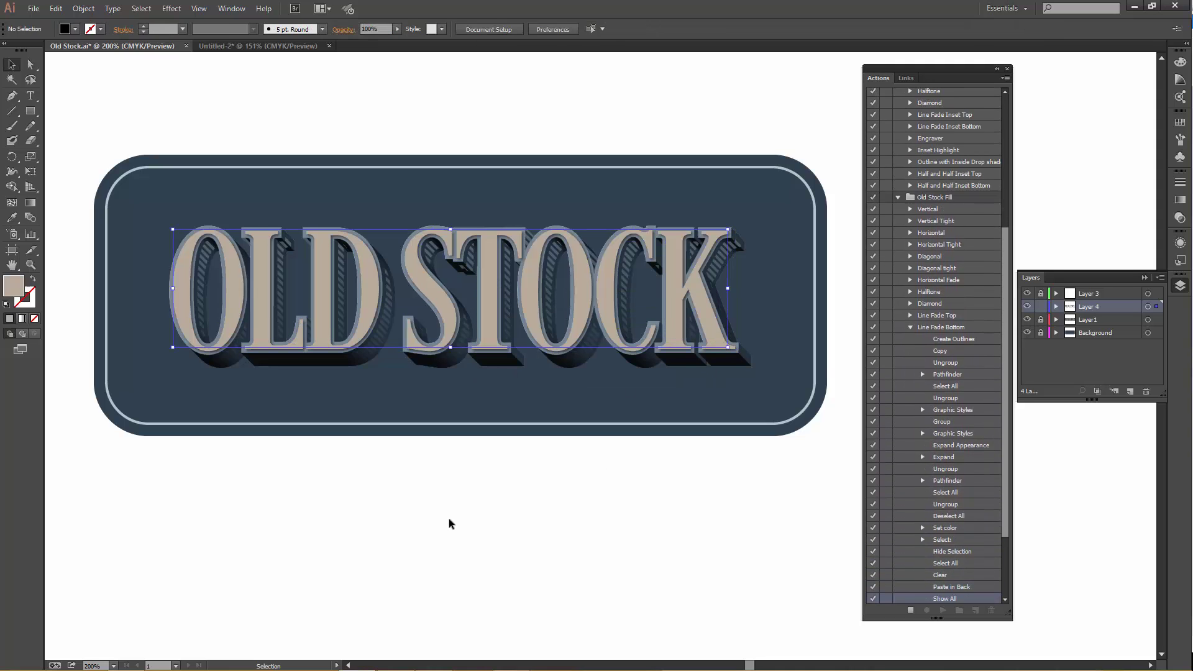
pyautogui.click(552, 510)
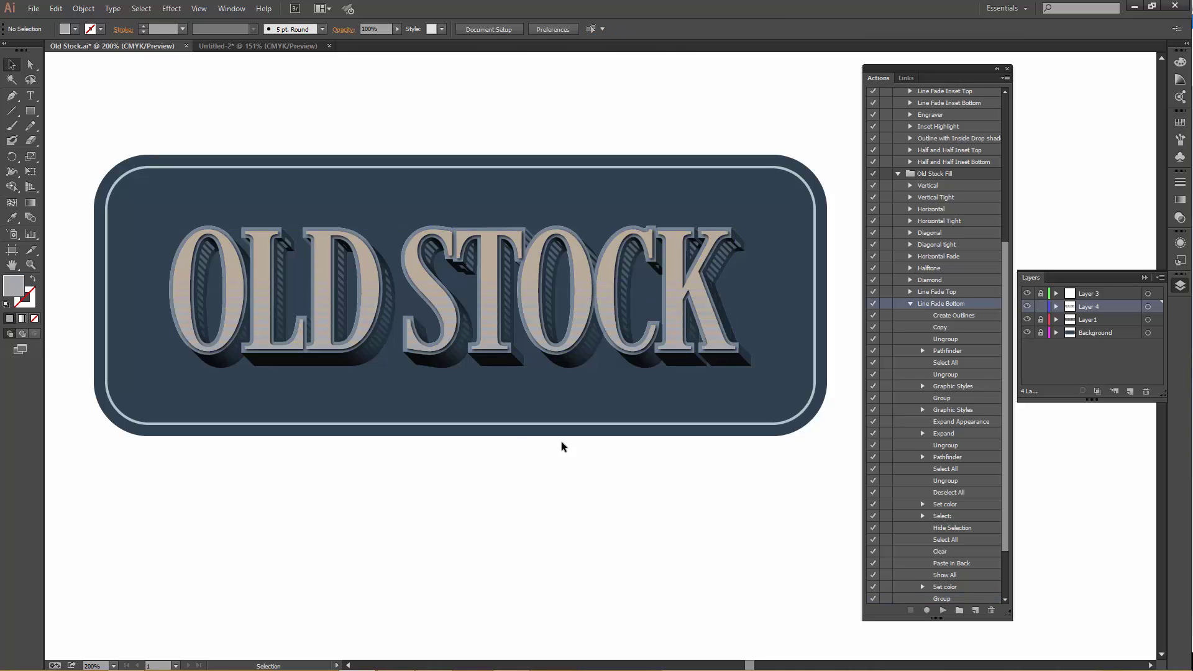
# Delete the solid beige letter faces left on Layer 4 and recolor the horizontal fade lines white
pyautogui.click(524, 260)
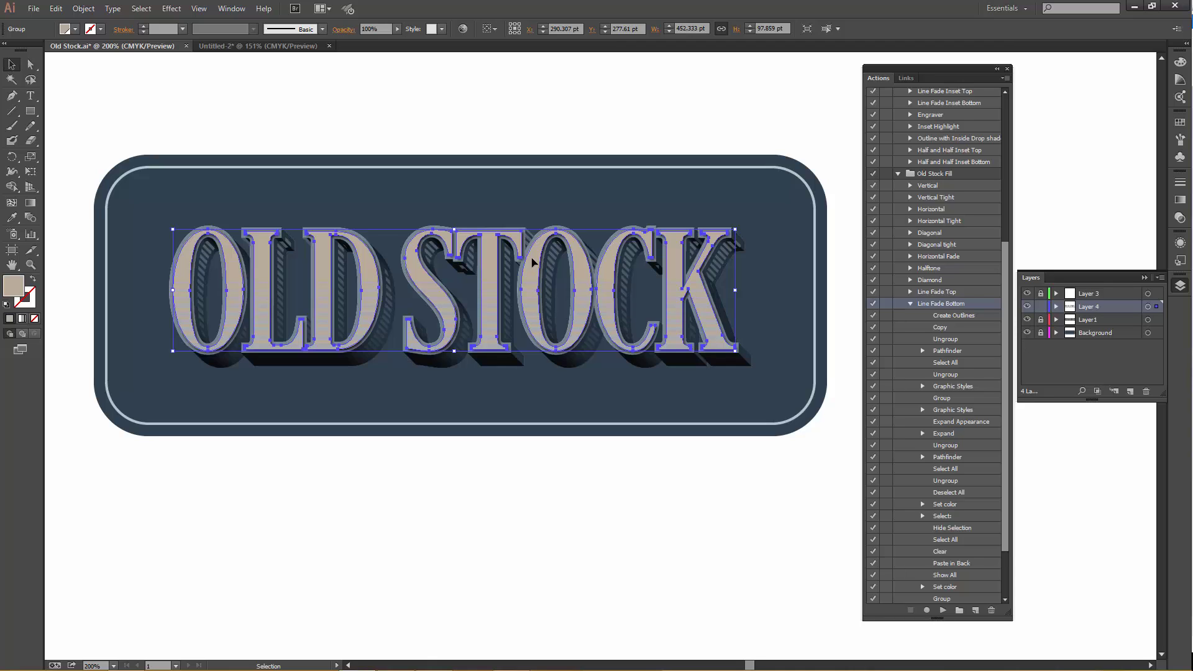
pyautogui.hotkey('ctrl', 'shift', 'a')
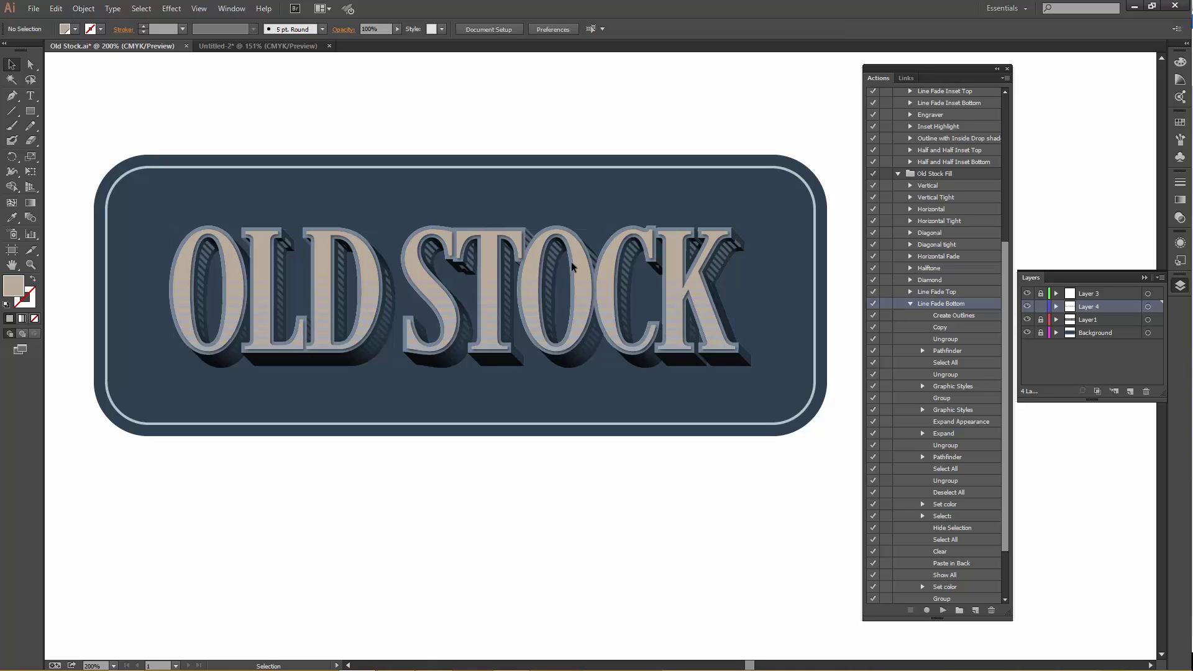
pyautogui.click(532, 304)
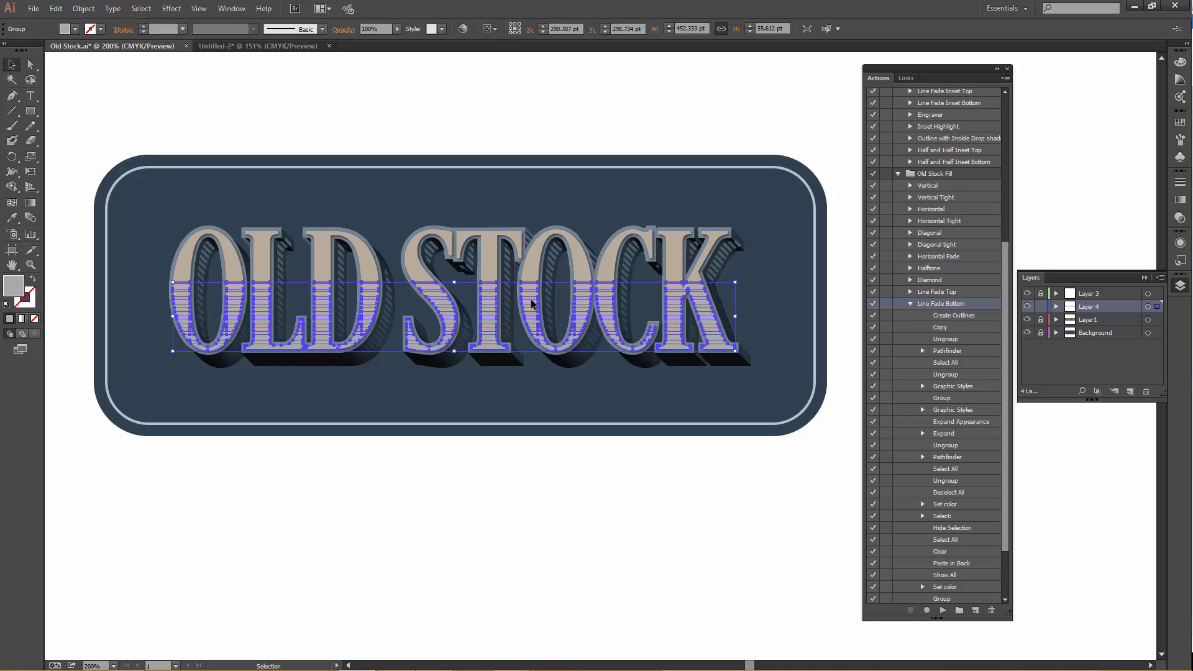
pyautogui.click(1180, 122)
pyautogui.click(1032, 161)
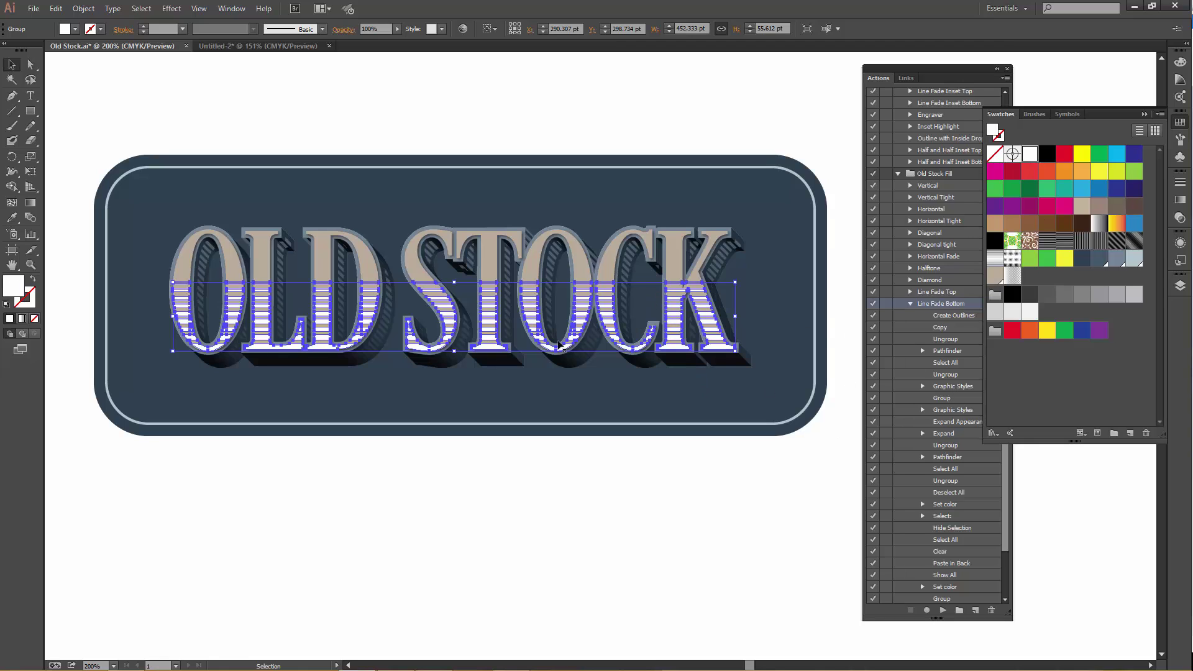
# Lower the opacity of the white horizontal fade lines to 41% and deselect them
pyautogui.click(1181, 218)
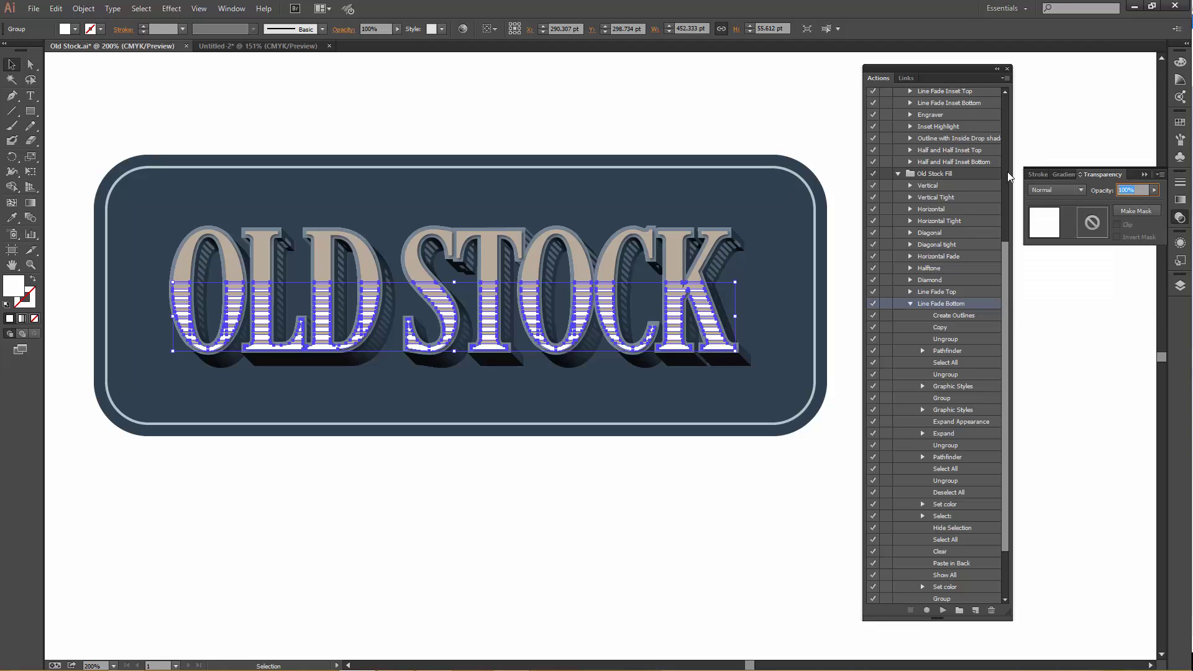
pyautogui.write('41')
pyautogui.press('Return')
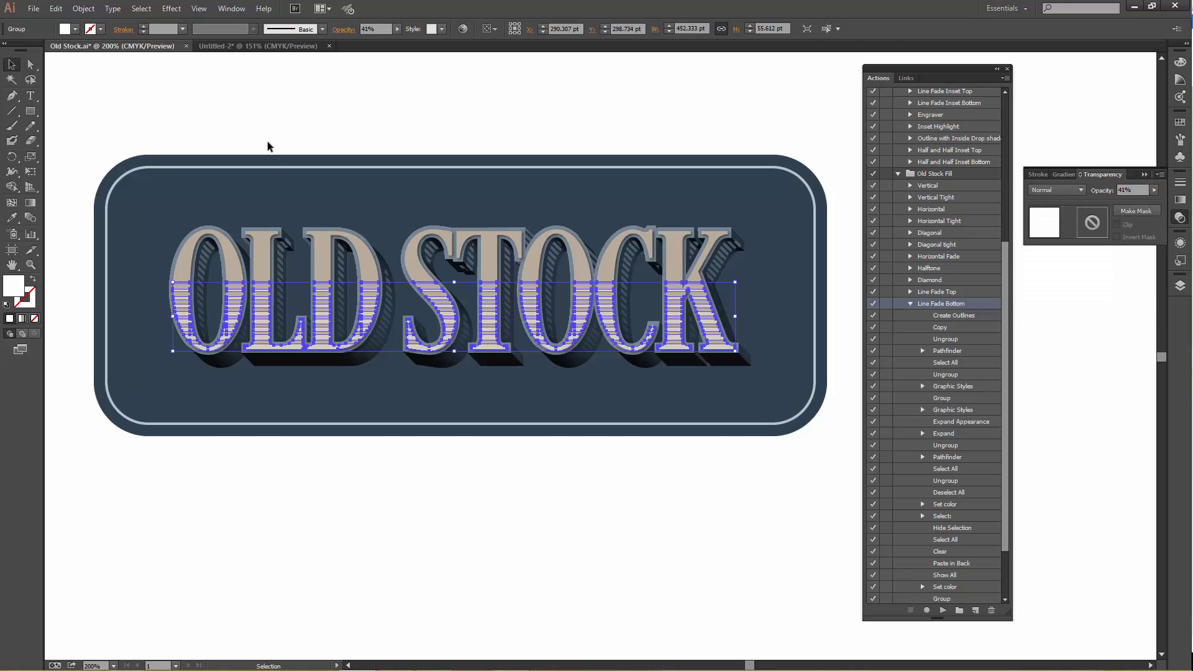
pyautogui.click(195, 113)
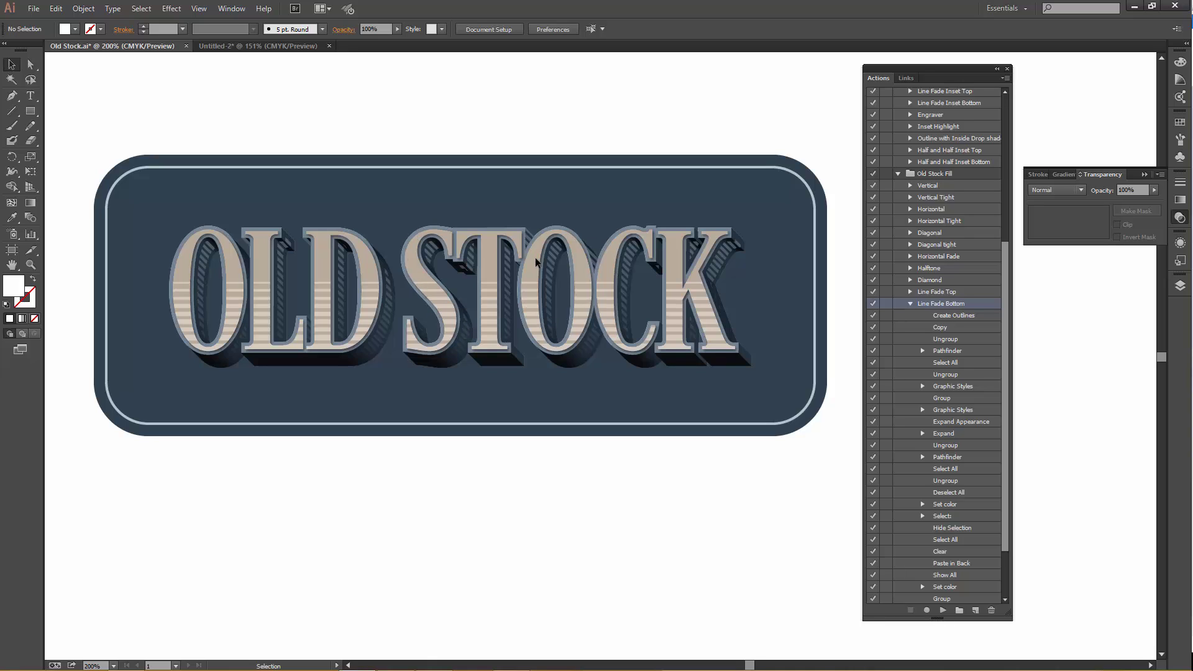
# Lock Layer 4, unlock Layer1, copy its beige letter faces, and lock Layer1 again
pyautogui.click(1181, 285)
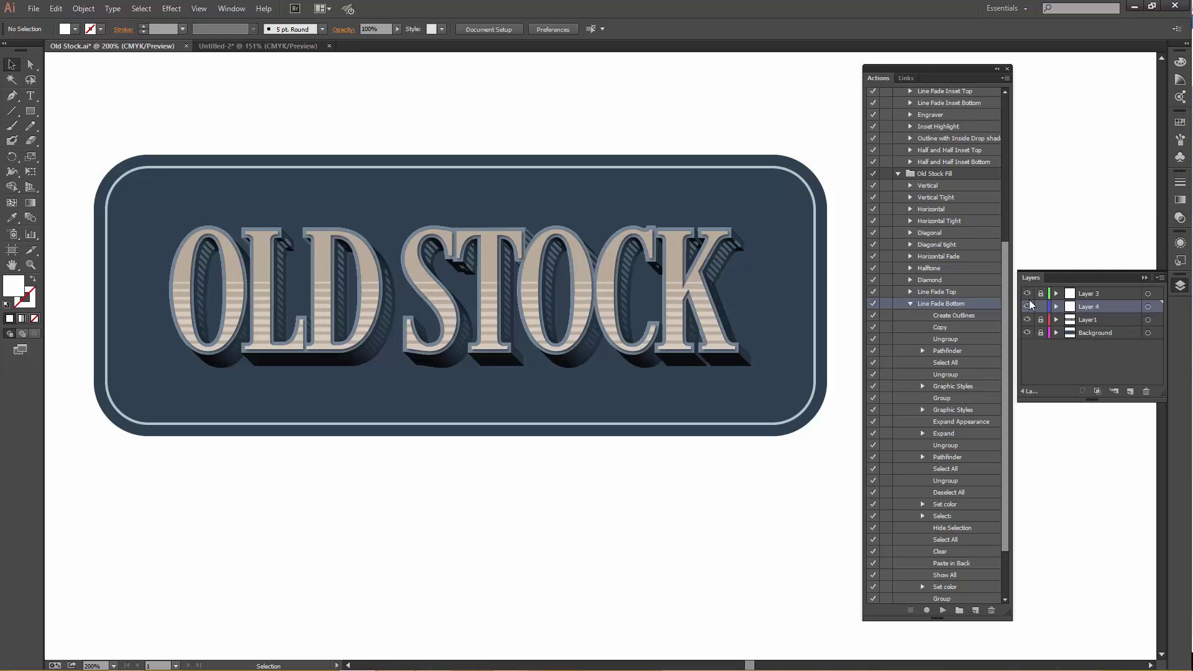
pyautogui.click(1041, 307)
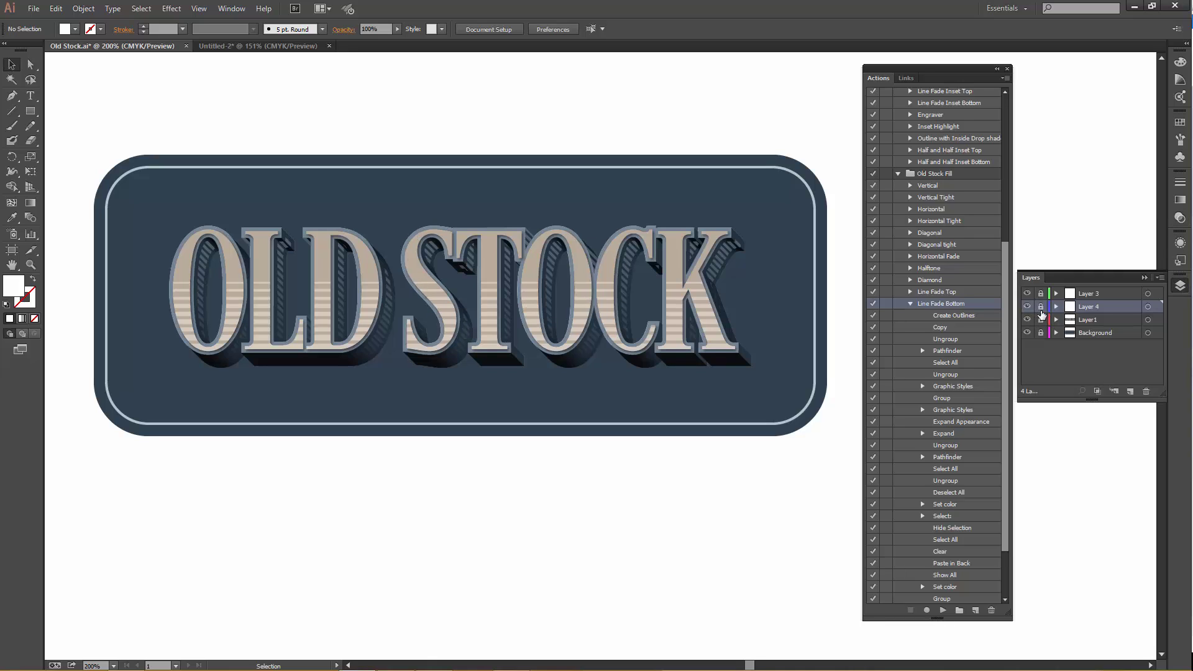
pyautogui.click(615, 268)
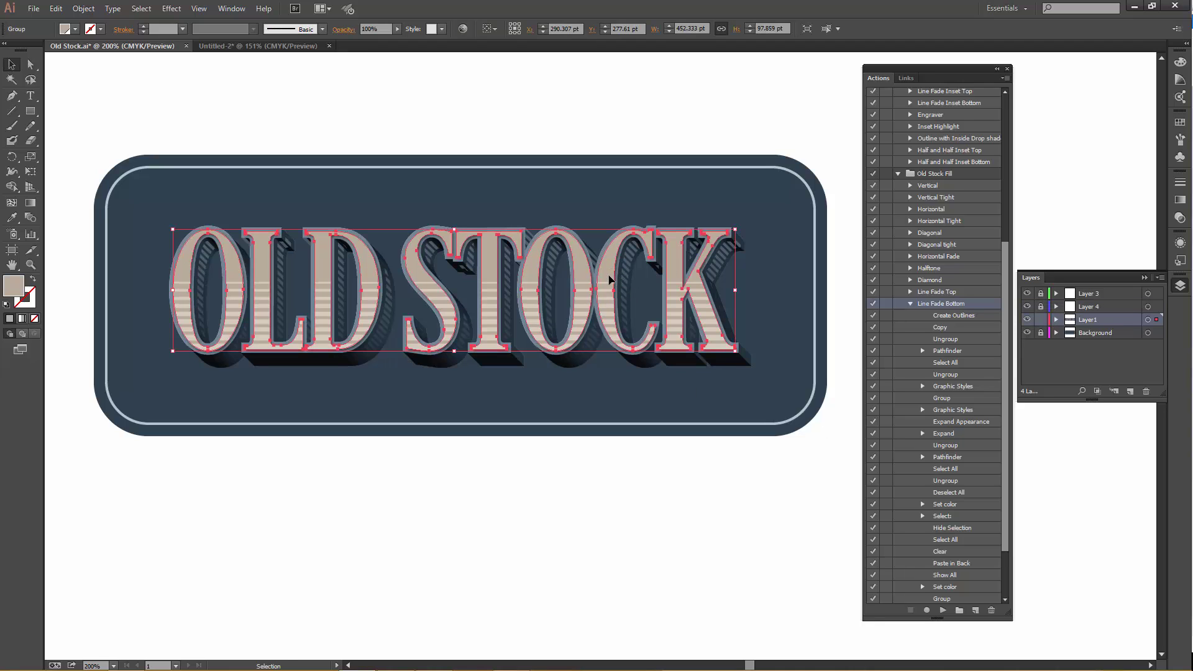
pyautogui.press('a')
pyautogui.press('v')
pyautogui.click(1041, 319)
# Create a new layer, move it to the top of the layer stack, and paste the letter faces in front on it
pyautogui.click(1130, 390)
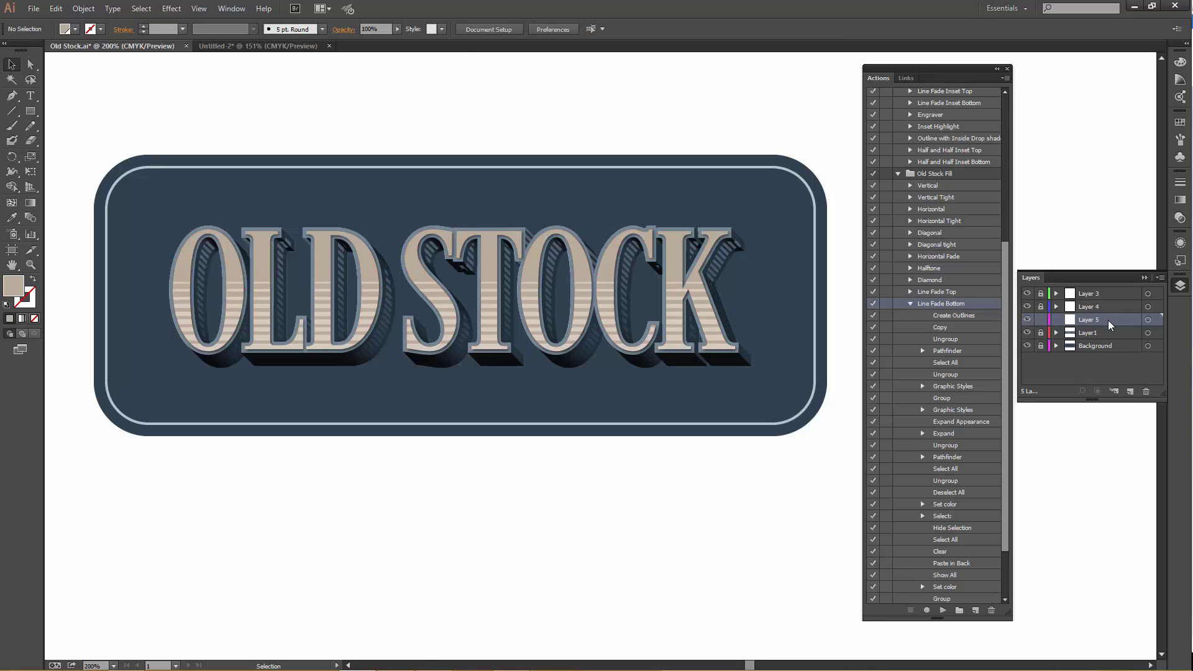
pyautogui.moveTo(1110, 319); pyautogui.dragTo(1110, 296)
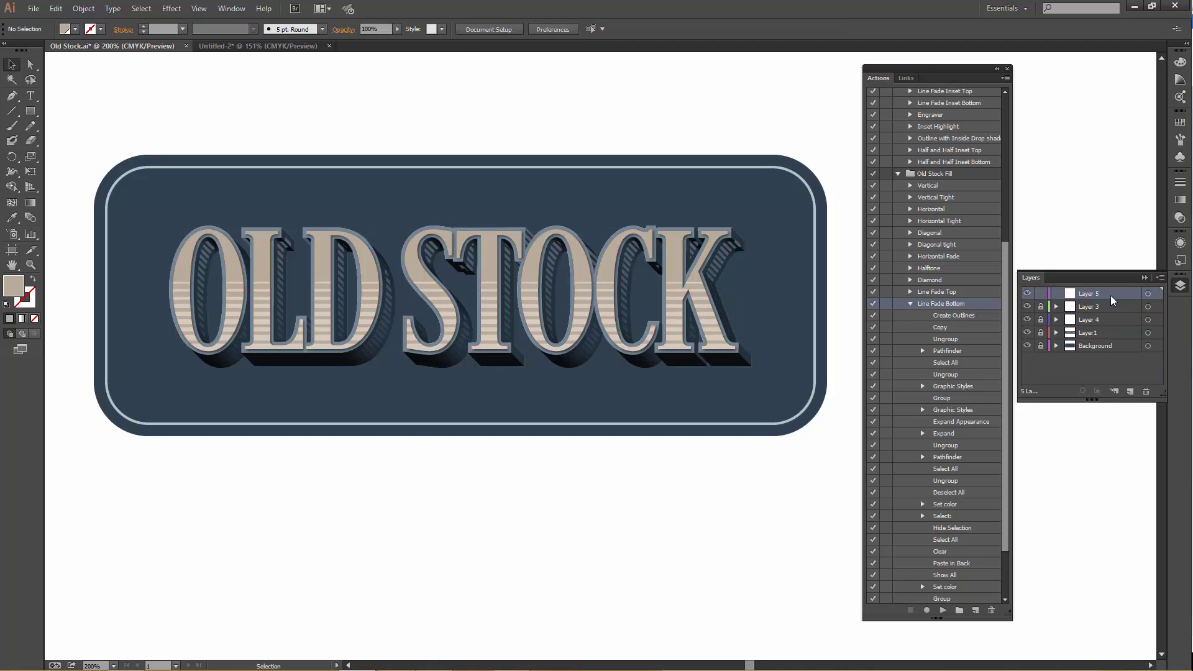
pyautogui.press('a')
pyautogui.hotkey('ctrl', 'f')
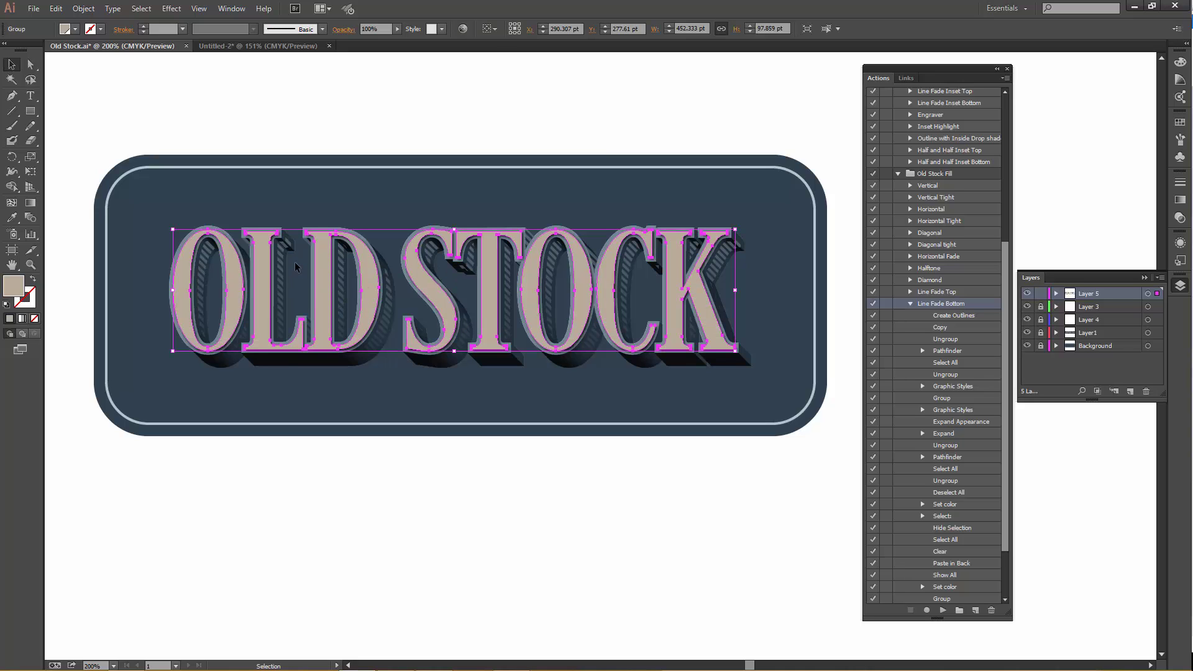
# Run the Highlight action from the Old Stock Fill set on the pasted letter faces and deselect
pyautogui.click(910, 304)
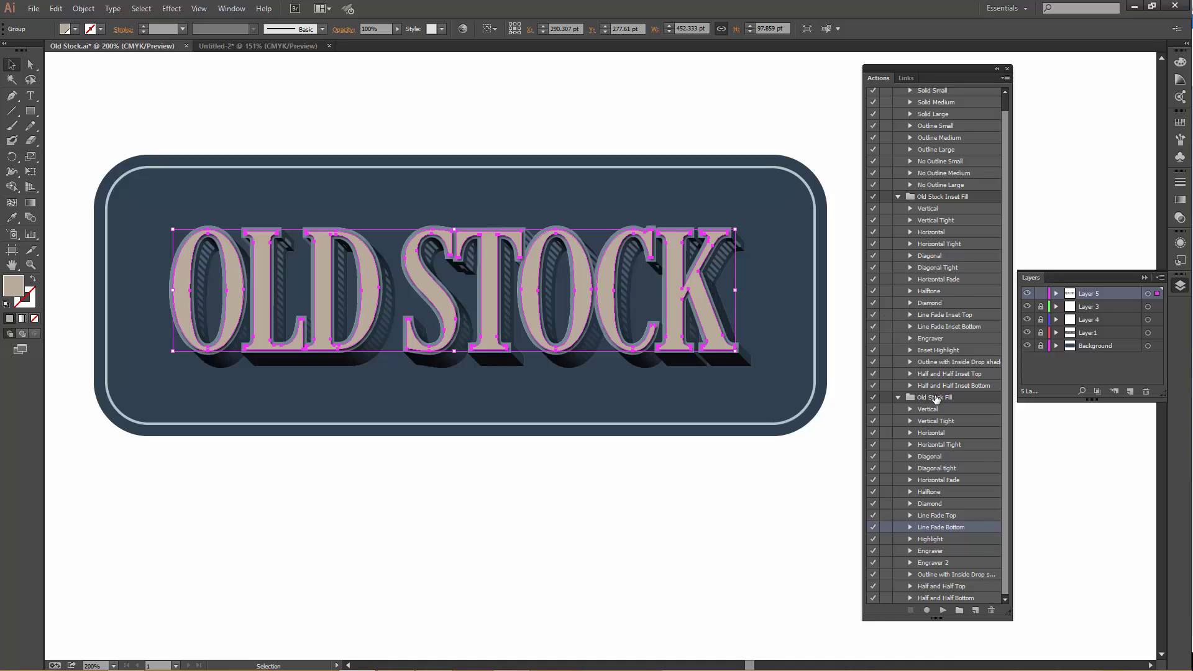
pyautogui.click(934, 541)
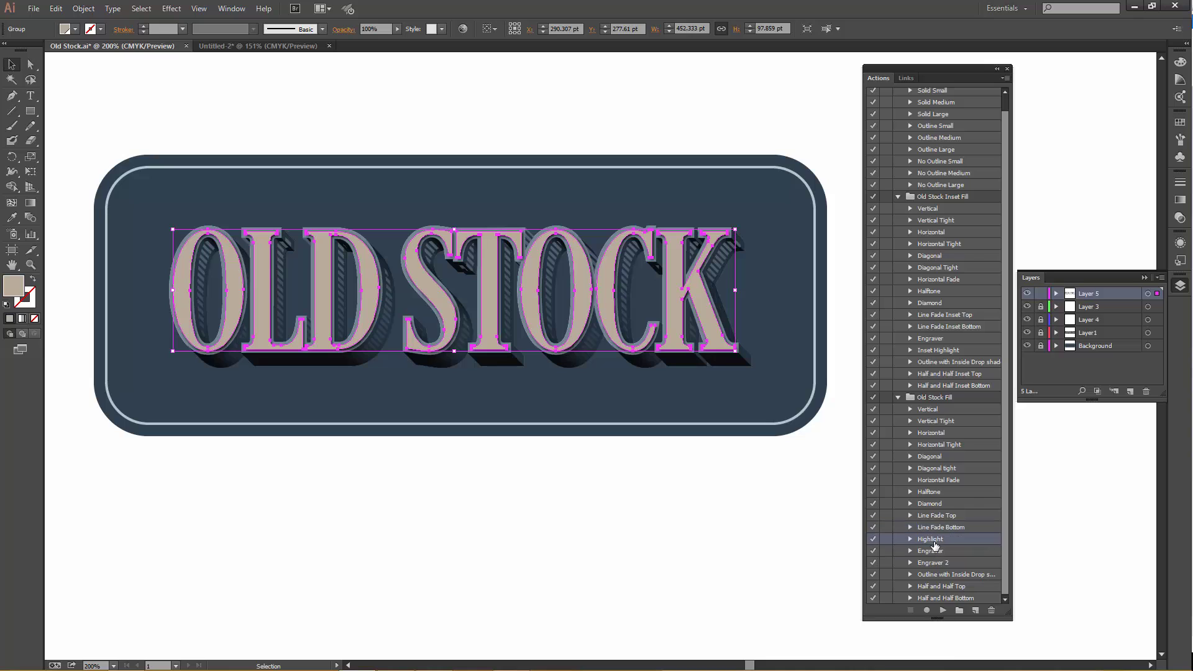
pyautogui.click(943, 612)
pyautogui.click(614, 361)
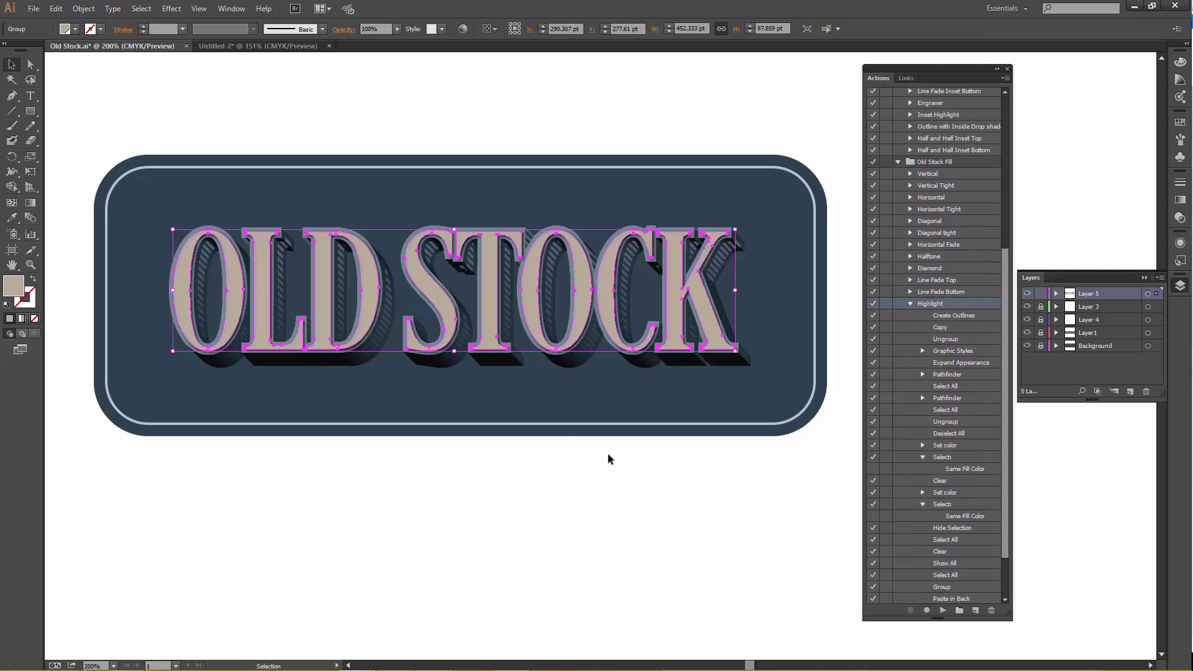
pyautogui.click(553, 475)
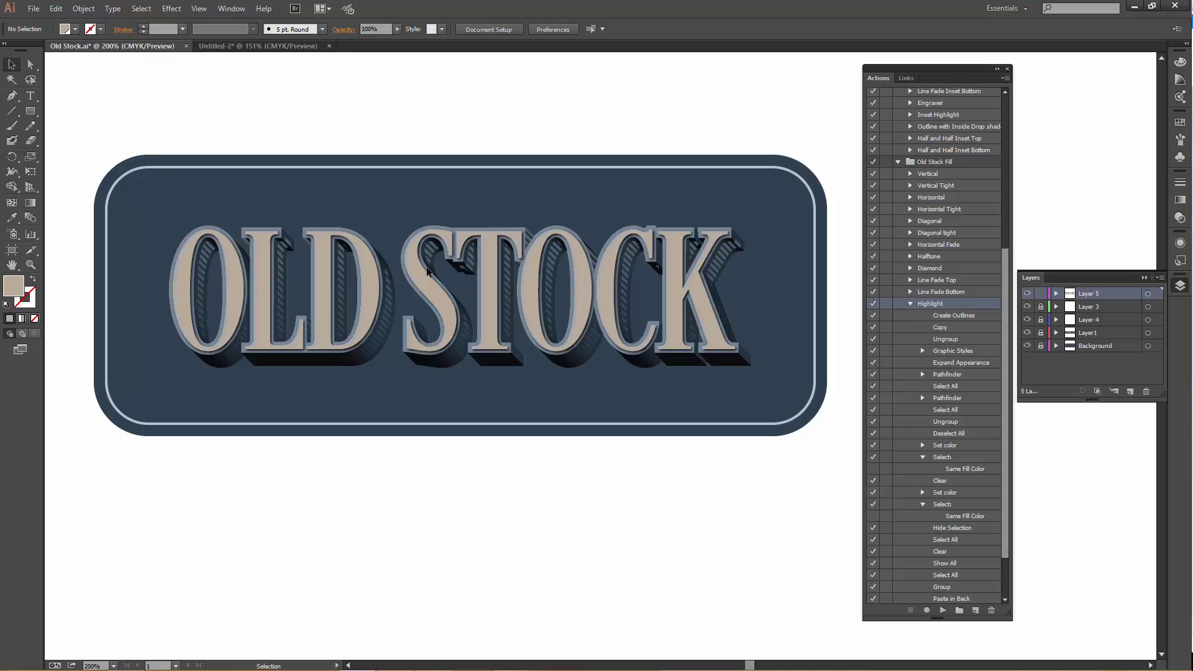
# Delete the solid beige letter faces on Layer 5, recolor the remaining edge highlights white, and deselect
pyautogui.click(491, 265)
pyautogui.press('Delete')
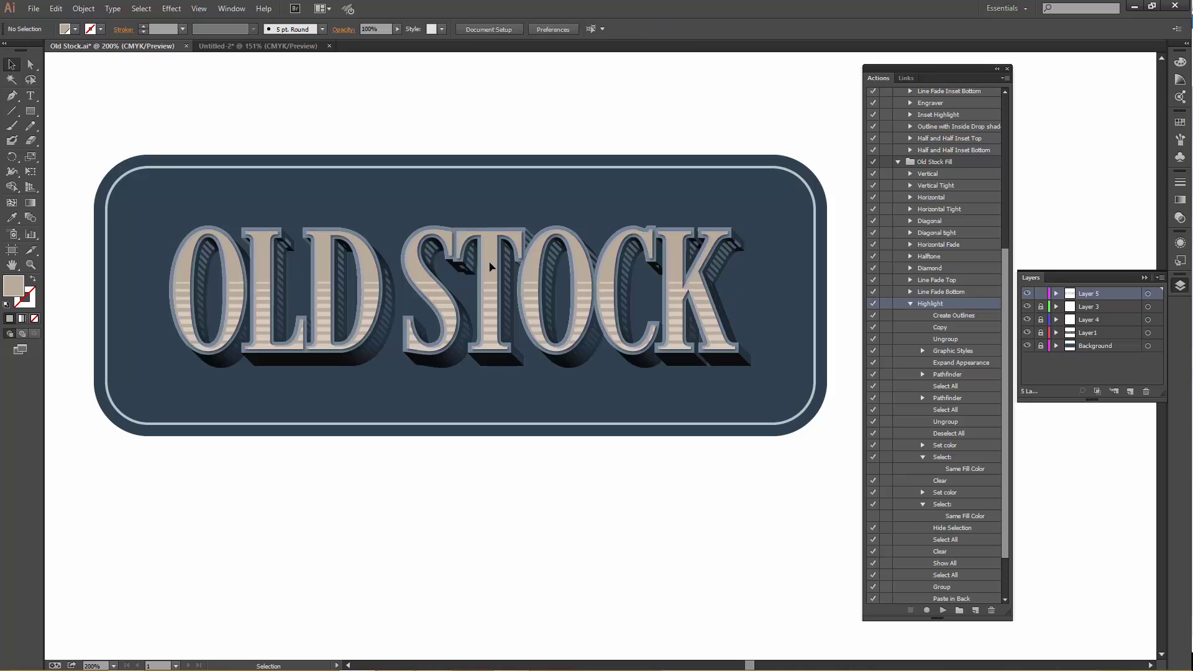
pyautogui.scroll(2, 491, 256)
pyautogui.click(483, 268)
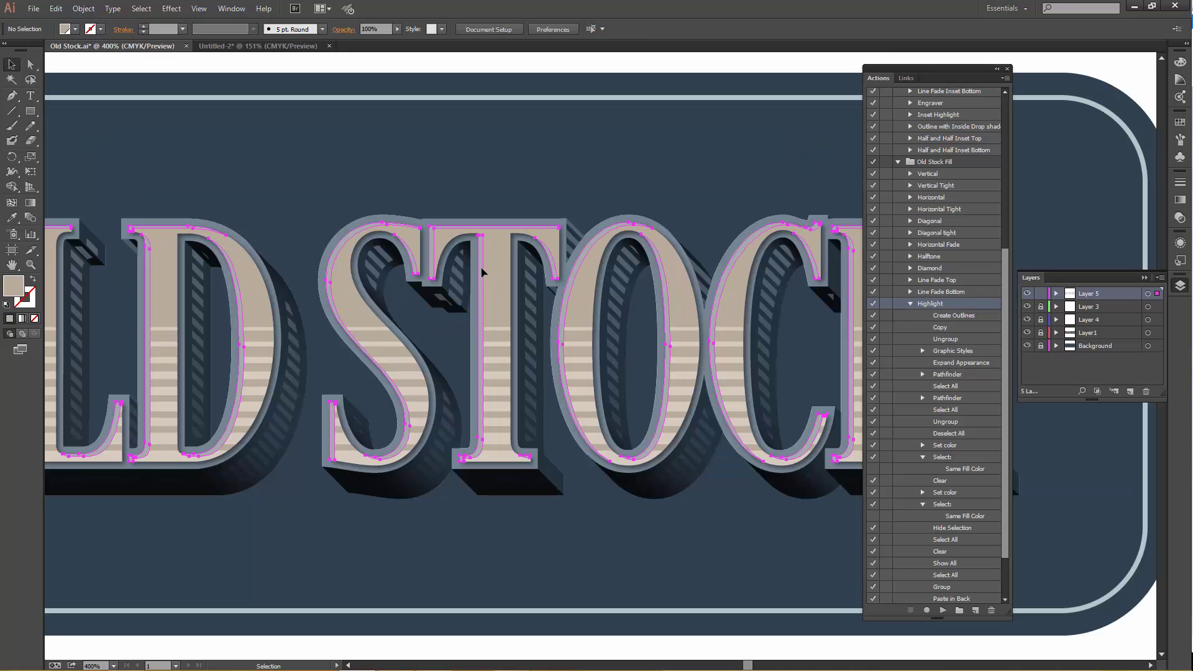
pyautogui.click(1178, 126)
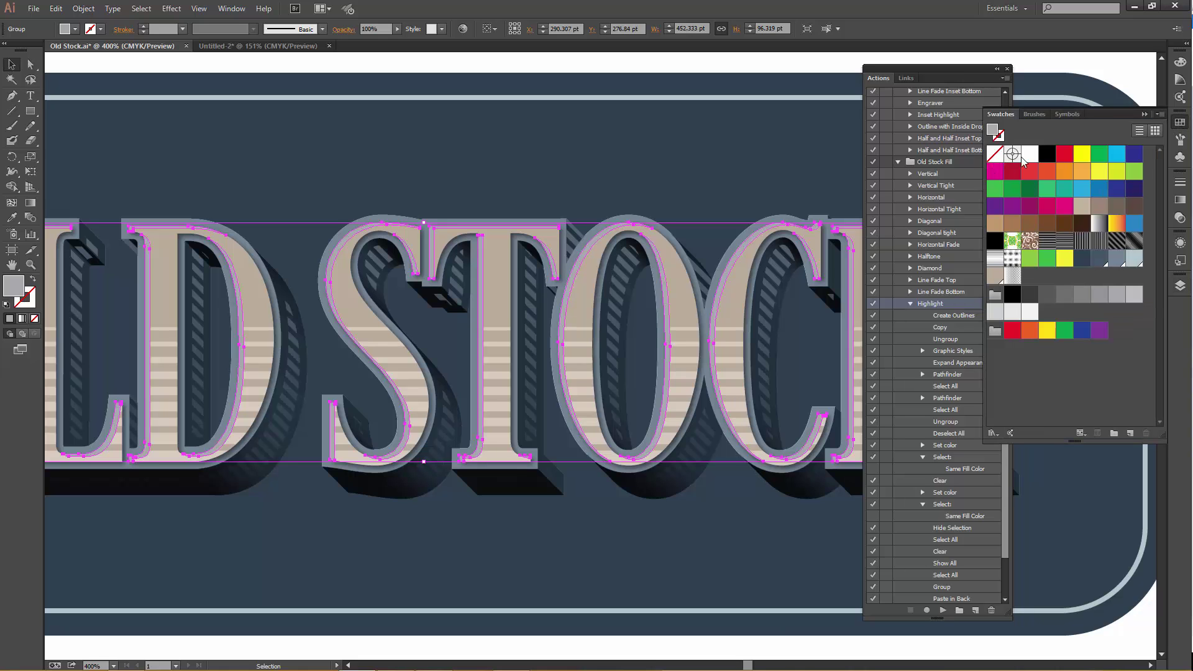
pyautogui.click(1030, 153)
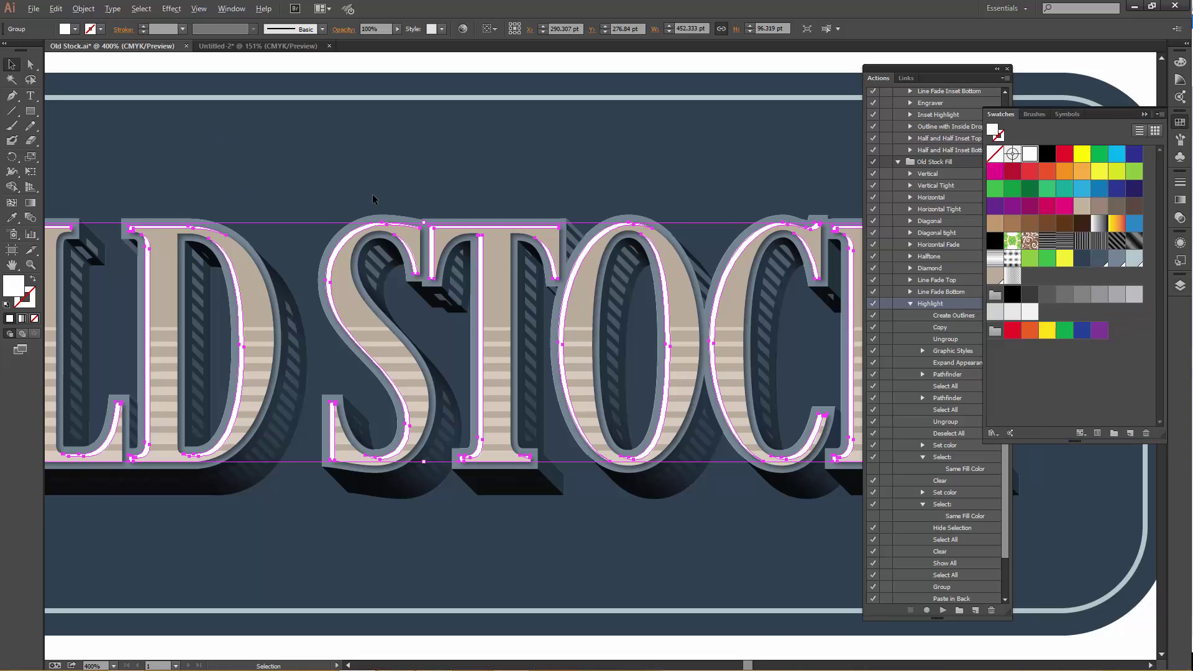
pyautogui.scroll(-1, 371, 193)
pyautogui.hotkey('ctrl', 'shift', 'a')
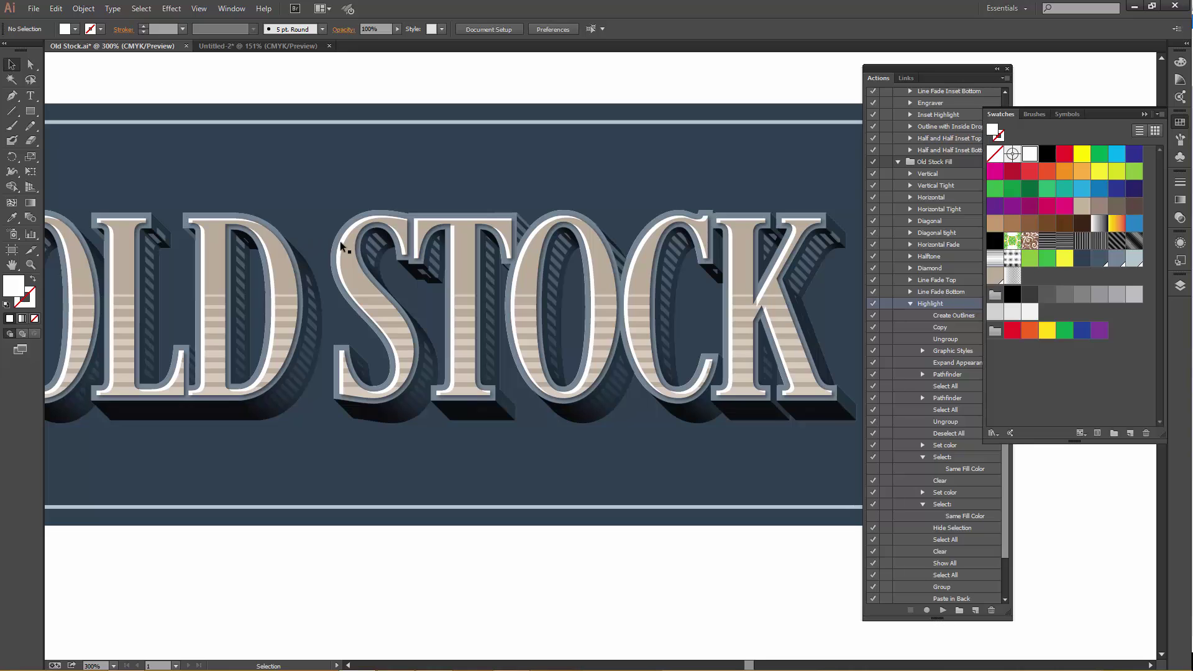
# Apply a Feather effect with a 1 pt radius to the white letter highlights
pyautogui.click(382, 301)
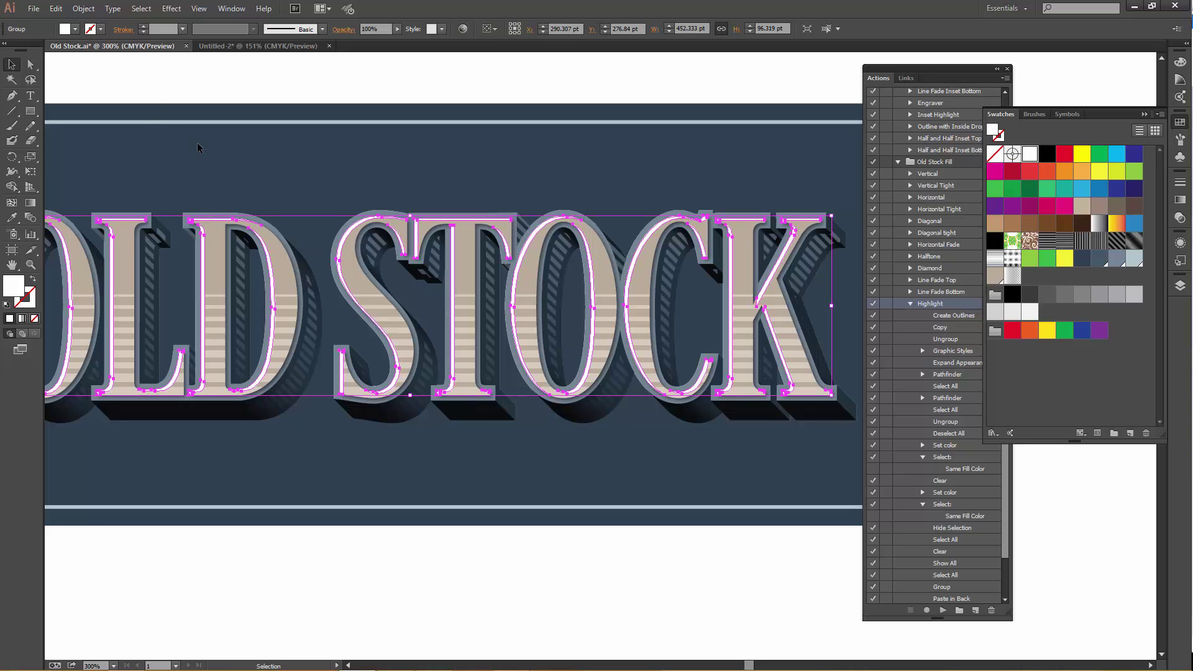
pyautogui.click(177, 11)
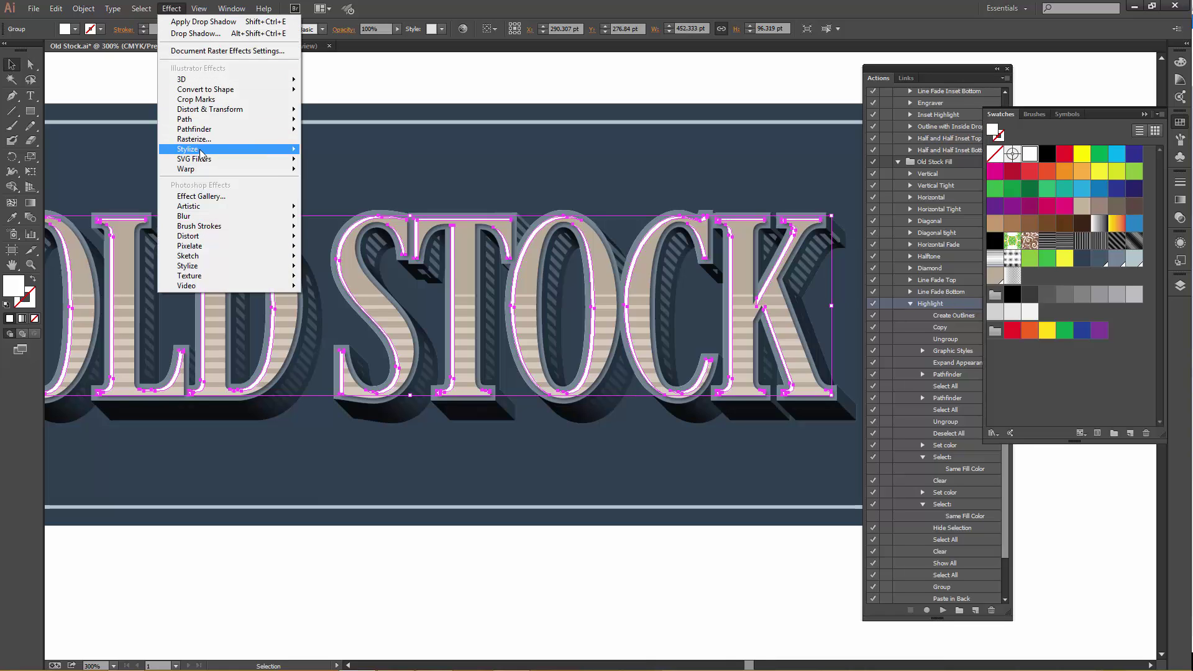
pyautogui.moveTo(201, 153)
pyautogui.click(335, 165)
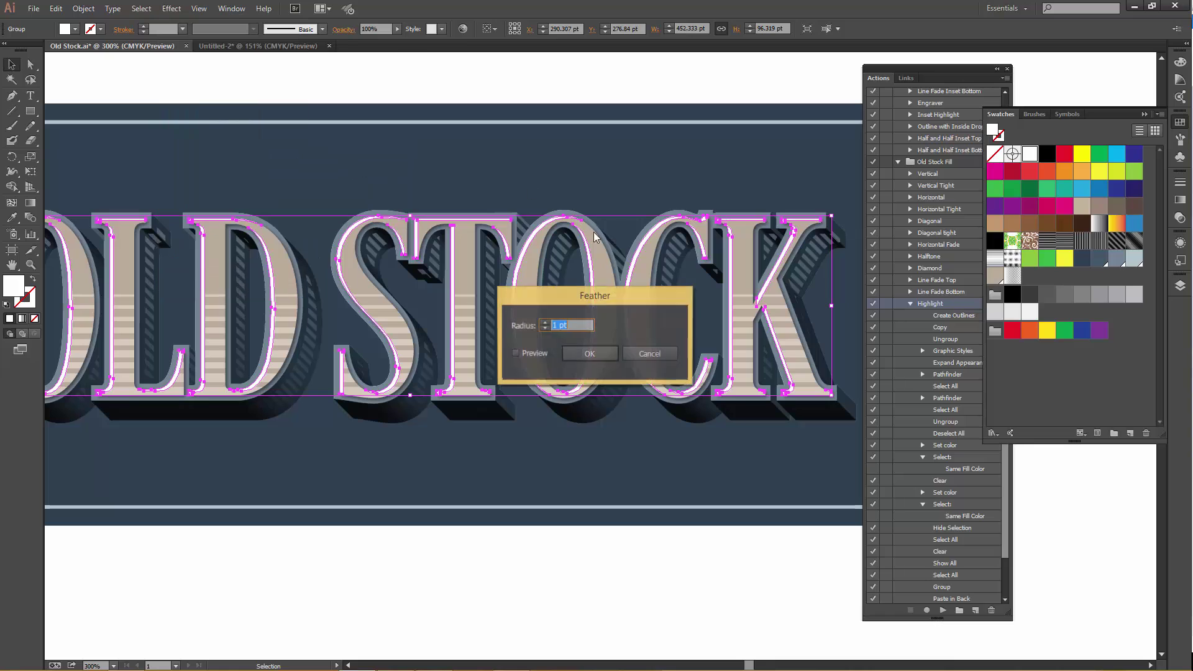
pyautogui.moveTo(622, 296); pyautogui.dragTo(719, 291)
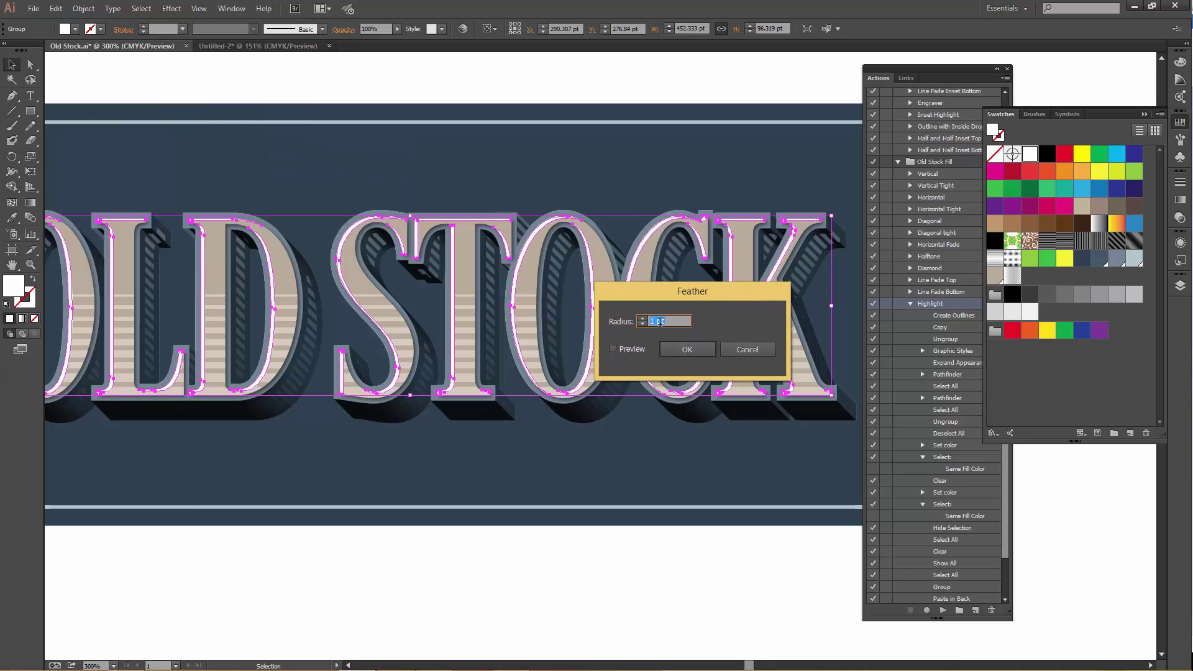
pyautogui.click(684, 351)
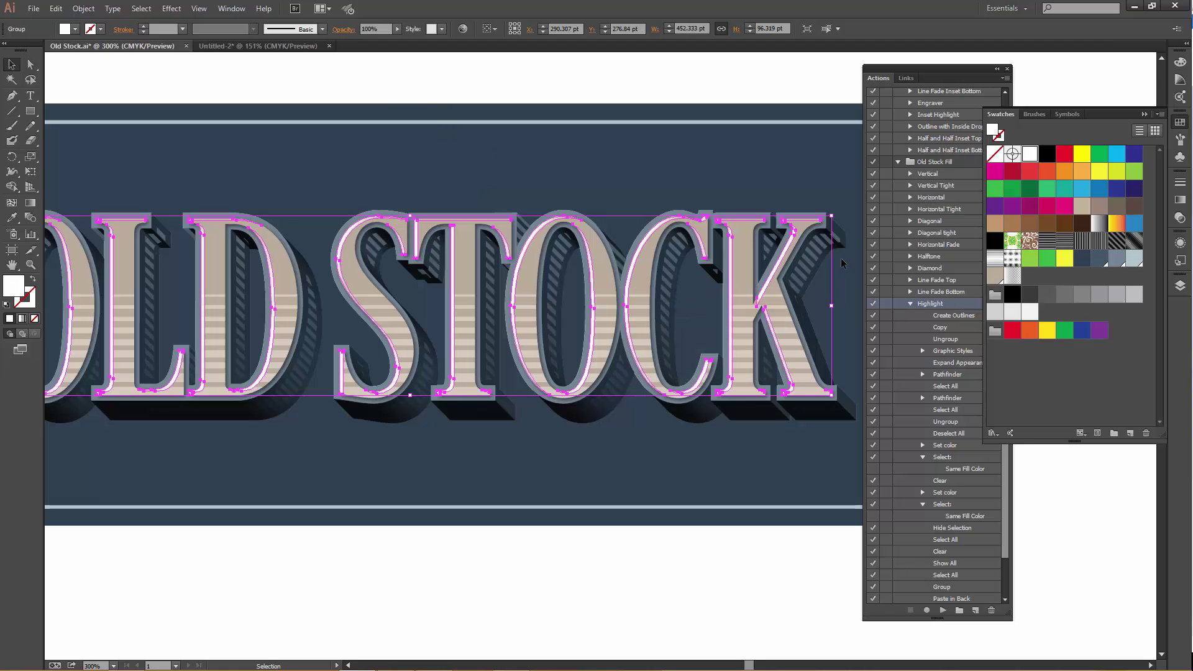
# Set the opacity of the white letter highlights to 79% and deselect them
pyautogui.click(1181, 200)
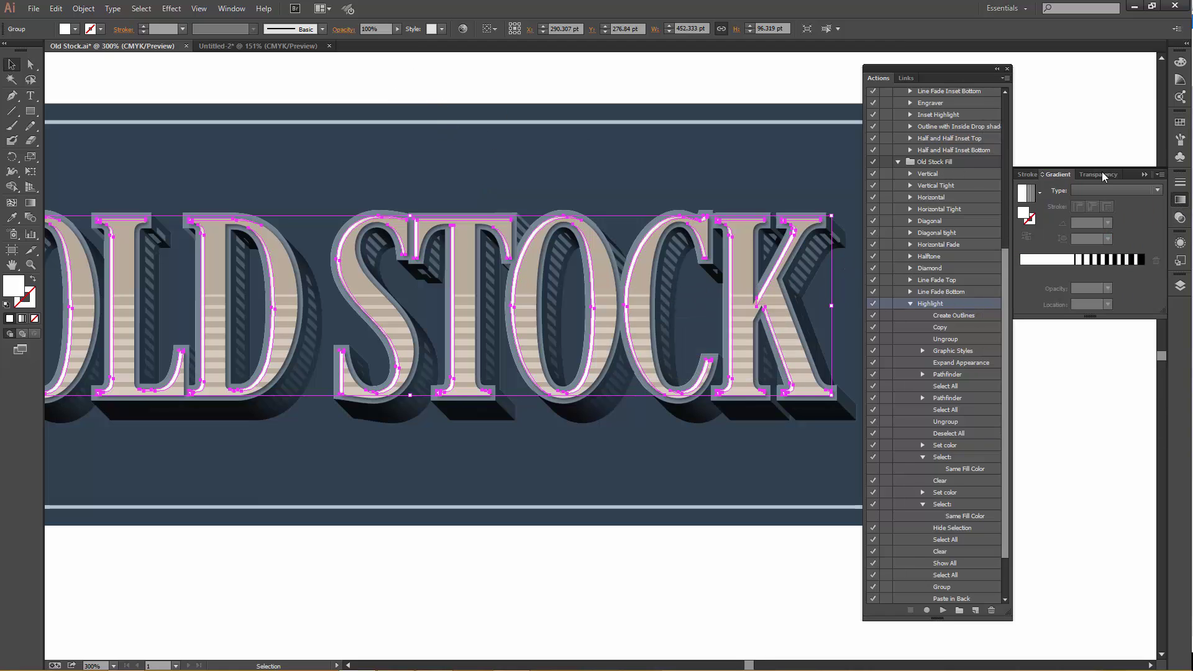
pyautogui.click(1102, 174)
pyautogui.click(1142, 190)
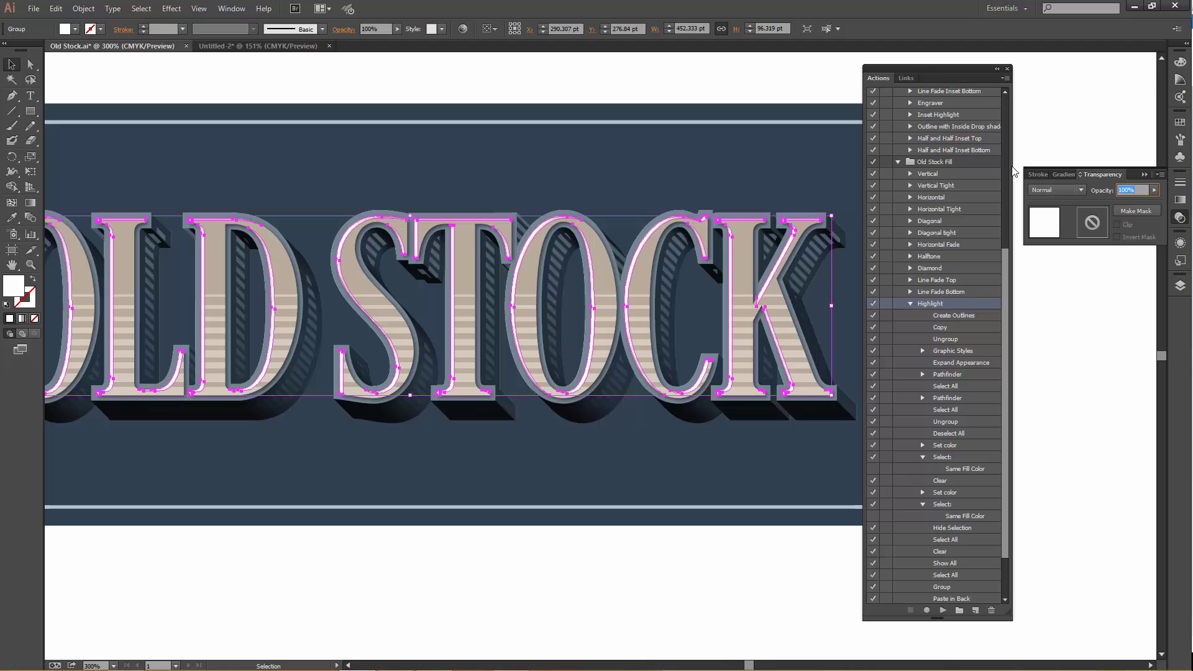
pyautogui.write('79')
pyautogui.press('Return')
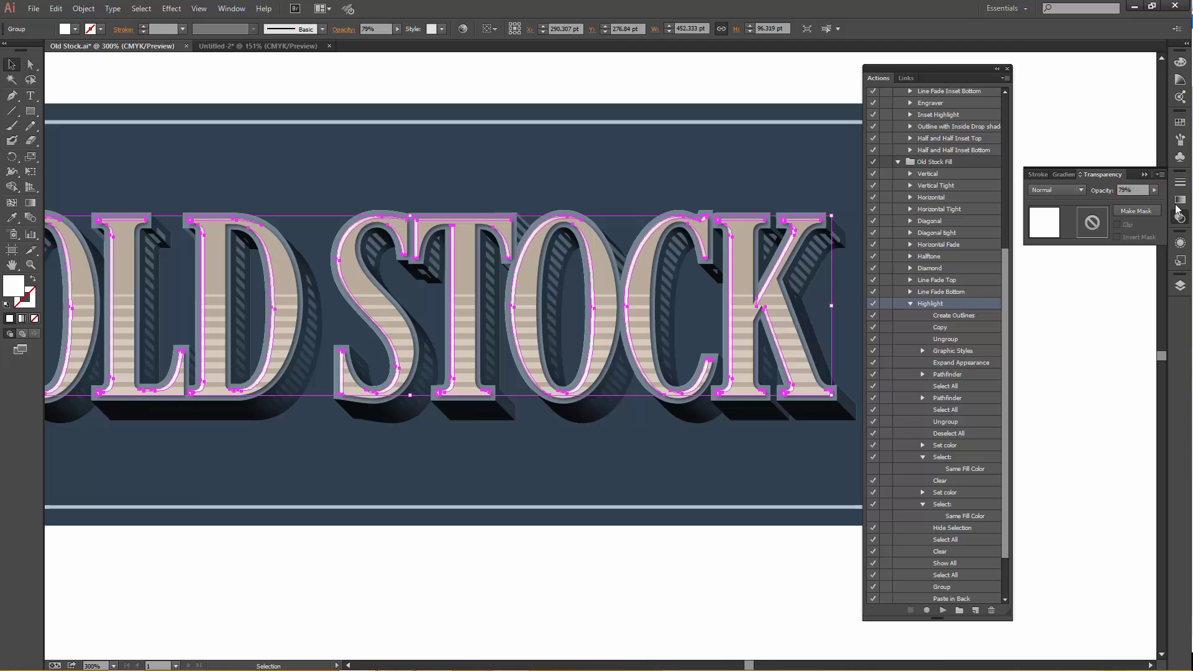
pyautogui.click(395, 74)
pyautogui.scroll(-2, 408, 219)
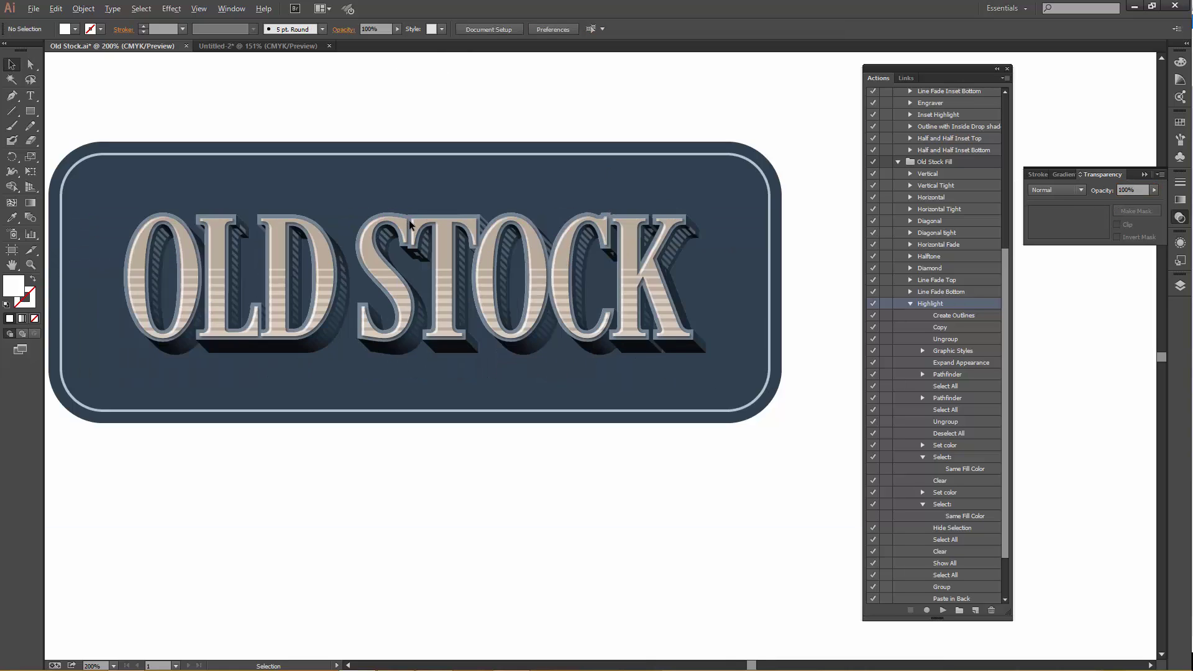
# Unlock Layer1 and lock Layer 5
pyautogui.click(1181, 285)
pyautogui.click(1041, 333)
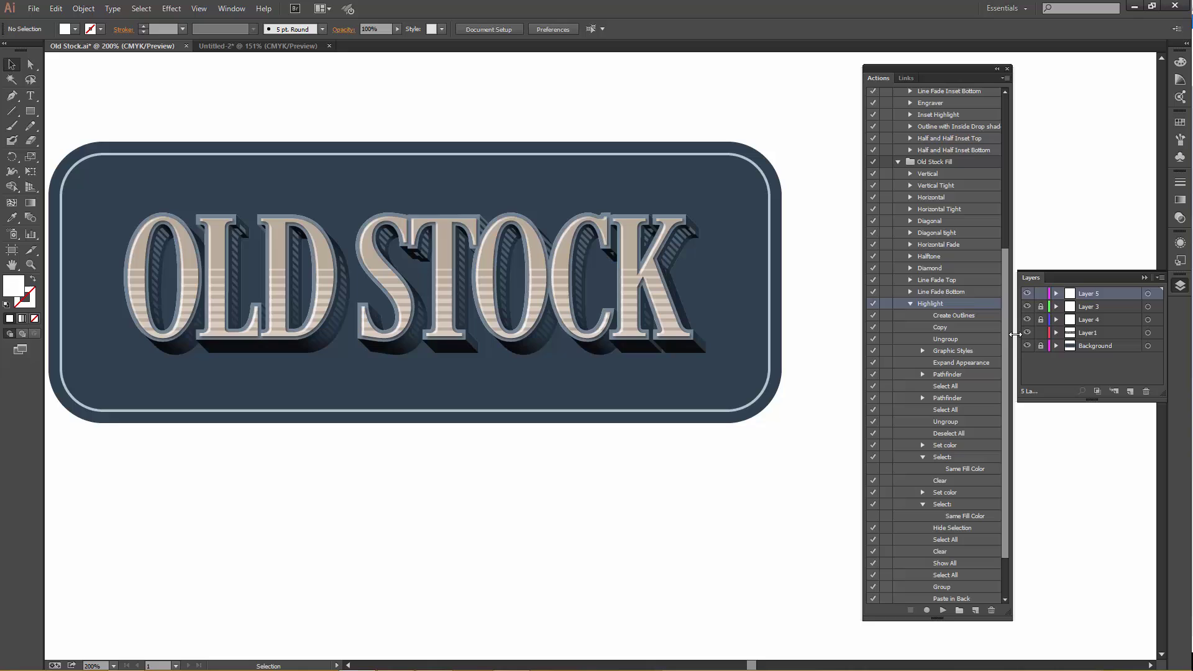
pyautogui.click(1042, 293)
# Apply a Drop Shadow effect with 3 pt X and Y offsets and 4 pt blur to the lettering's shadow group on Layer1, then deselect
pyautogui.click(613, 349)
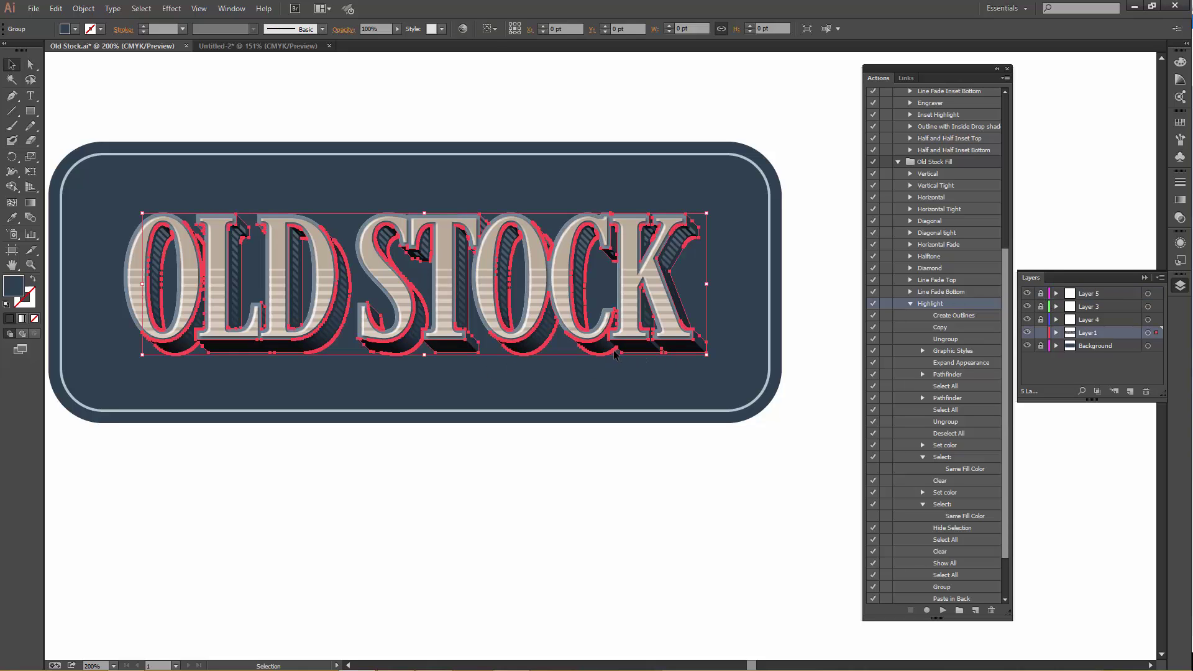
pyautogui.click(172, 8)
pyautogui.moveTo(274, 150)
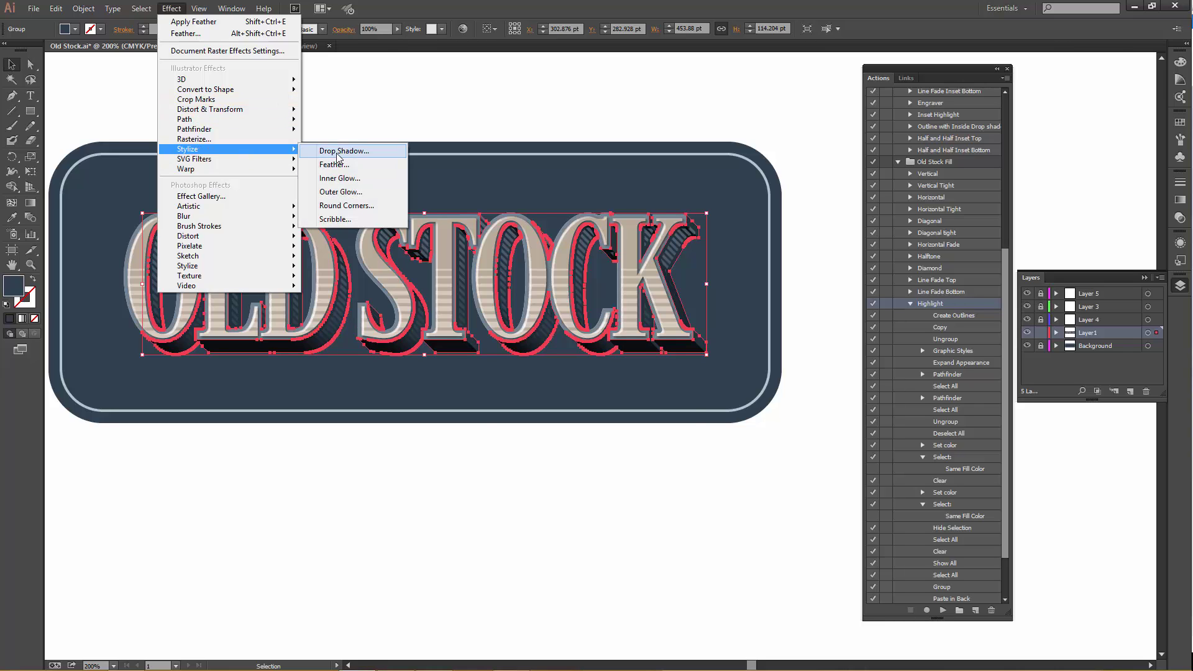
pyautogui.click(339, 151)
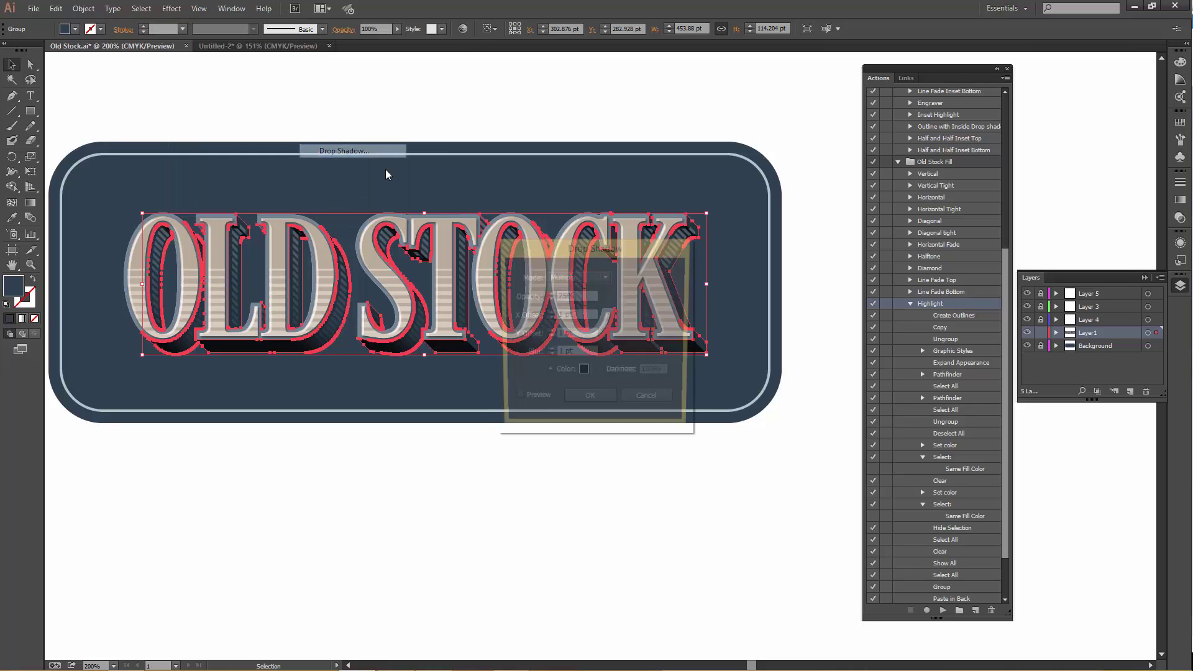
pyautogui.click(581, 316)
pyautogui.write('3')
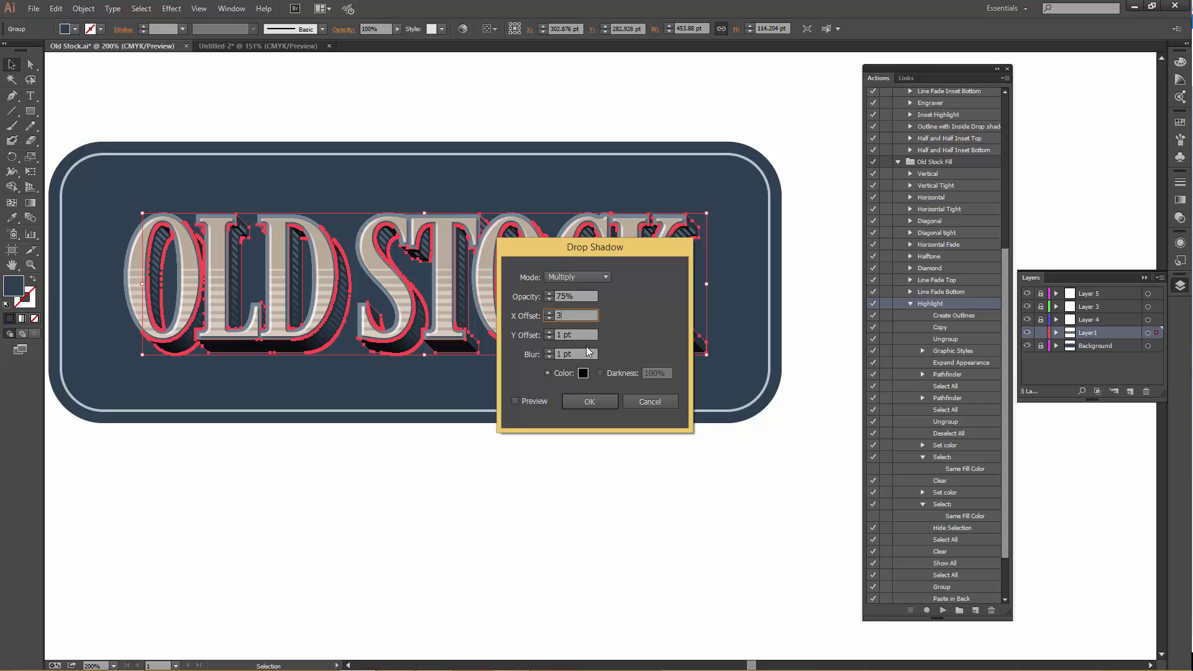
pyautogui.press('Tab')
pyautogui.write('3')
pyautogui.write('4')
pyautogui.click(588, 402)
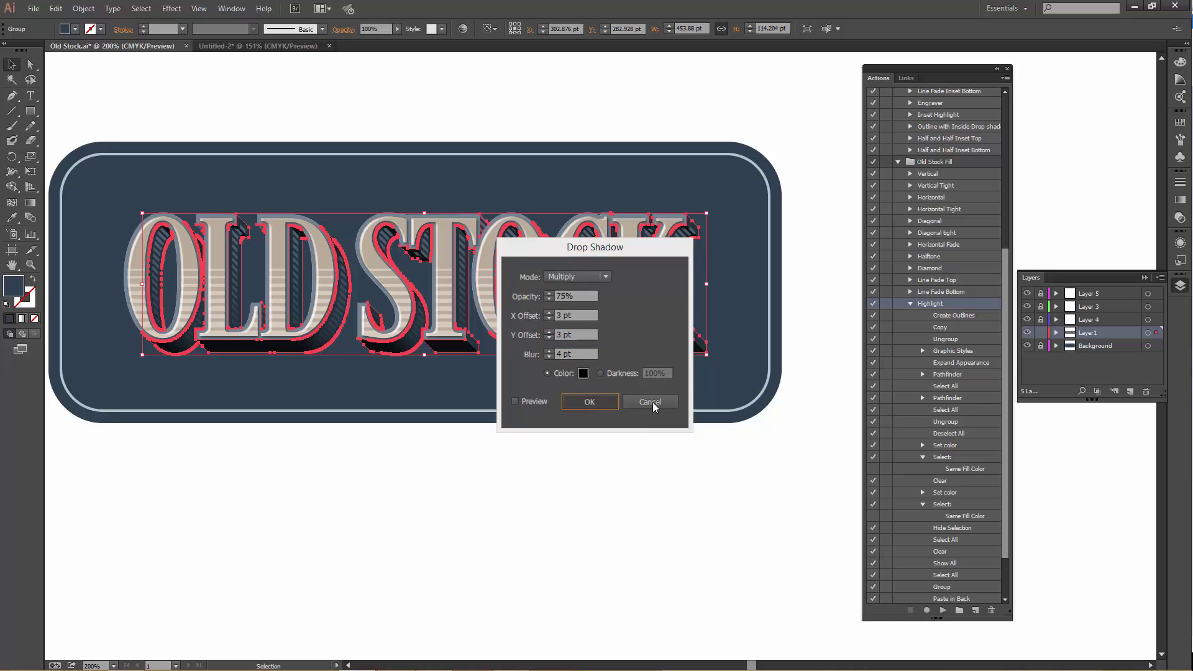
pyautogui.click(396, 490)
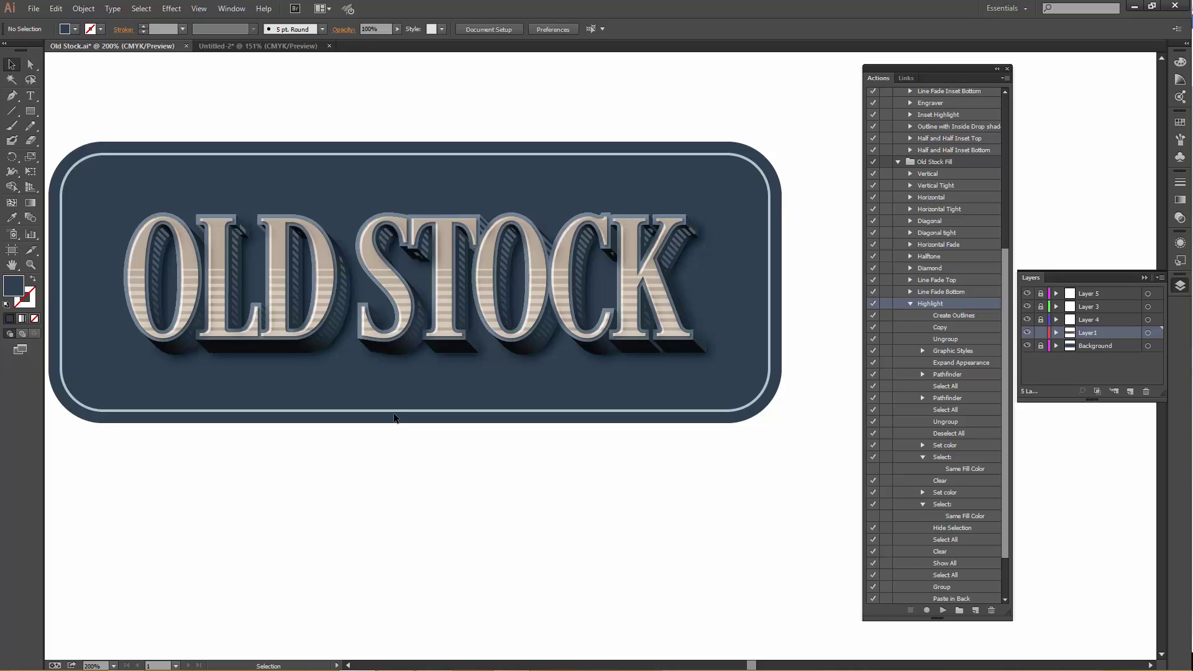